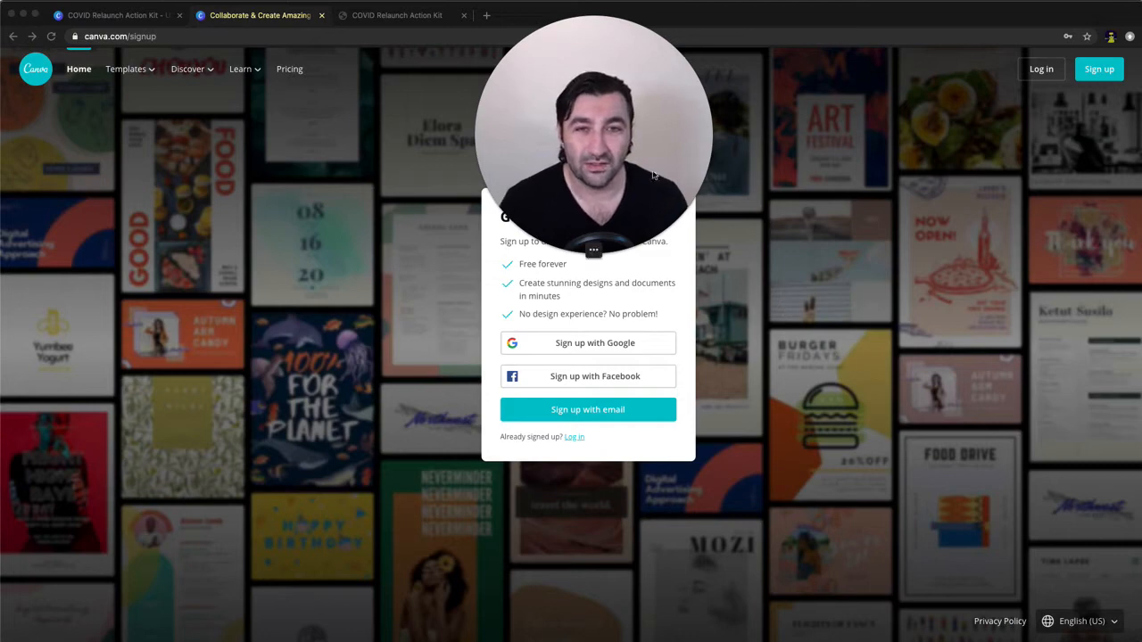
pyautogui.moveTo(607, 145); pyautogui.dragTo(1017, 204)
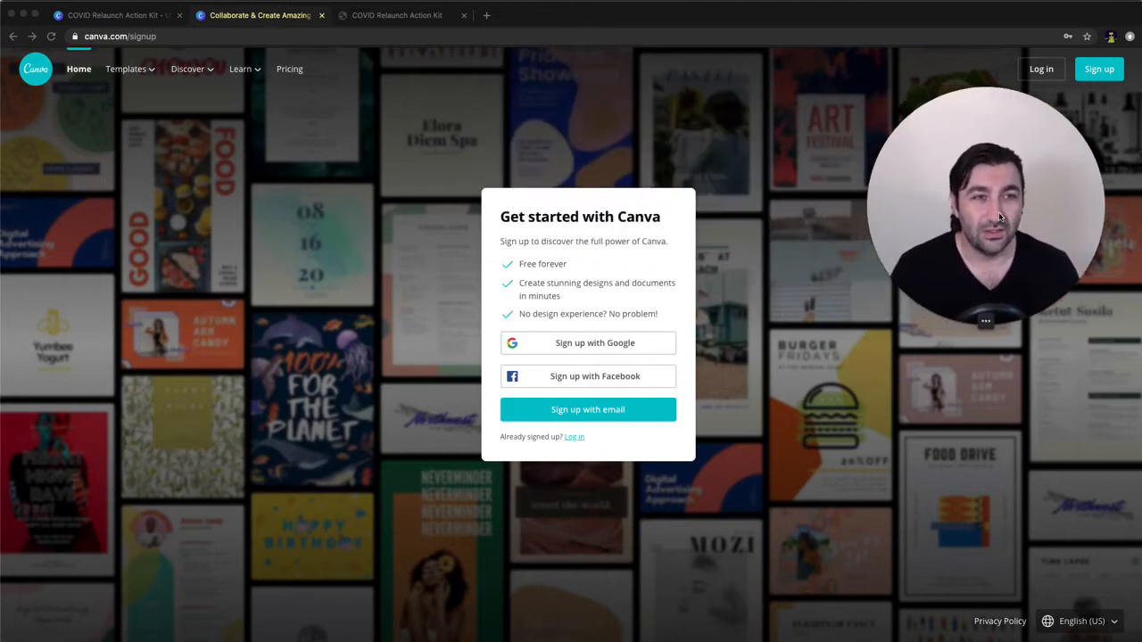
pyautogui.moveTo(969, 325)
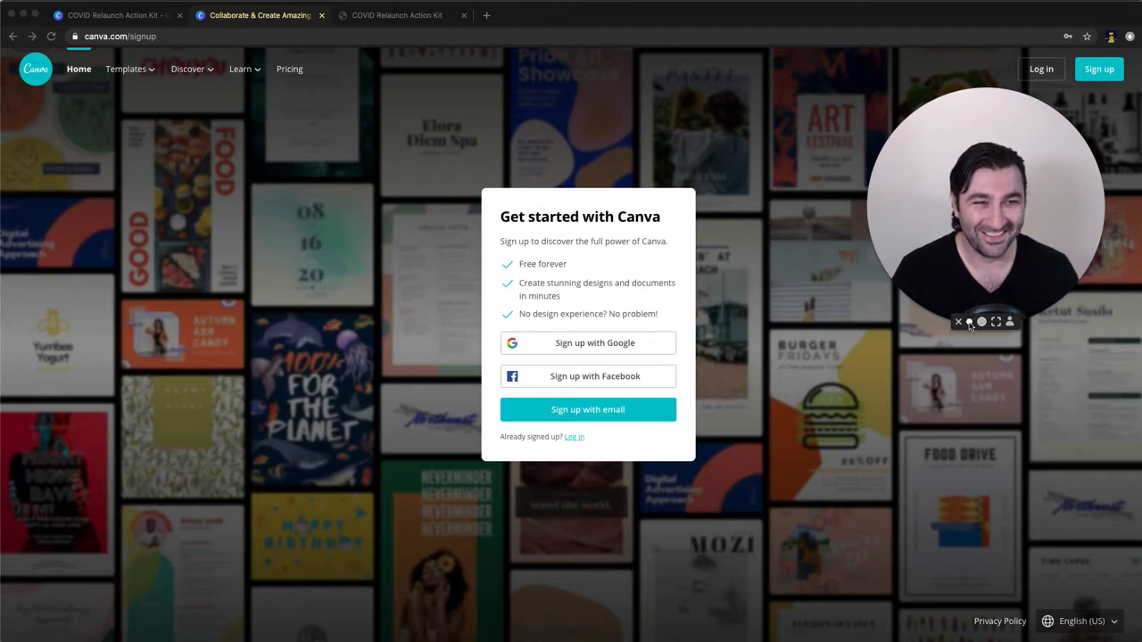
pyautogui.click(969, 322)
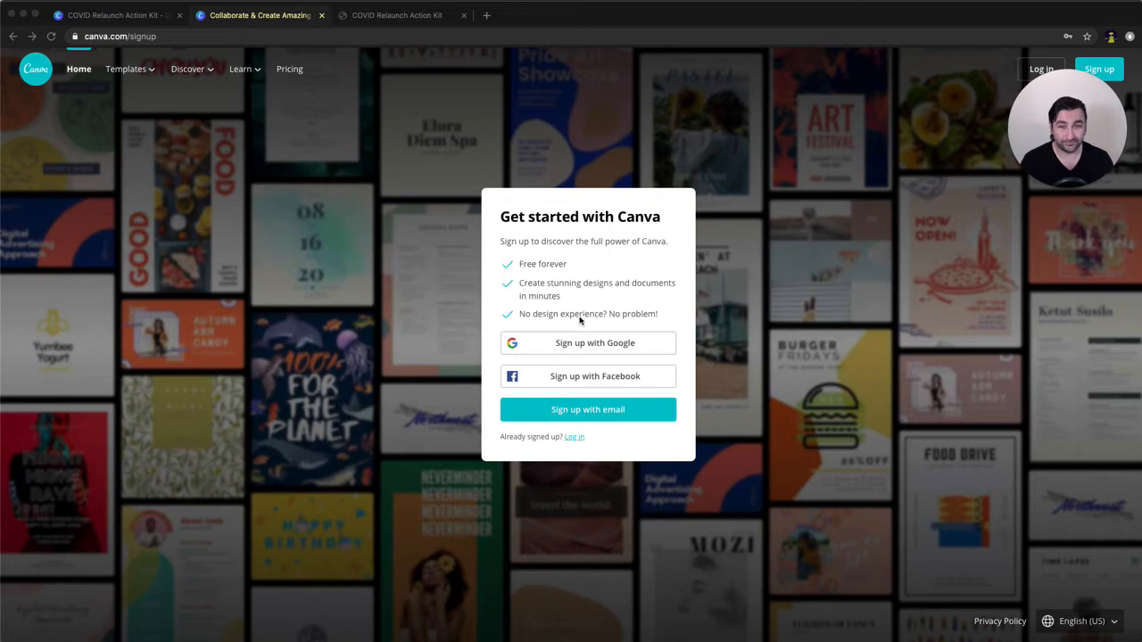
# - Log in to the existing Canva account instead of signing up for a new one
pyautogui.click(575, 437)
pyautogui.click(612, 405)
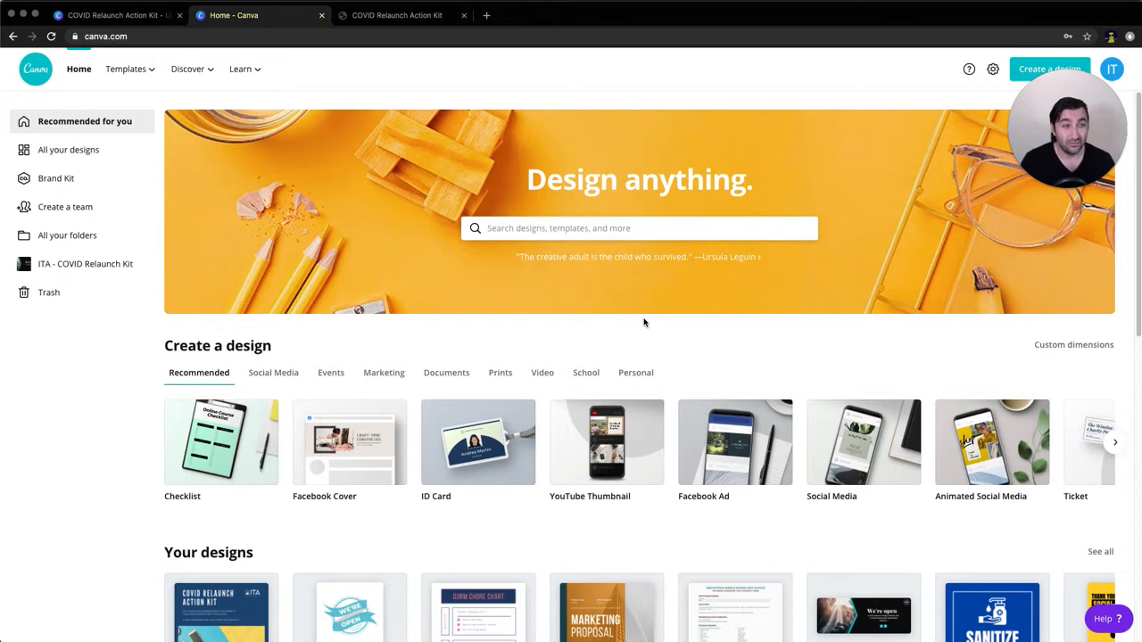
# - Search the templates for the Facebook Post design type and look through the available designs
pyautogui.click(633, 228)
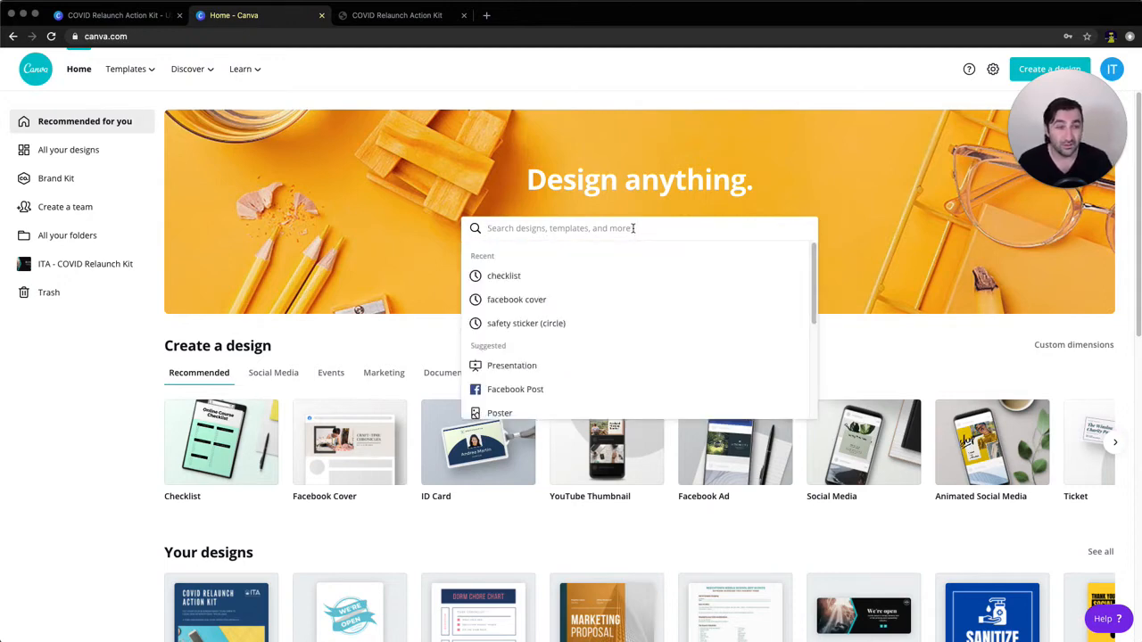
pyautogui.write('faceb')
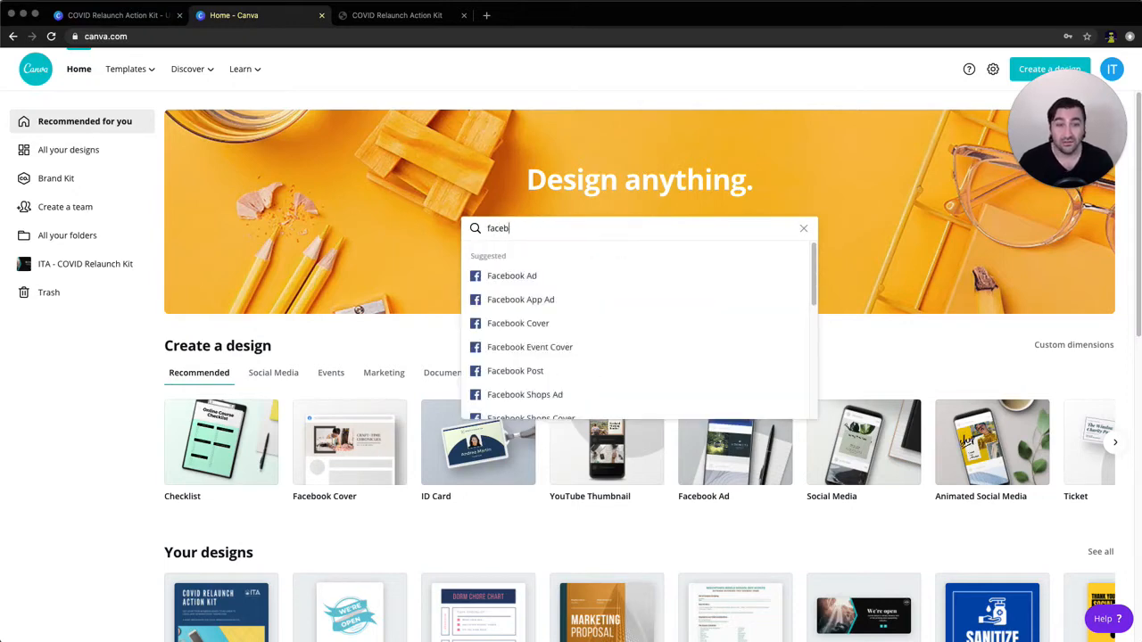
pyautogui.click(562, 377)
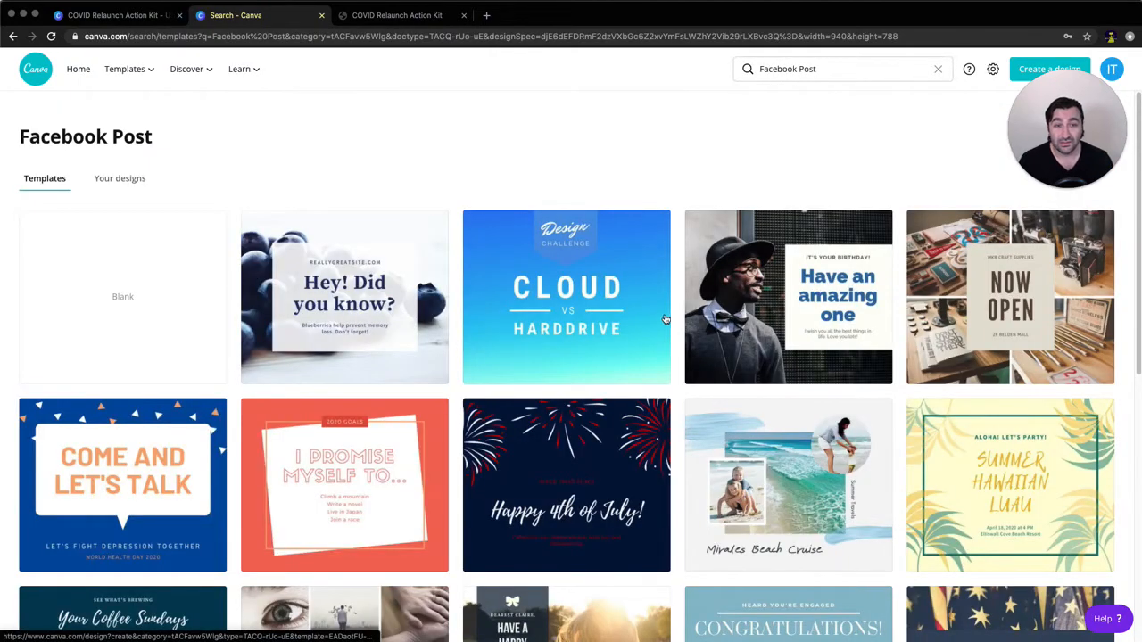
pyautogui.scroll(-1, 676, 311)
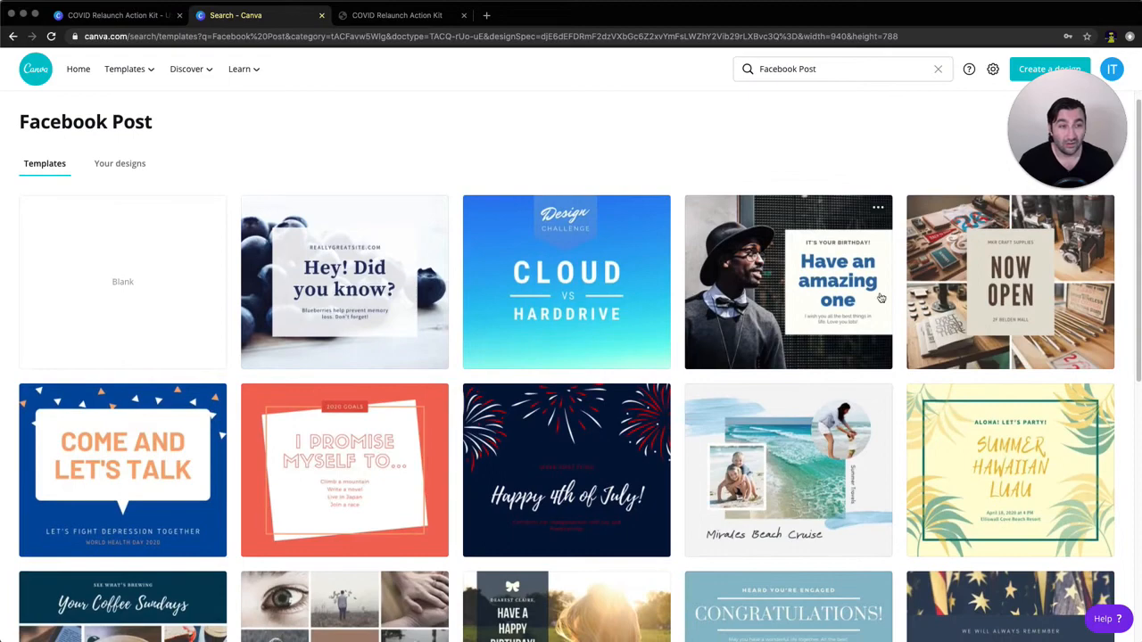
pyautogui.scroll(-2, 236, 340)
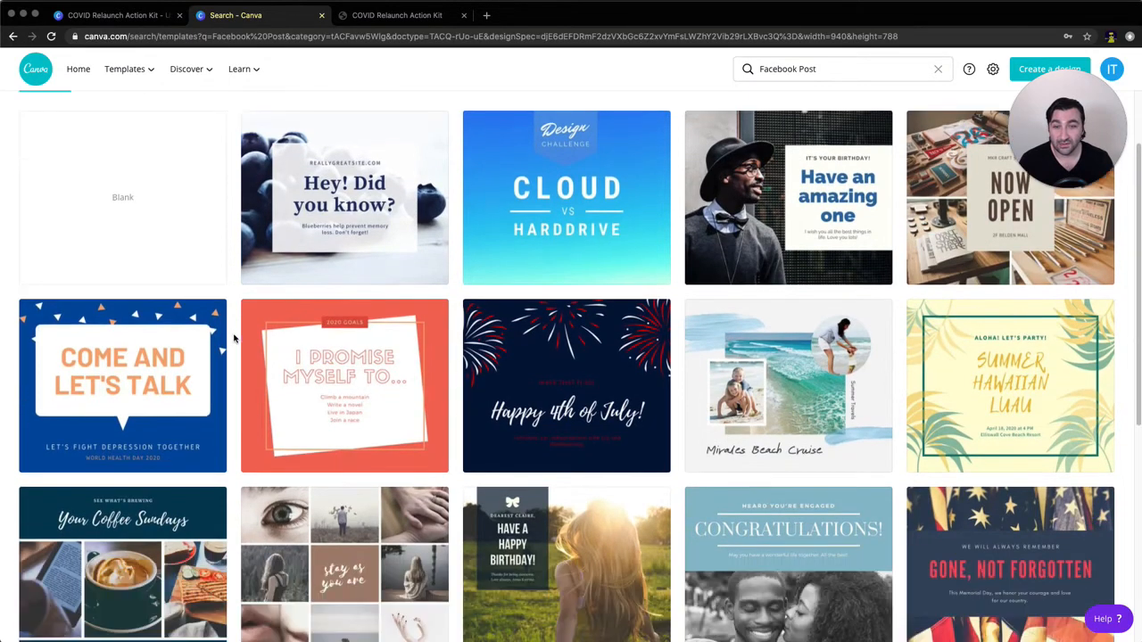
pyautogui.scroll(-5, 234, 337)
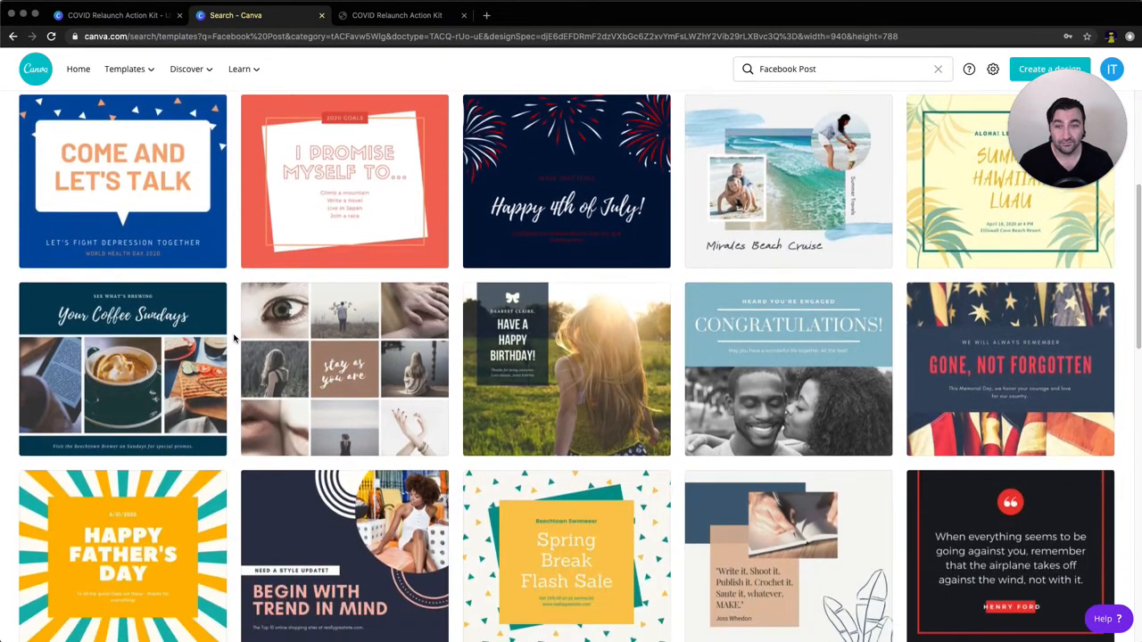
pyautogui.scroll(-4, 234, 337)
pyautogui.scroll(10, 234, 338)
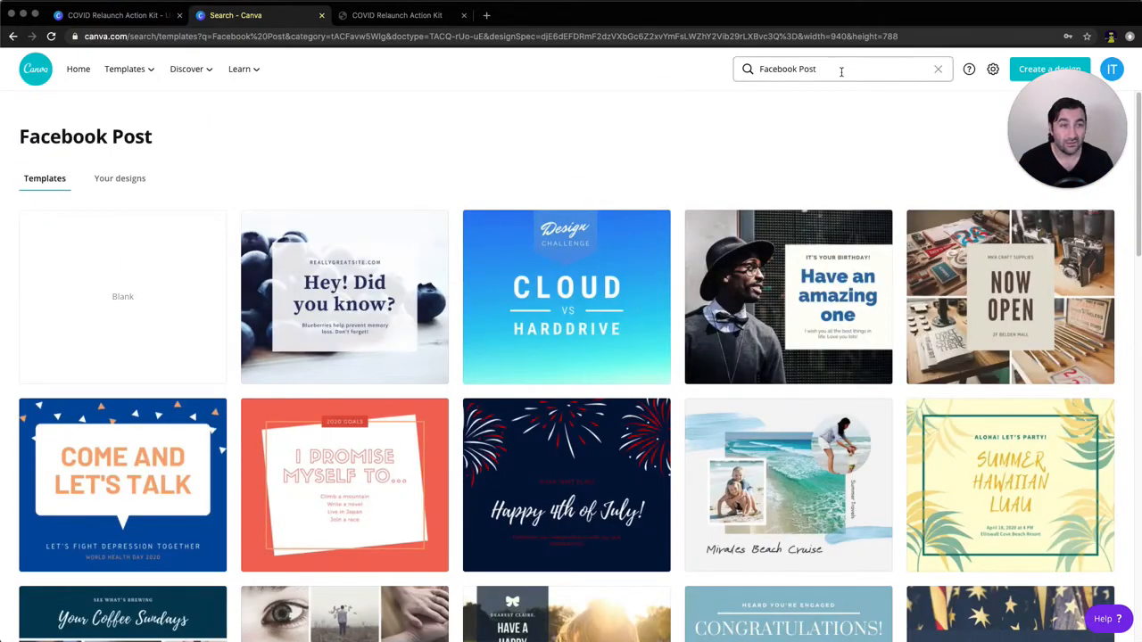
# - Search the templates for the 8.5 × 11 in Flyer design type and look through the available designs
pyautogui.click(840, 71)
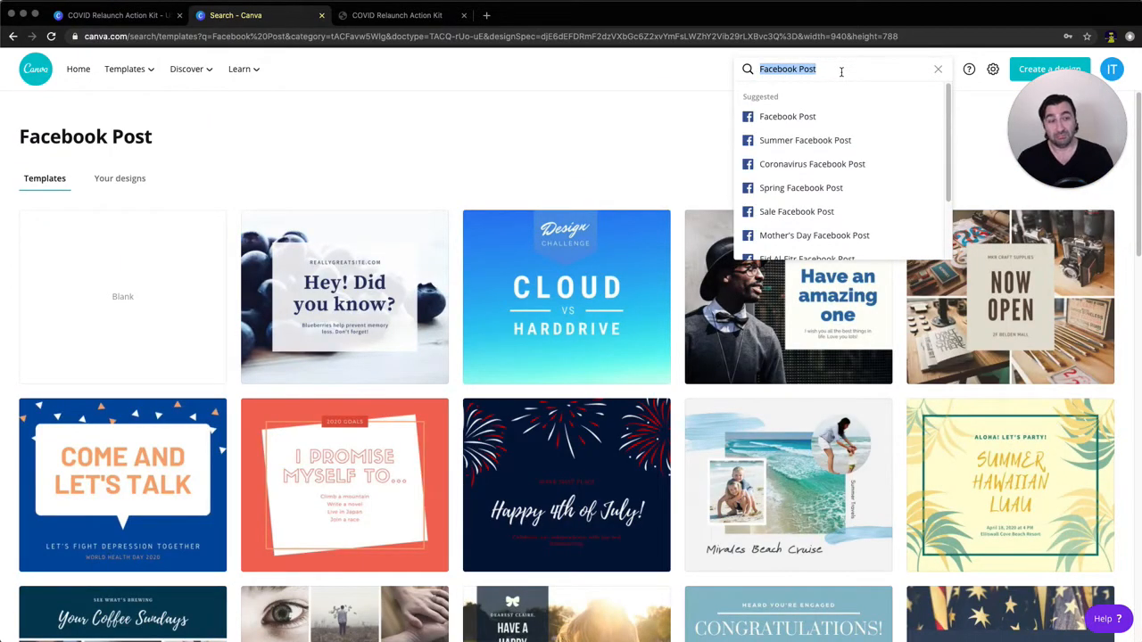
pyautogui.write('flyer')
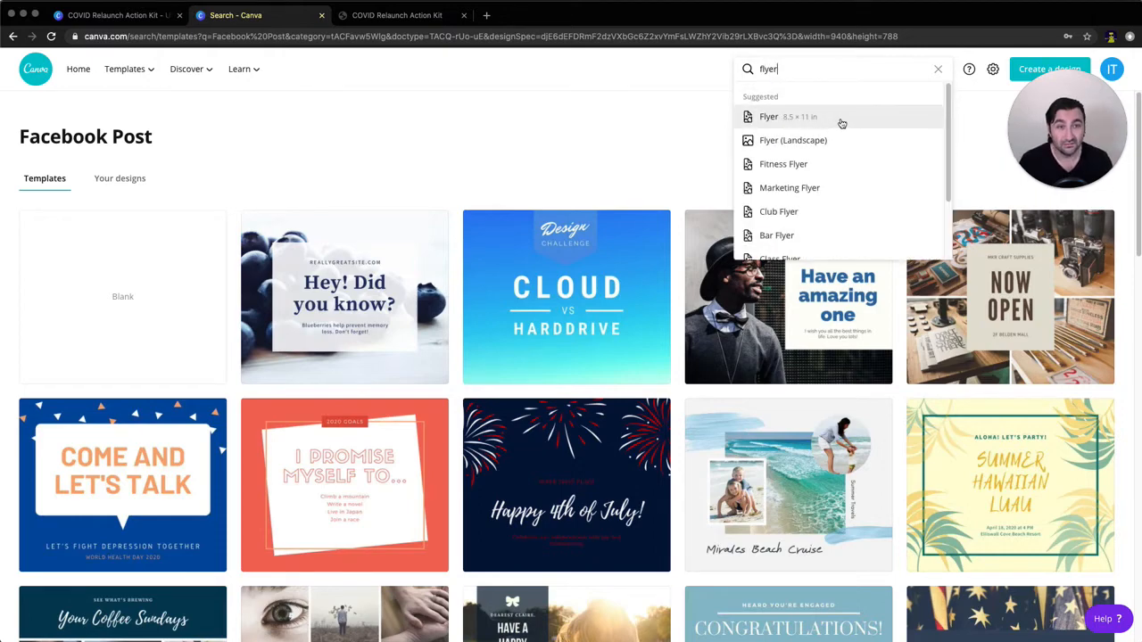
pyautogui.click(838, 123)
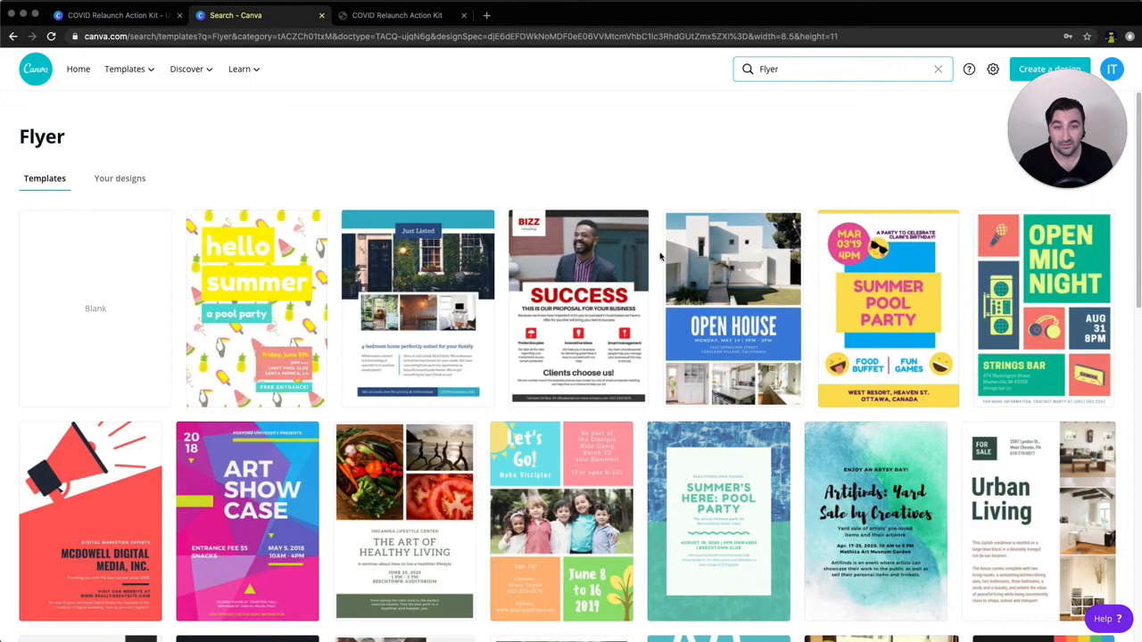
pyautogui.scroll(-2, 662, 255)
pyautogui.scroll(-5, 659, 256)
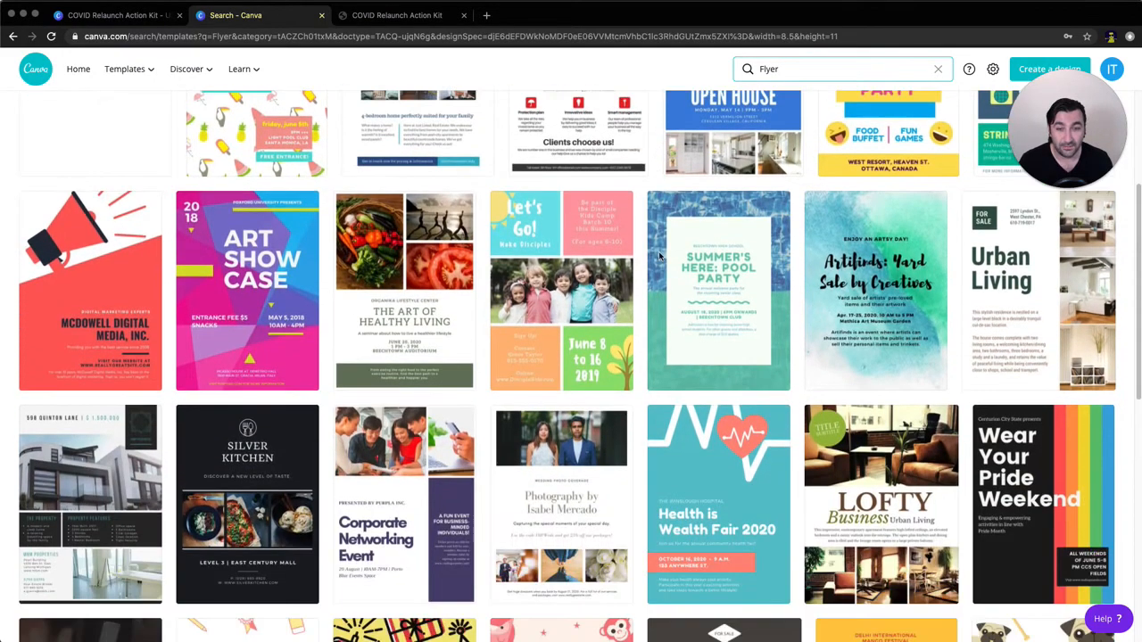
pyautogui.scroll(-3, 659, 256)
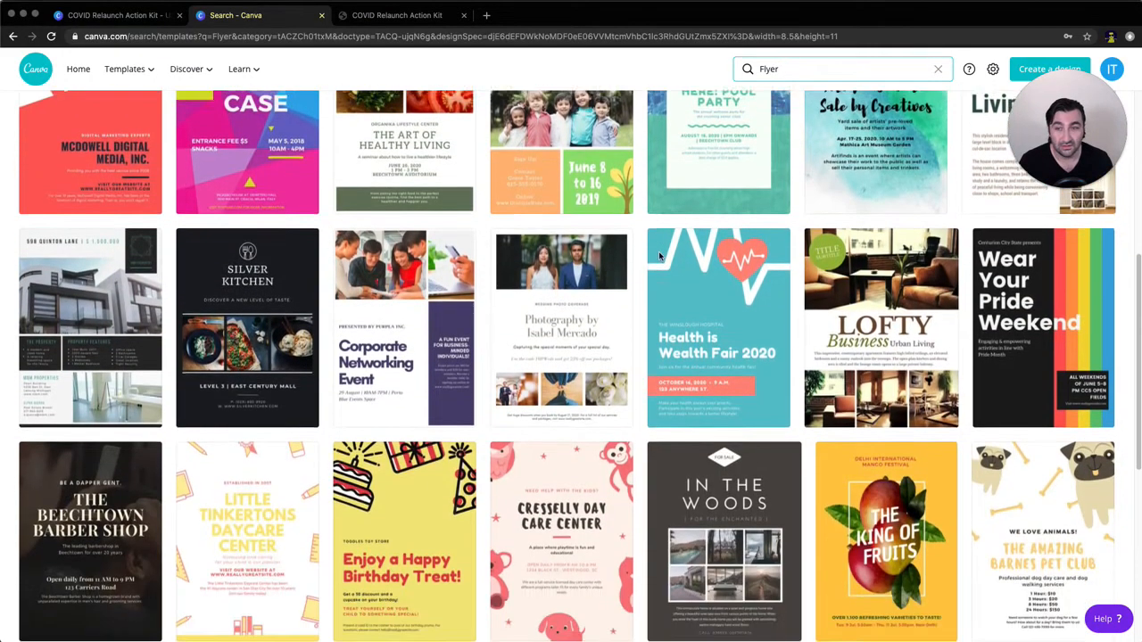
pyautogui.scroll(-1, 660, 256)
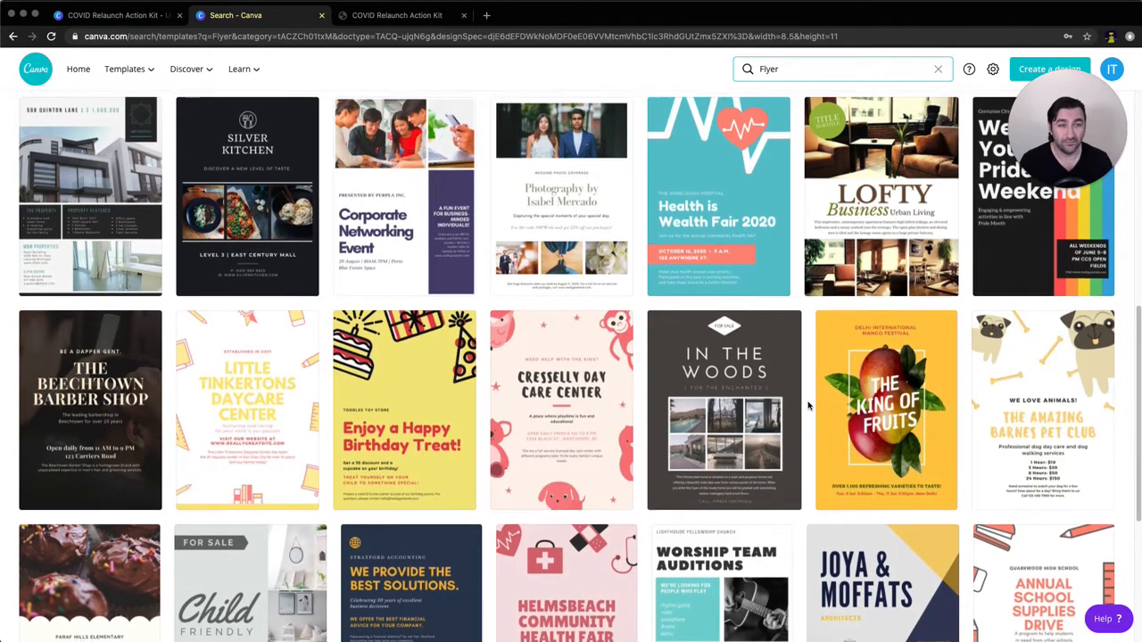
pyautogui.scroll(1, 808, 406)
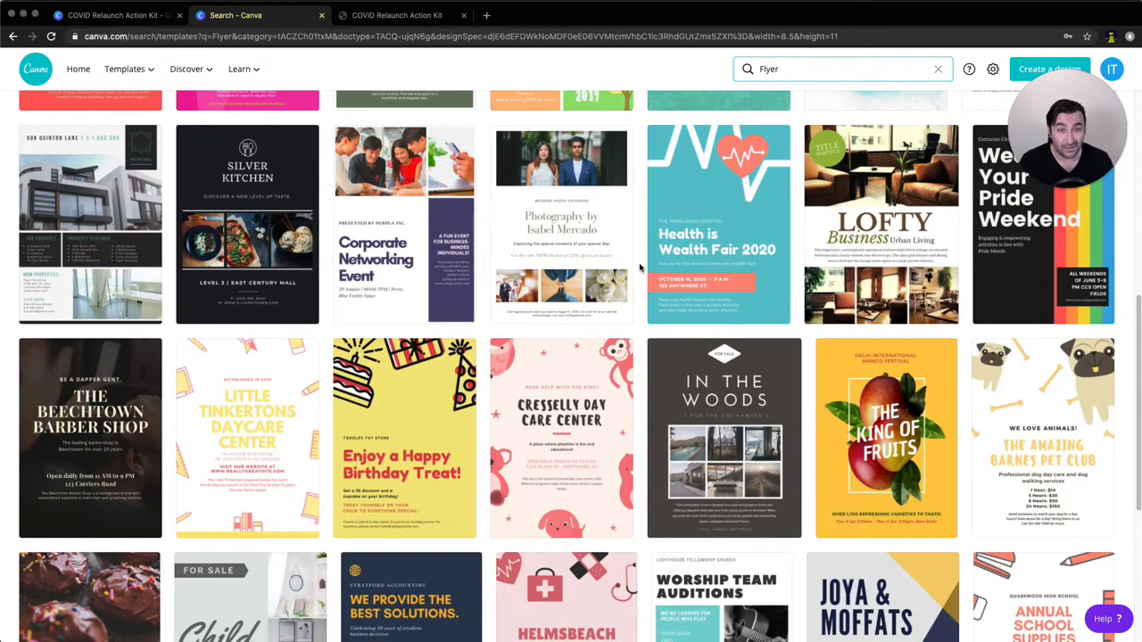
pyautogui.scroll(6, 639, 267)
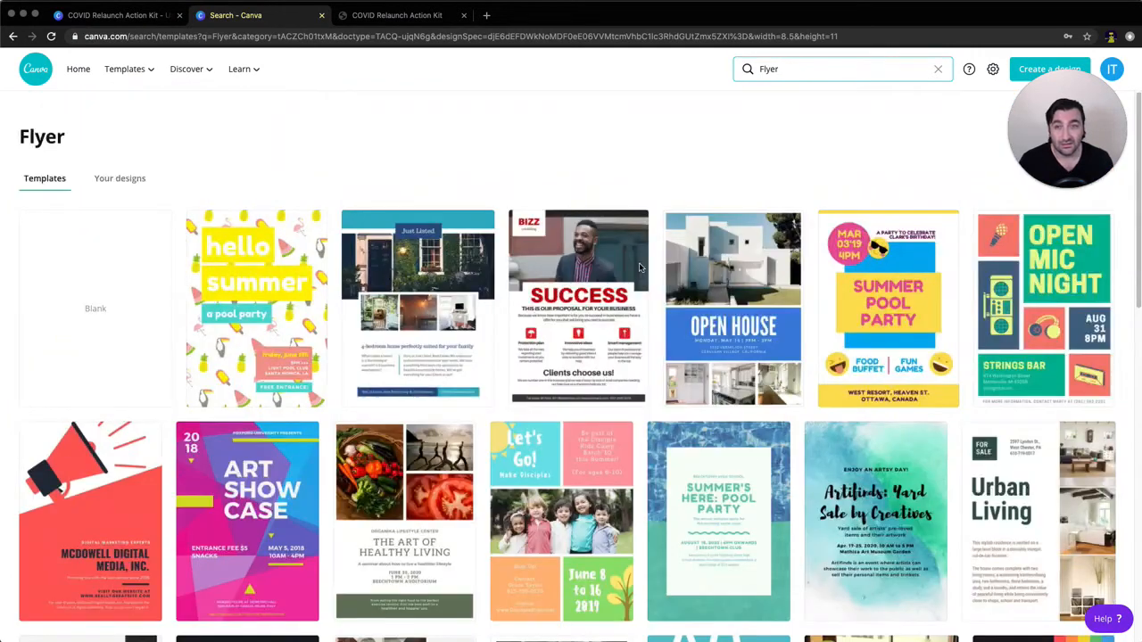
pyautogui.moveTo(143, 73)
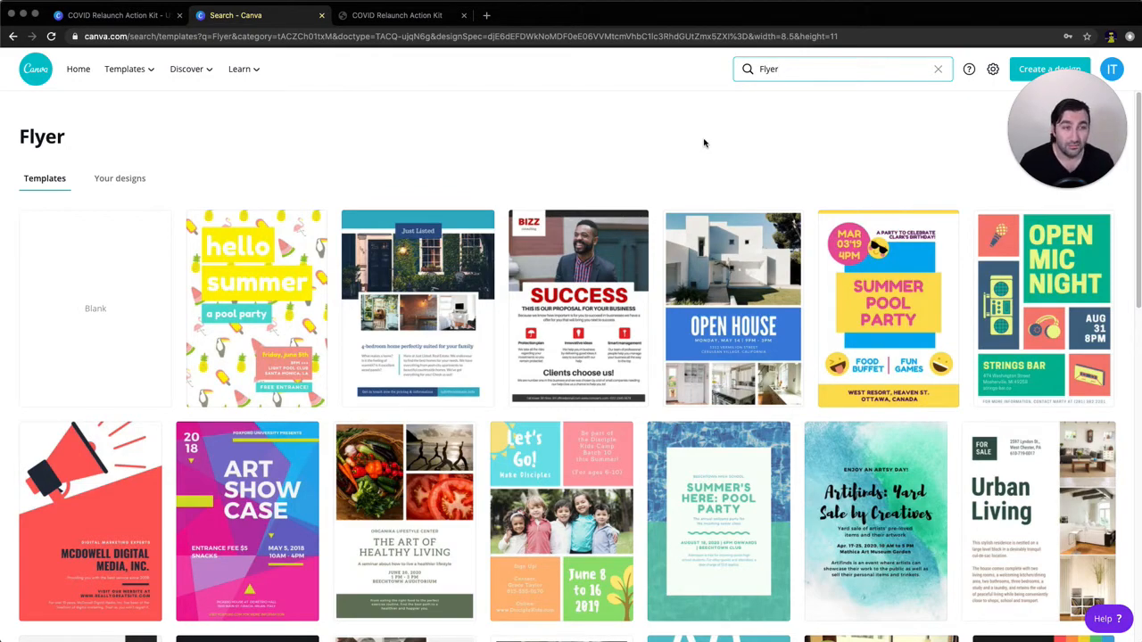
# - Switch to the COVID Relaunch Action Kit PDF and review its cover and introduction pages
pyautogui.click(411, 17)
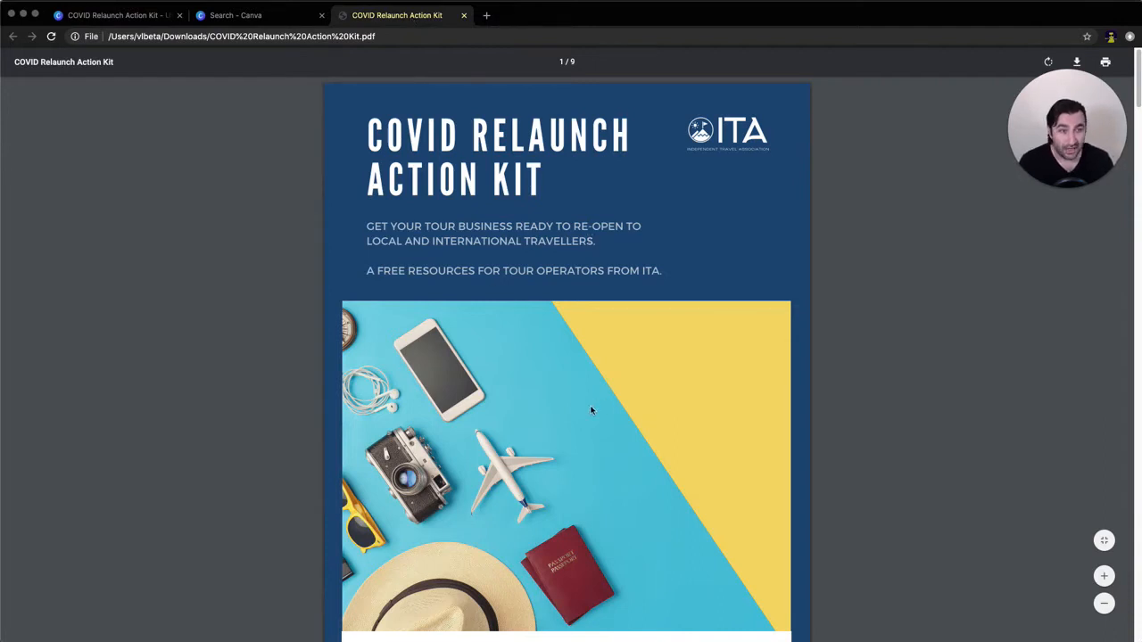
pyautogui.scroll(-3, 577, 410)
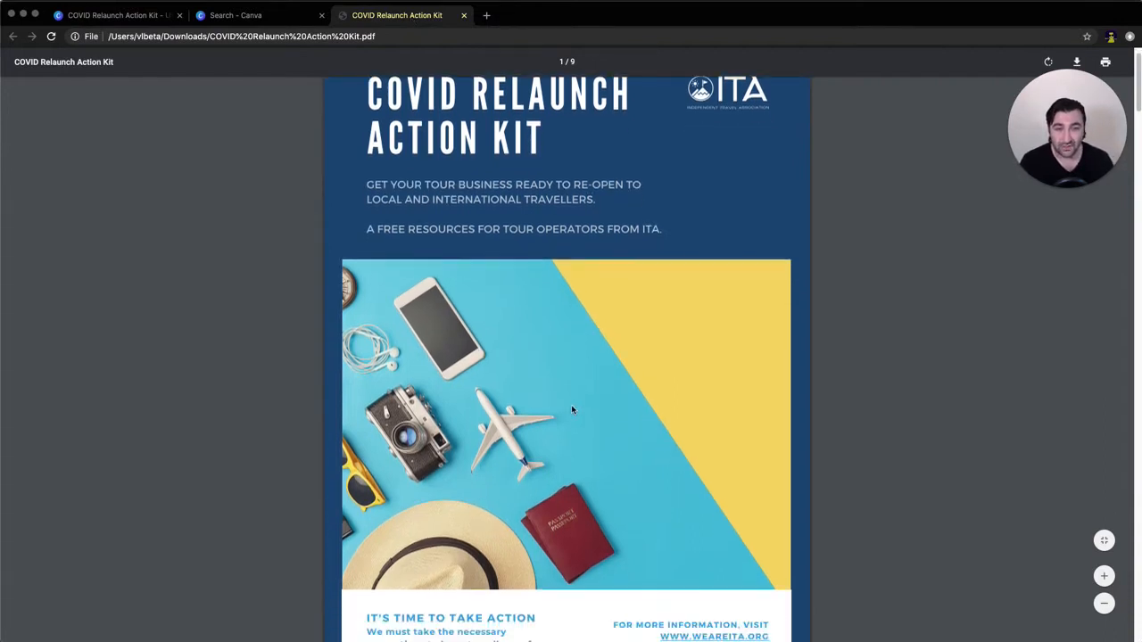
pyautogui.scroll(-5, 572, 411)
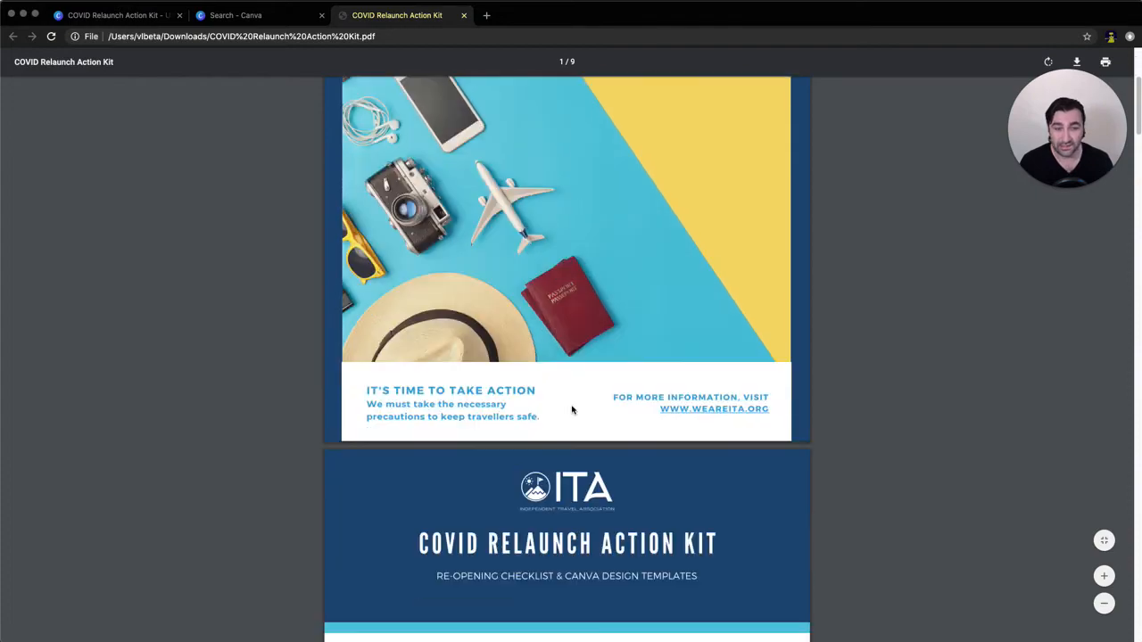
pyautogui.scroll(-5, 575, 410)
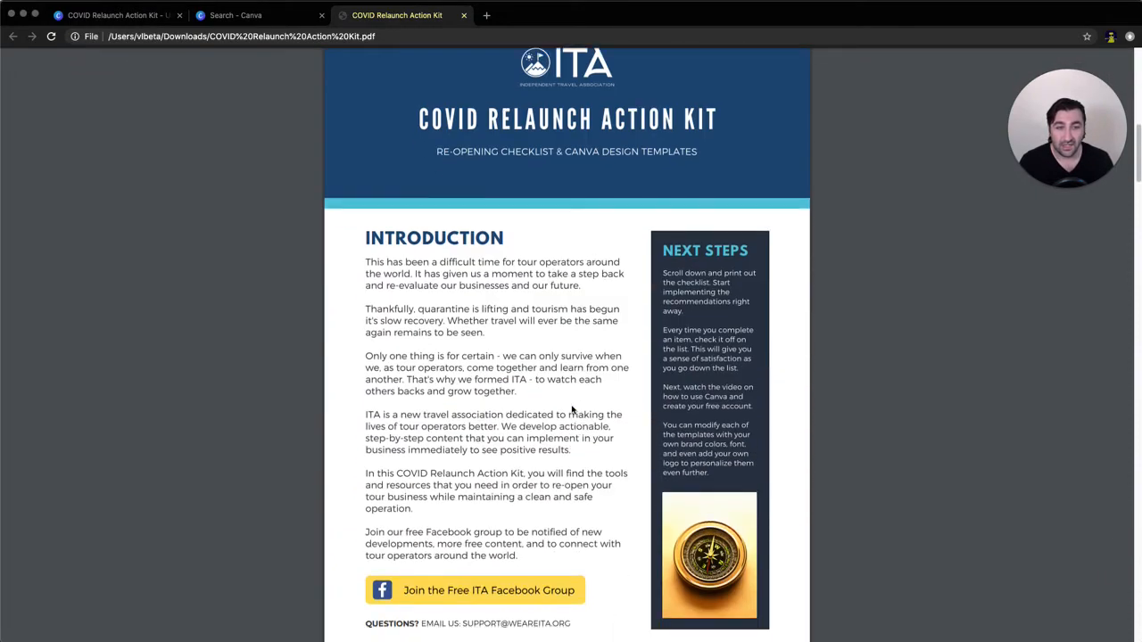
pyautogui.scroll(10, 572, 401)
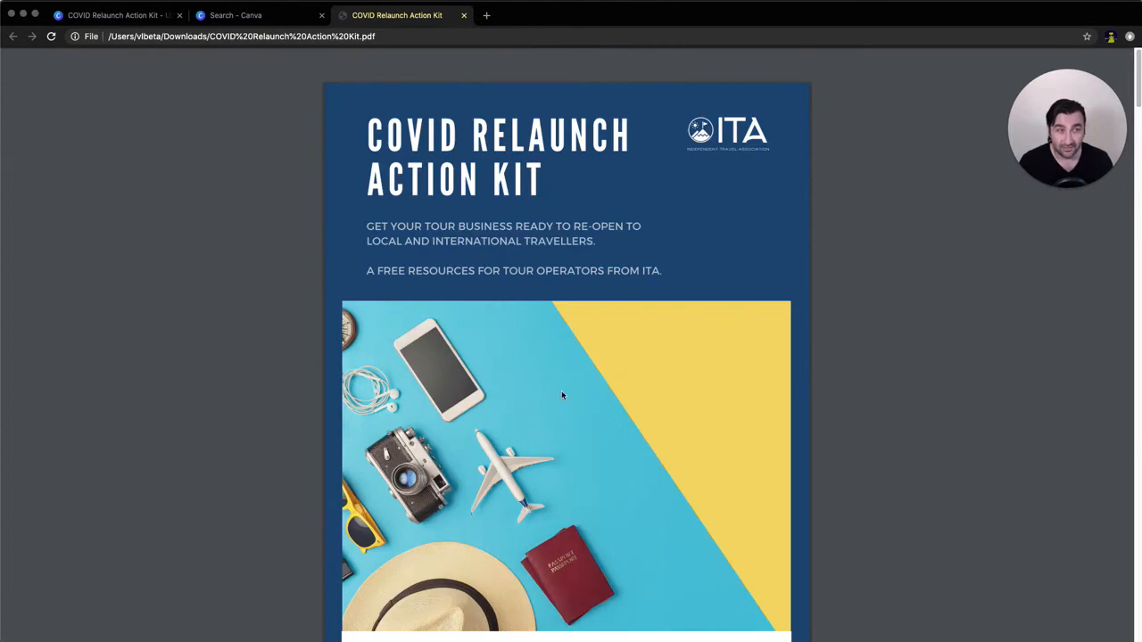
pyautogui.scroll(-4, 561, 378)
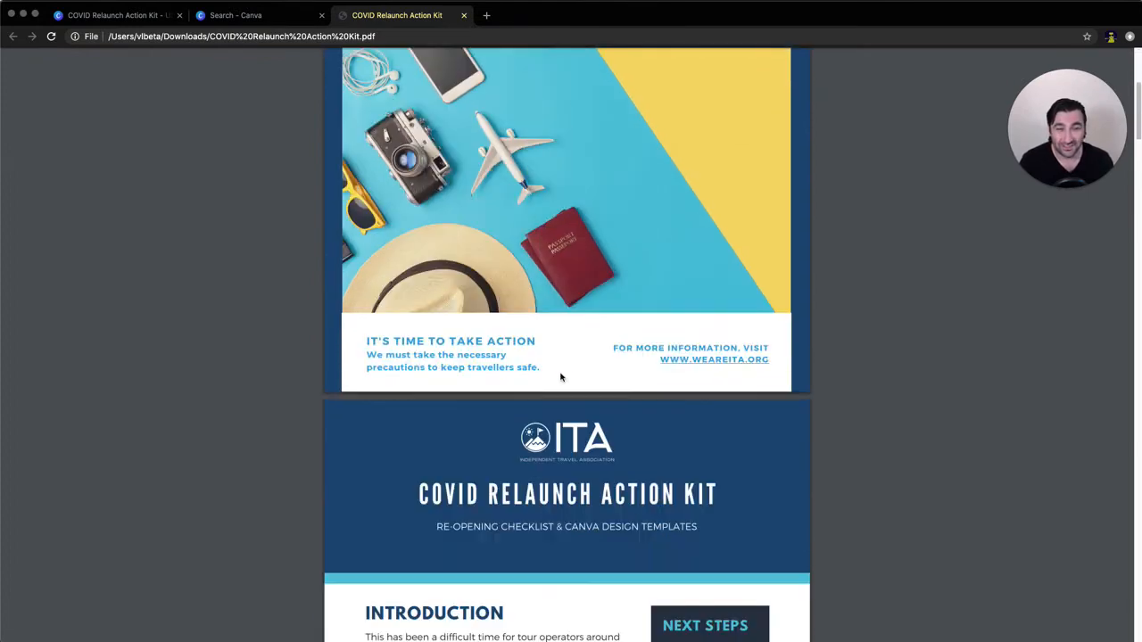
pyautogui.scroll(-5, 559, 372)
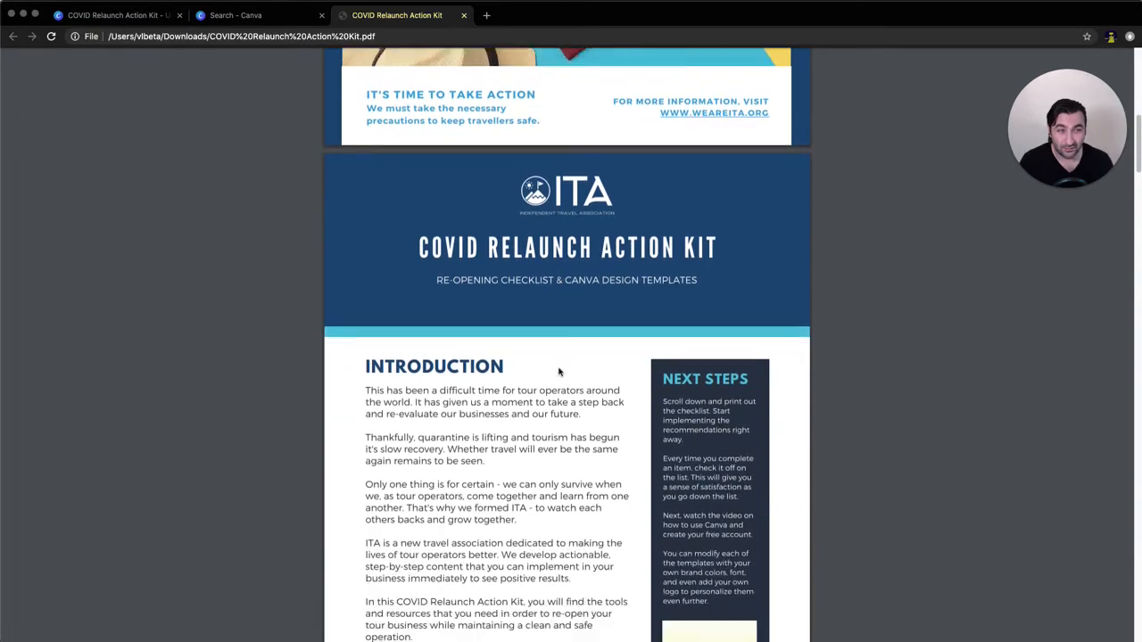
# - Read through the COVID re-opening checklists in the PDF, from communications and sanitation to marketing
pyautogui.scroll(-8, 559, 372)
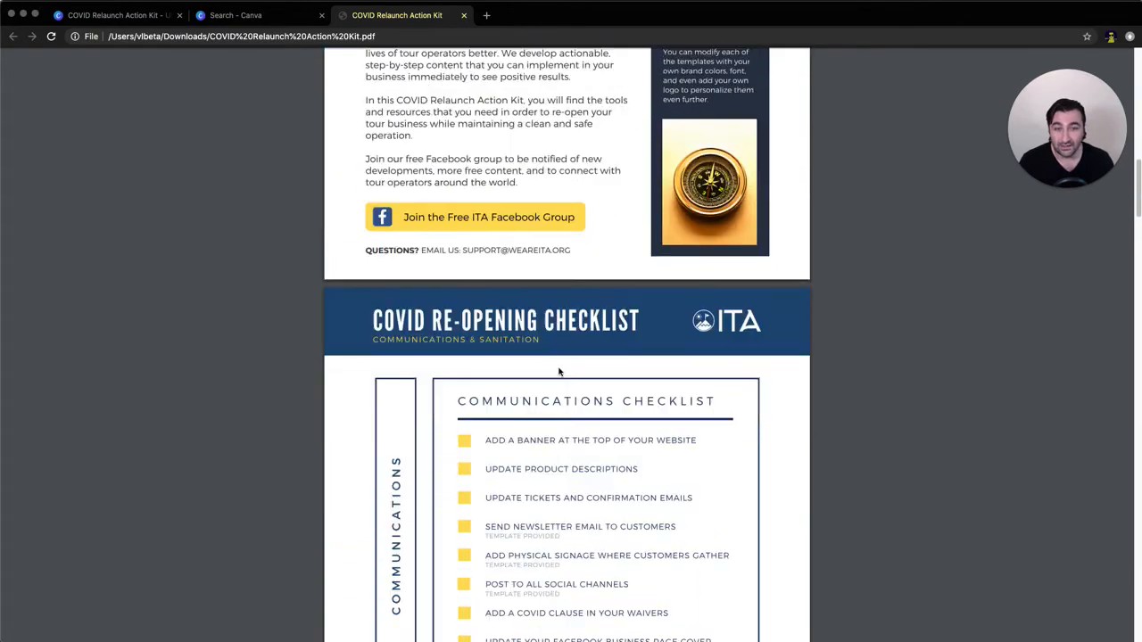
pyautogui.scroll(-3, 559, 372)
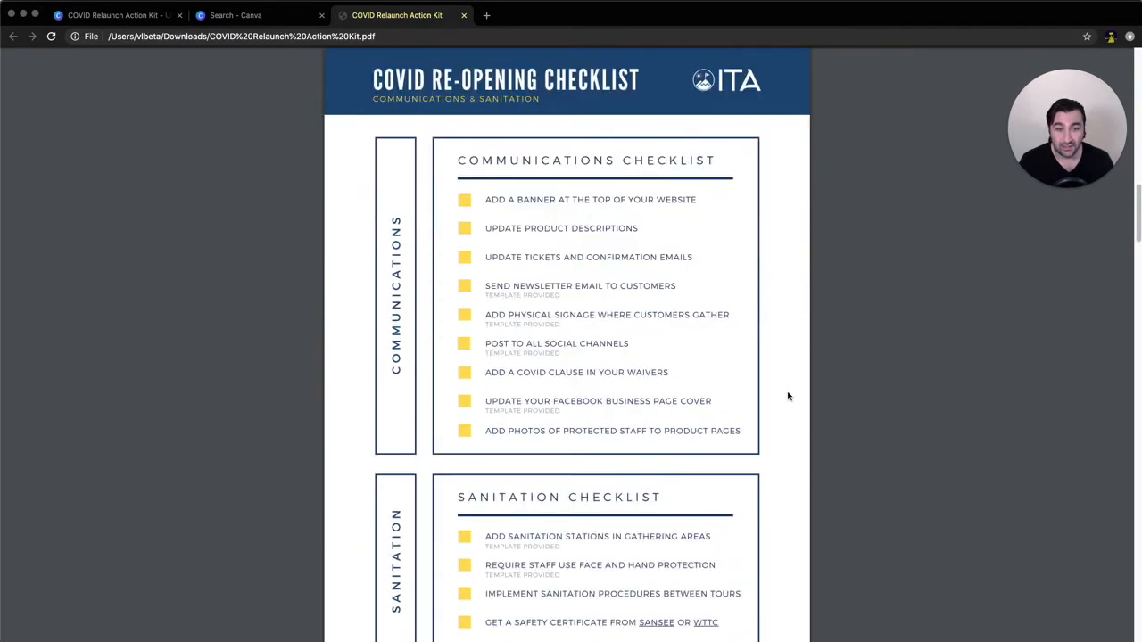
pyautogui.scroll(-6, 788, 395)
pyautogui.scroll(-5, 788, 395)
pyautogui.scroll(-4, 535, 326)
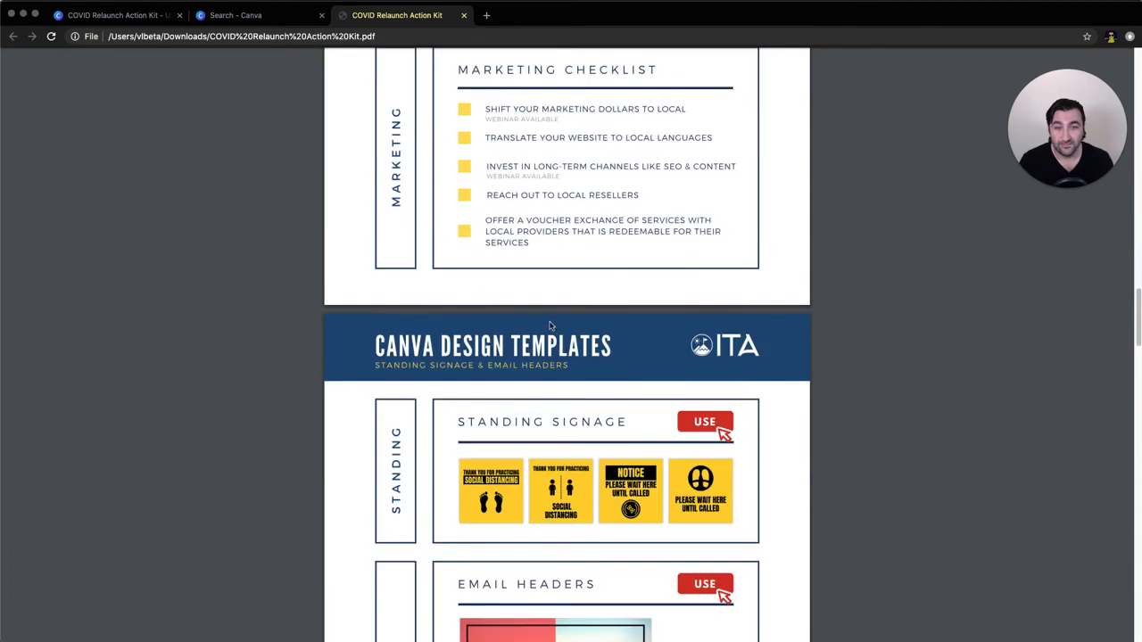
# - Look through the PDF's Canva design templates, from standing signage and email headers to workplace signage, sanitation signage and social media posts
pyautogui.scroll(-3, 568, 345)
pyautogui.scroll(-2, 780, 380)
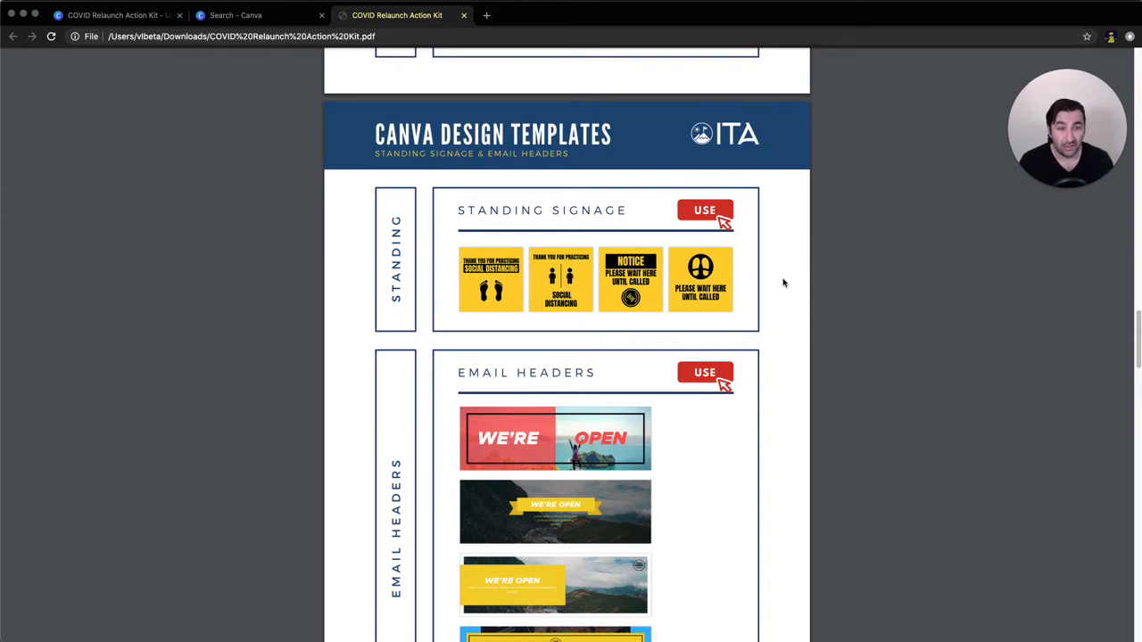
pyautogui.scroll(-2, 782, 280)
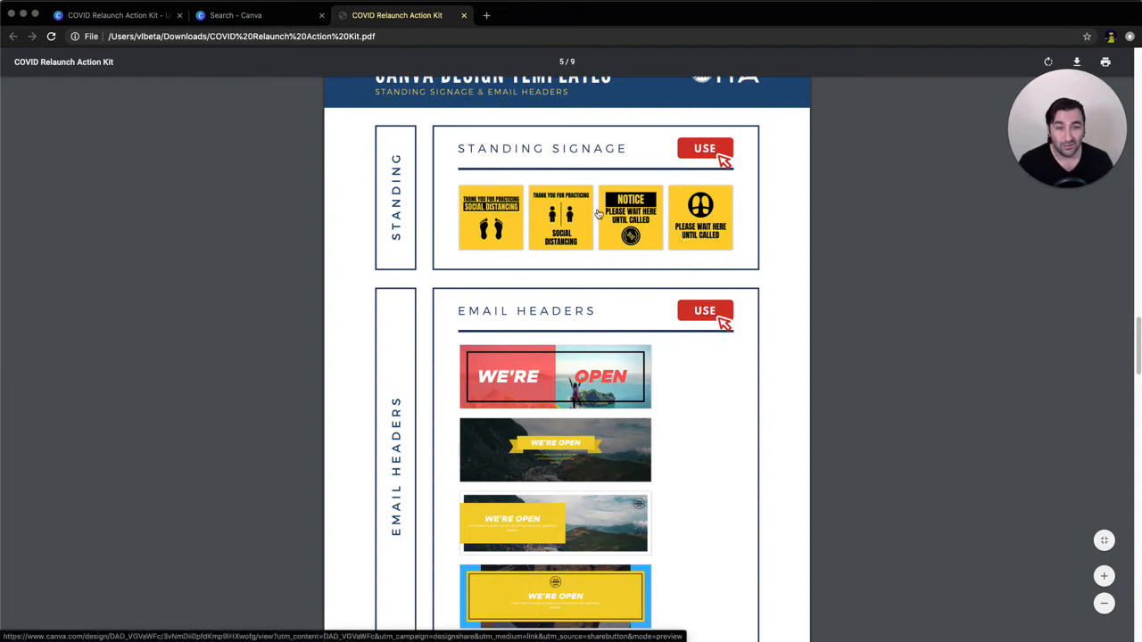
pyautogui.scroll(-2, 781, 414)
pyautogui.scroll(-6, 781, 414)
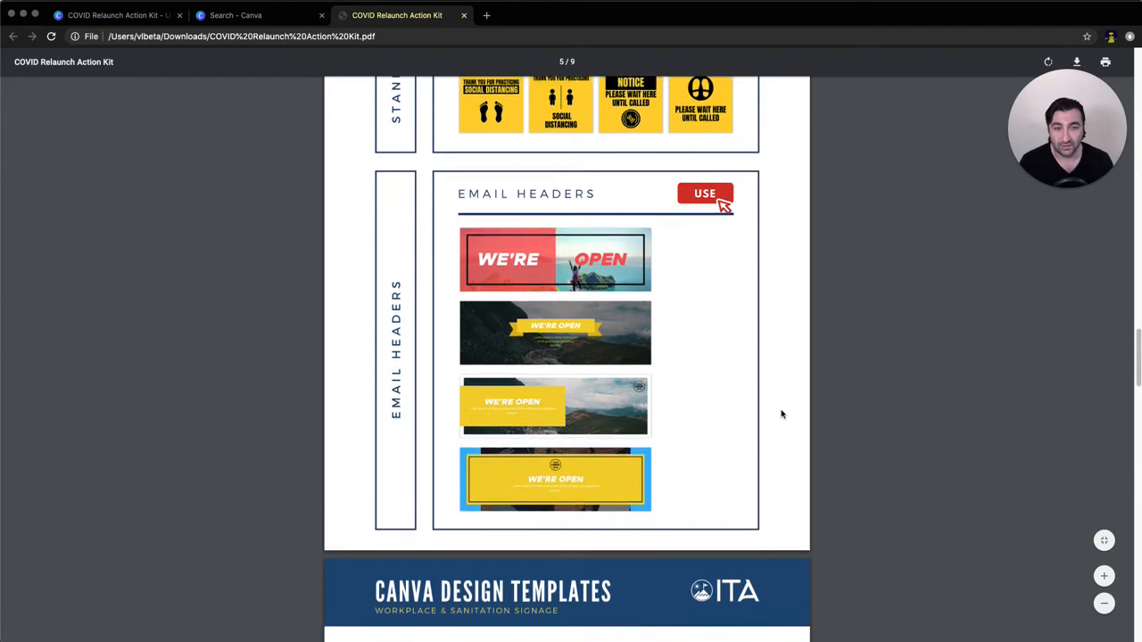
pyautogui.scroll(-3, 781, 414)
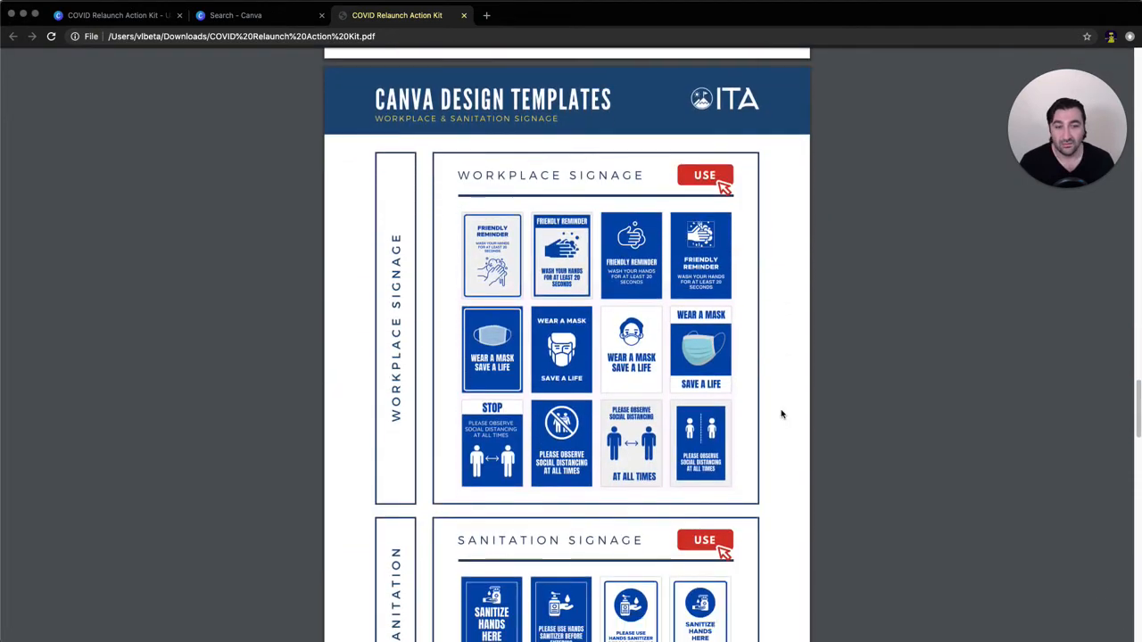
pyautogui.scroll(-4, 782, 414)
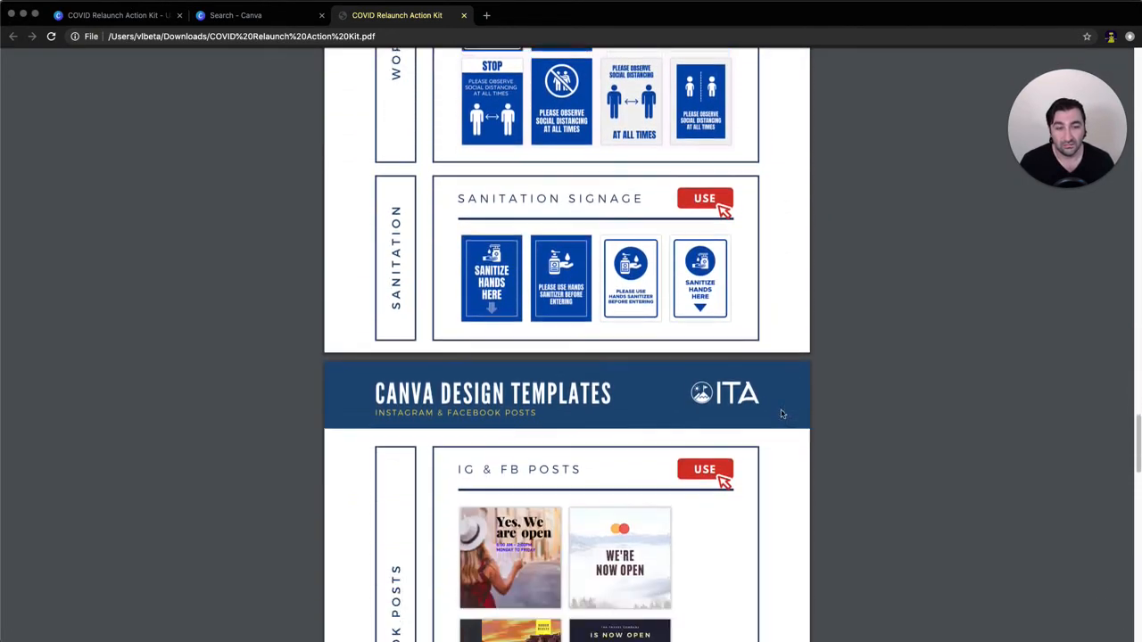
pyautogui.scroll(1, 781, 414)
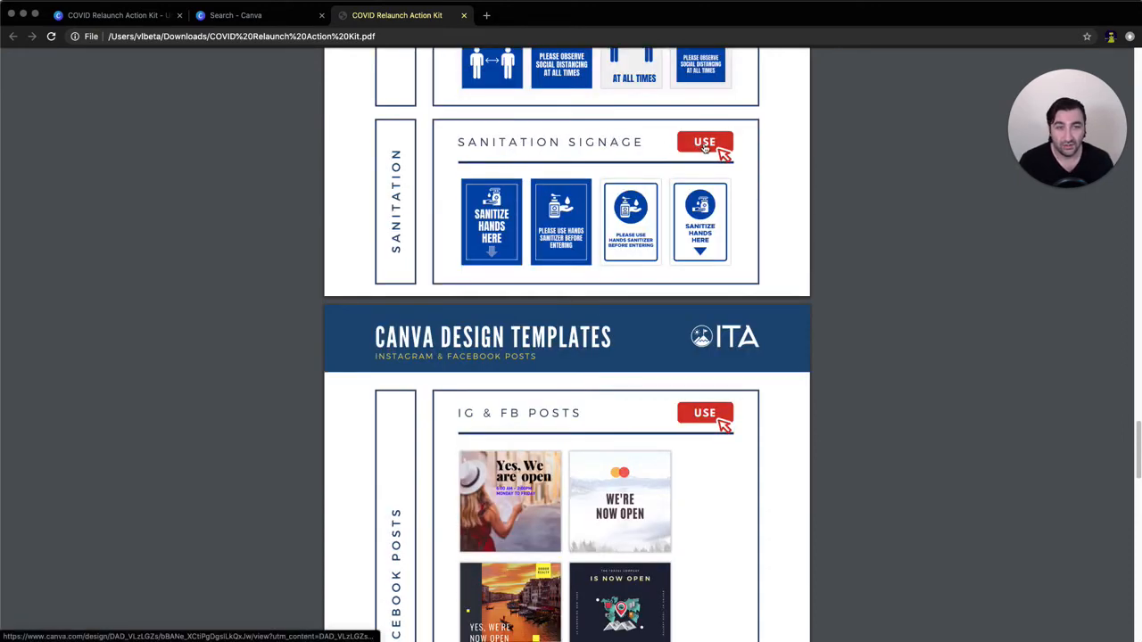
# - Open the Sanitation Signage template linked in the PDF and preview each of its designs
pyautogui.click(709, 145)
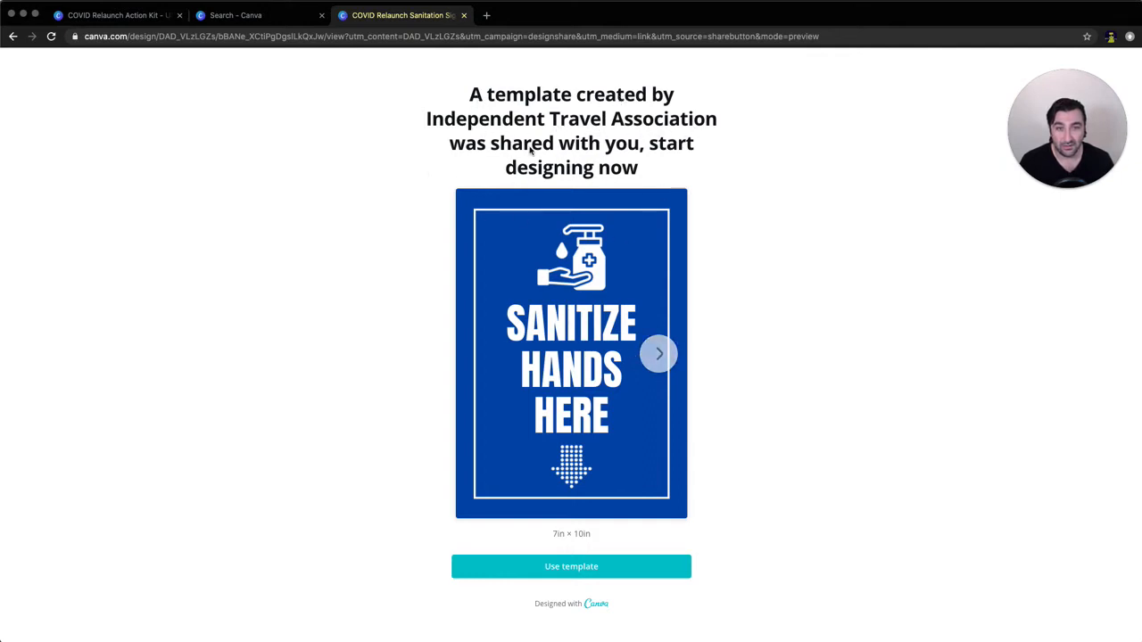
pyautogui.click(659, 356)
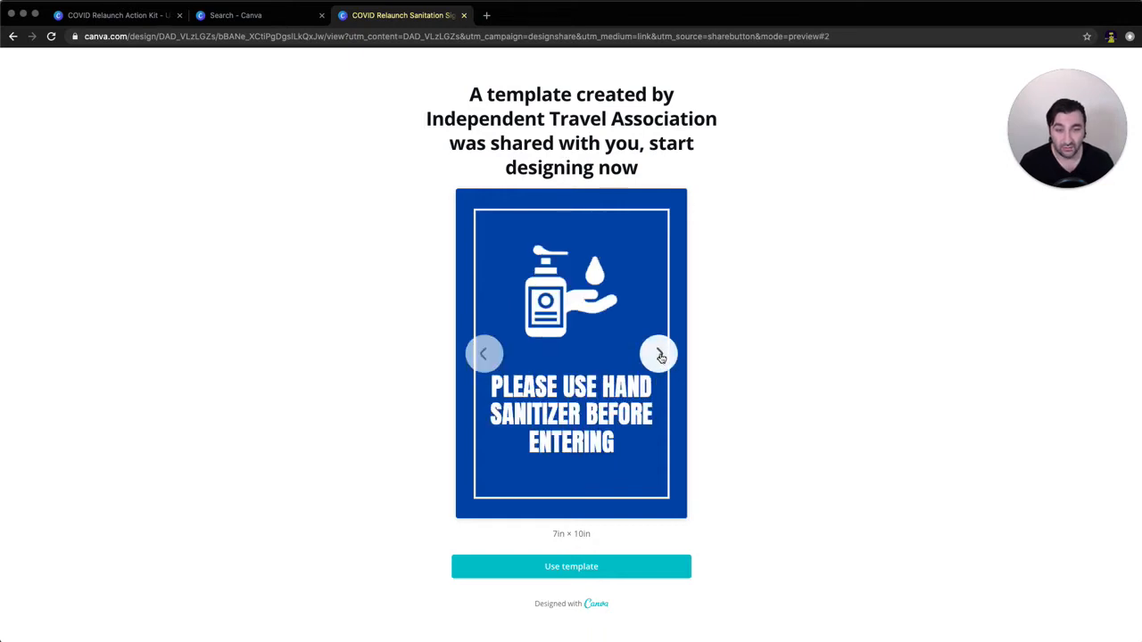
pyautogui.click(660, 358)
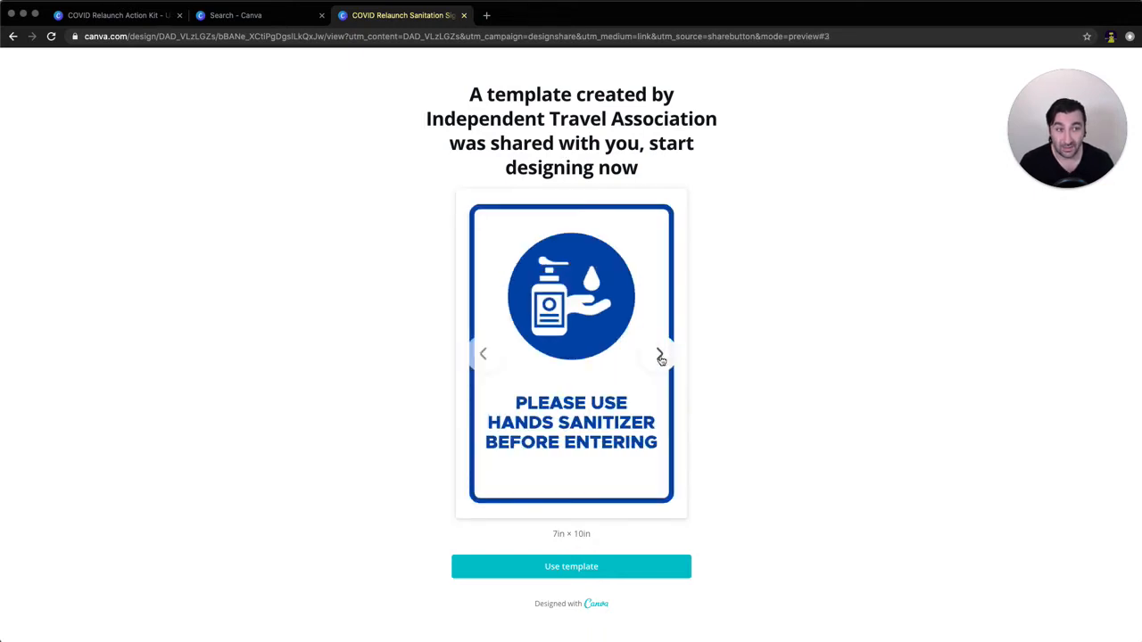
pyautogui.click(660, 357)
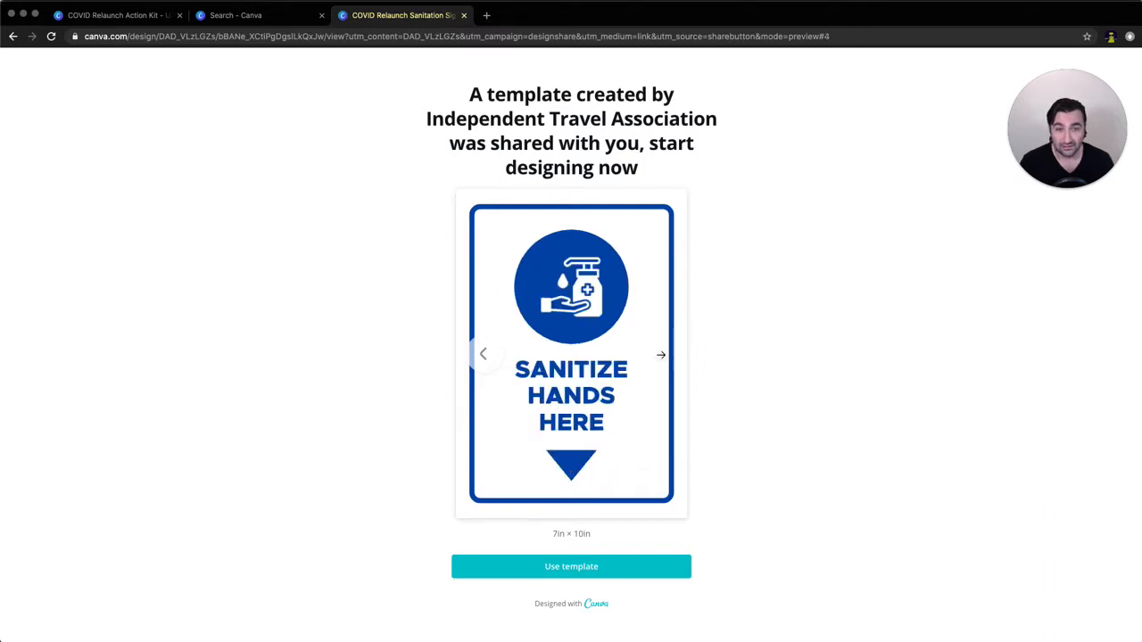
# - Start a new editable design from the shared sanitation signage template
pyautogui.rightClick(571, 571)
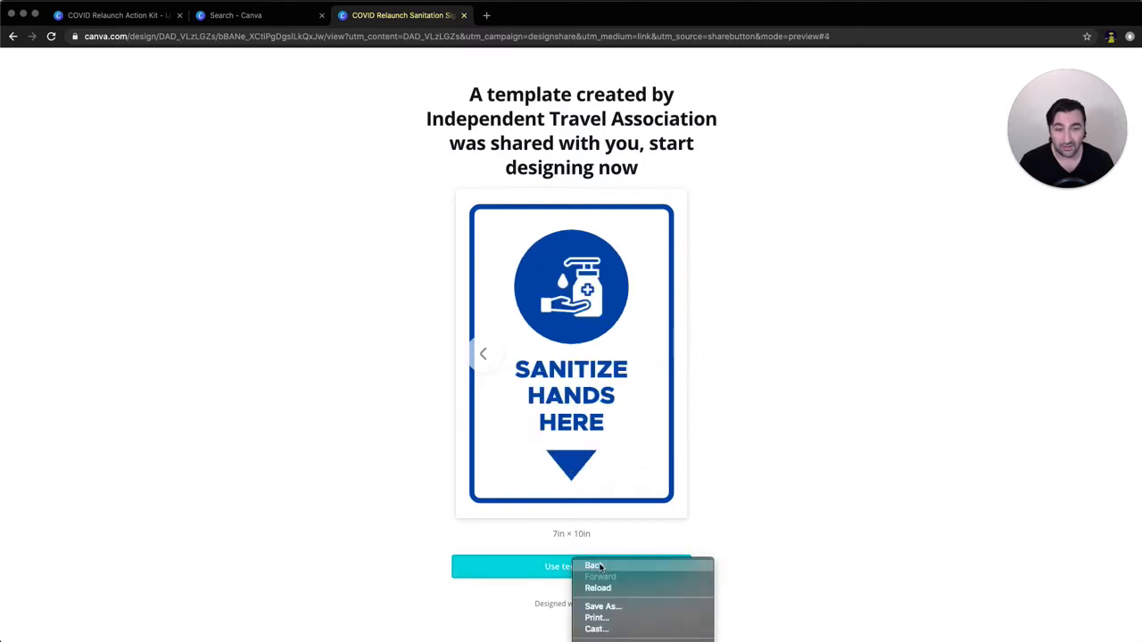
pyautogui.click(732, 510)
pyautogui.click(573, 568)
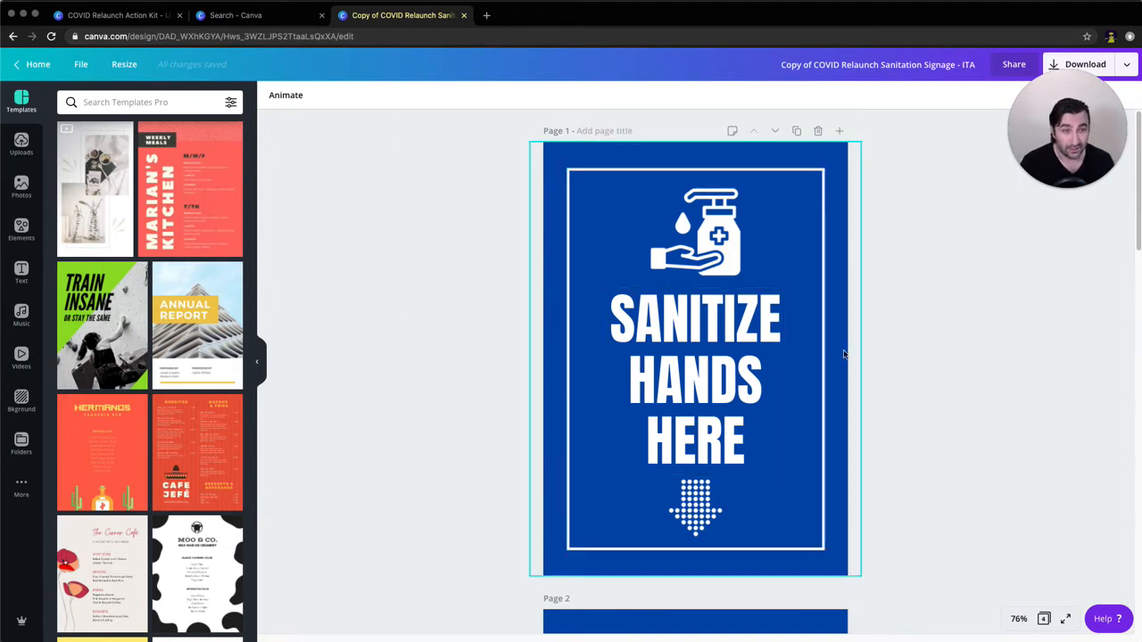
# - Look through the pages of the copied sanitation signage design and return to page 1
pyautogui.scroll(-5, 841, 353)
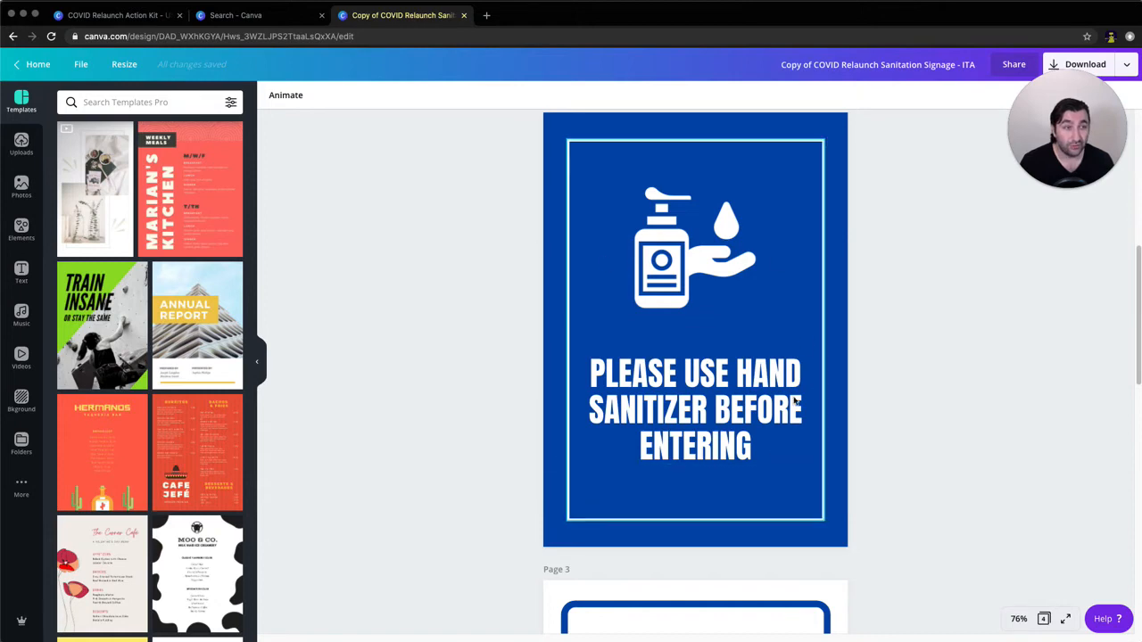
pyautogui.scroll(-1, 760, 331)
pyautogui.scroll(-5, 760, 331)
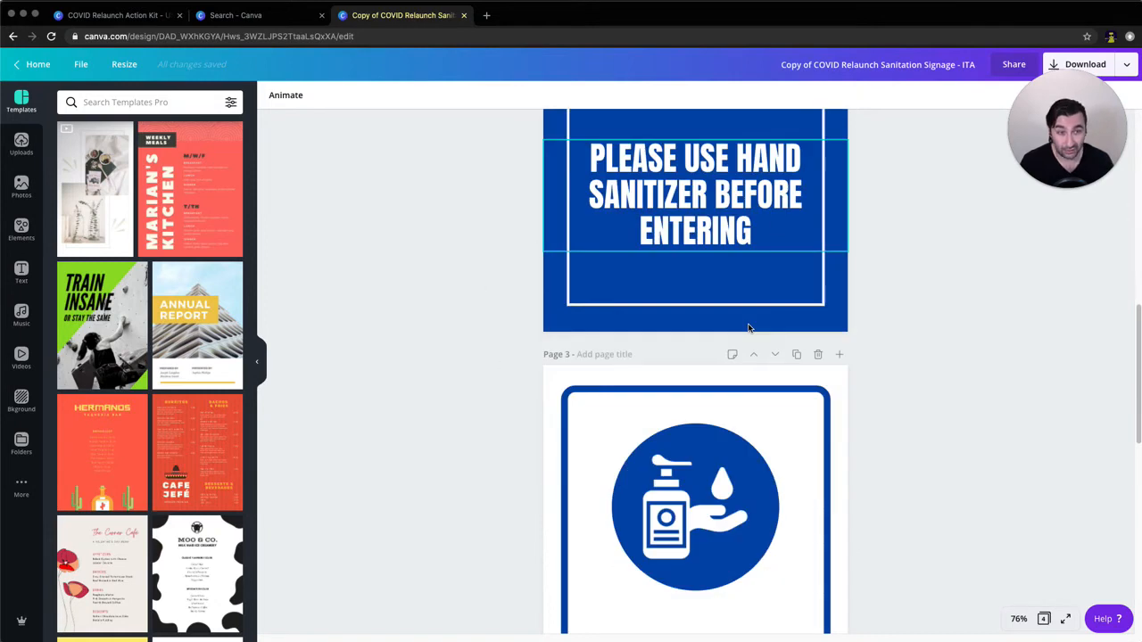
pyautogui.scroll(-2, 704, 334)
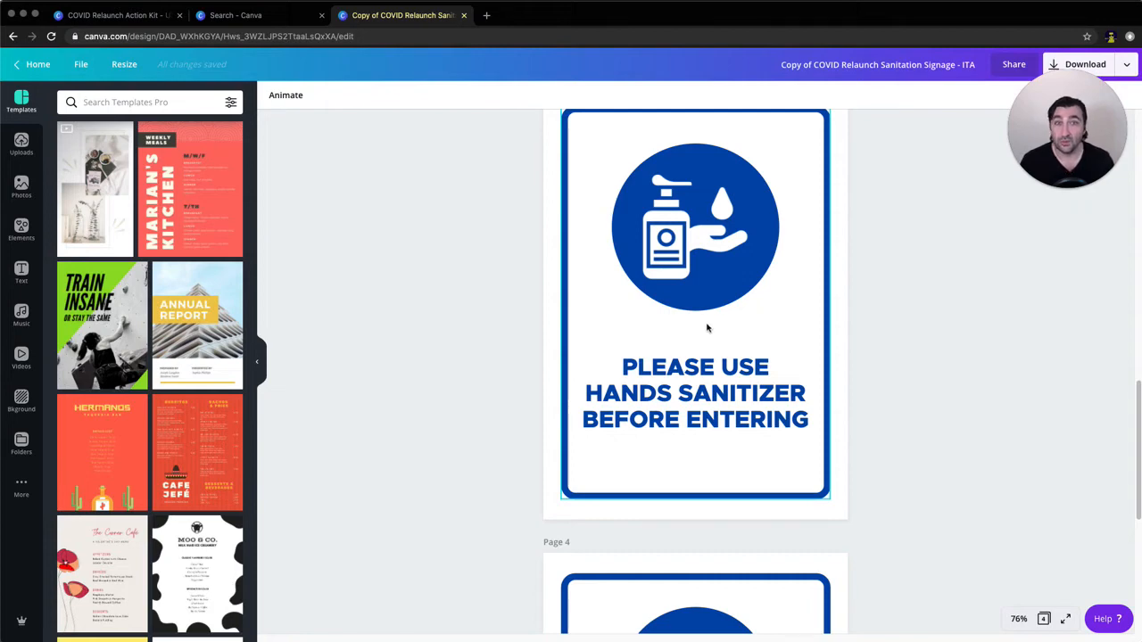
pyautogui.scroll(10, 707, 333)
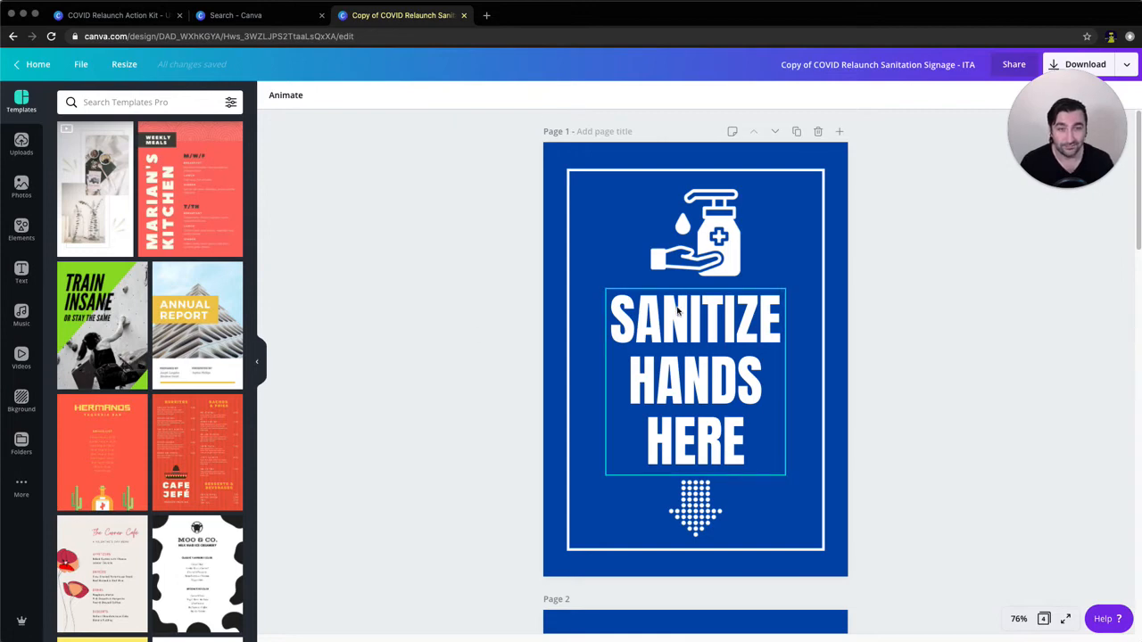
# - Replace the word HERE with THERE in the SANITIZE HANDS heading on page 1
pyautogui.click(708, 230)
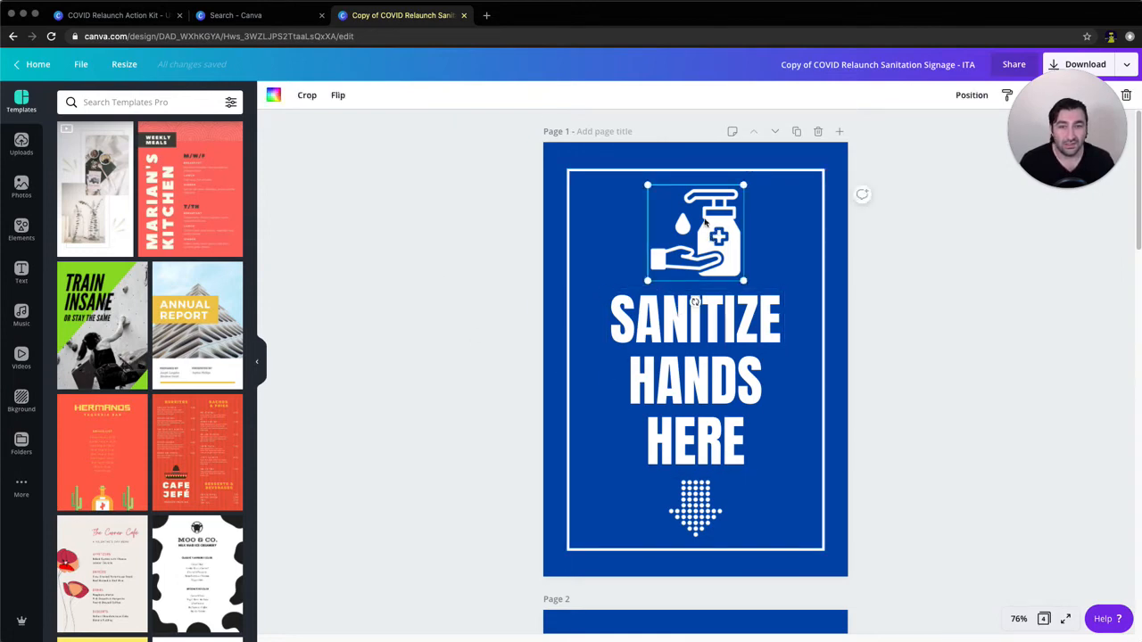
pyautogui.click(701, 335)
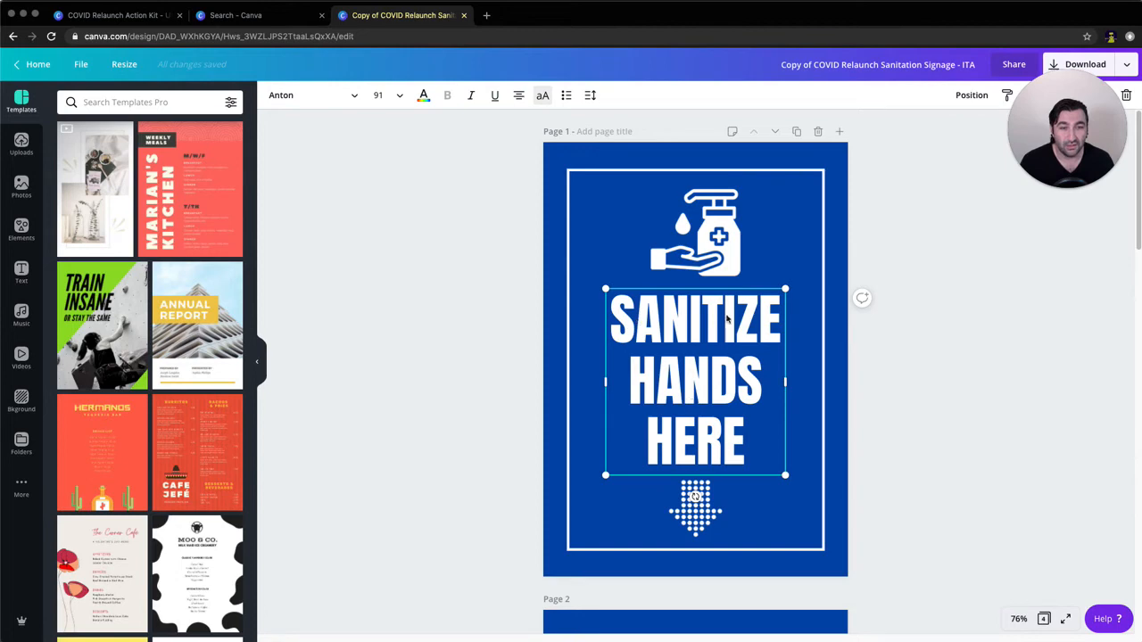
pyautogui.doubleClick(689, 438)
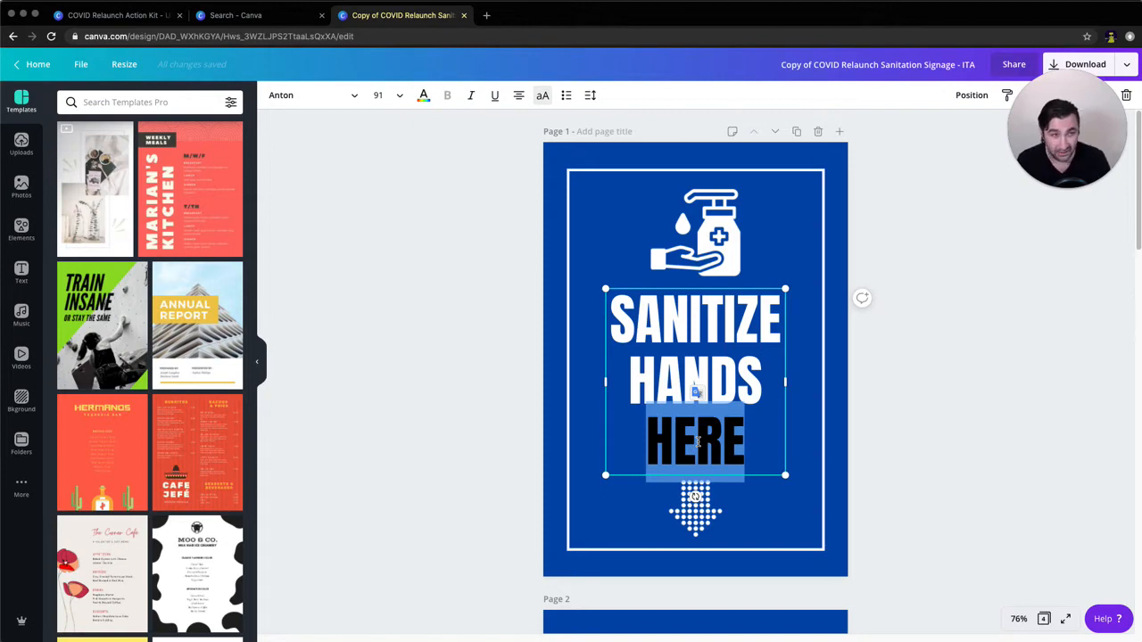
pyautogui.write('THERE')
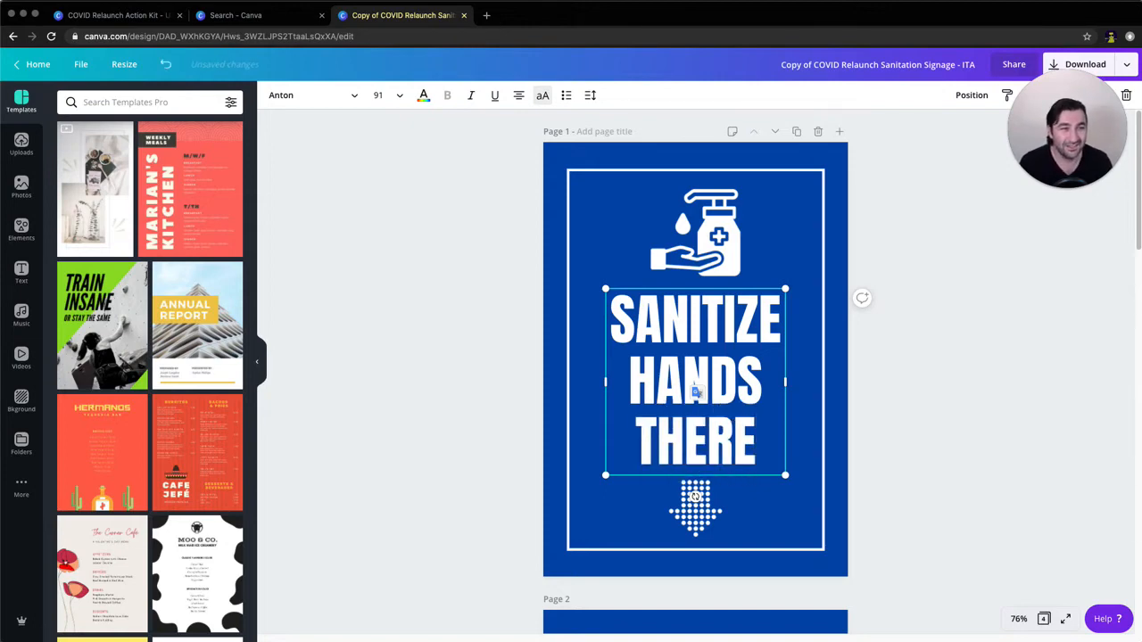
pyautogui.click(793, 408)
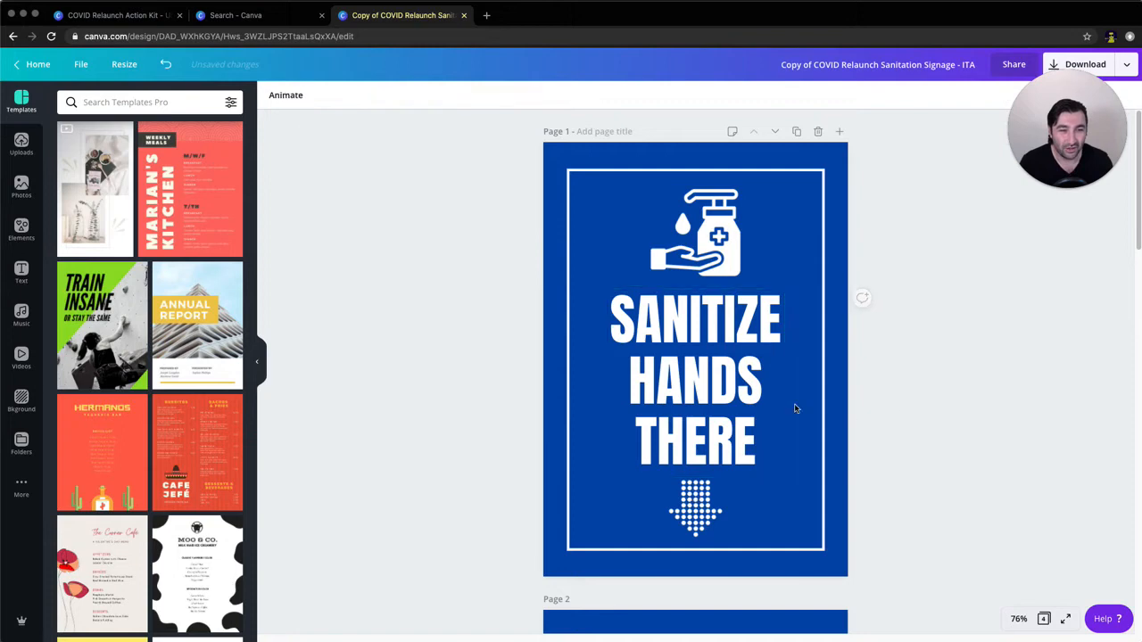
# - Select the heading text, the blue background and the white frame on page 1 in turn to examine what can be edited
pyautogui.click(710, 408)
pyautogui.doubleClick(693, 376)
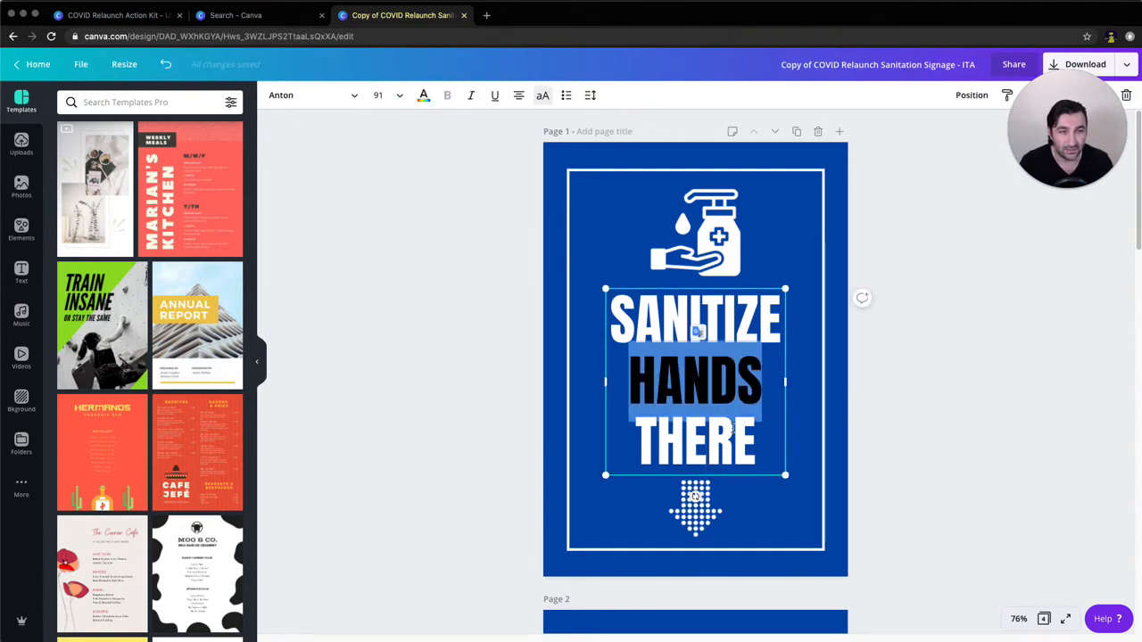
pyautogui.click(758, 437)
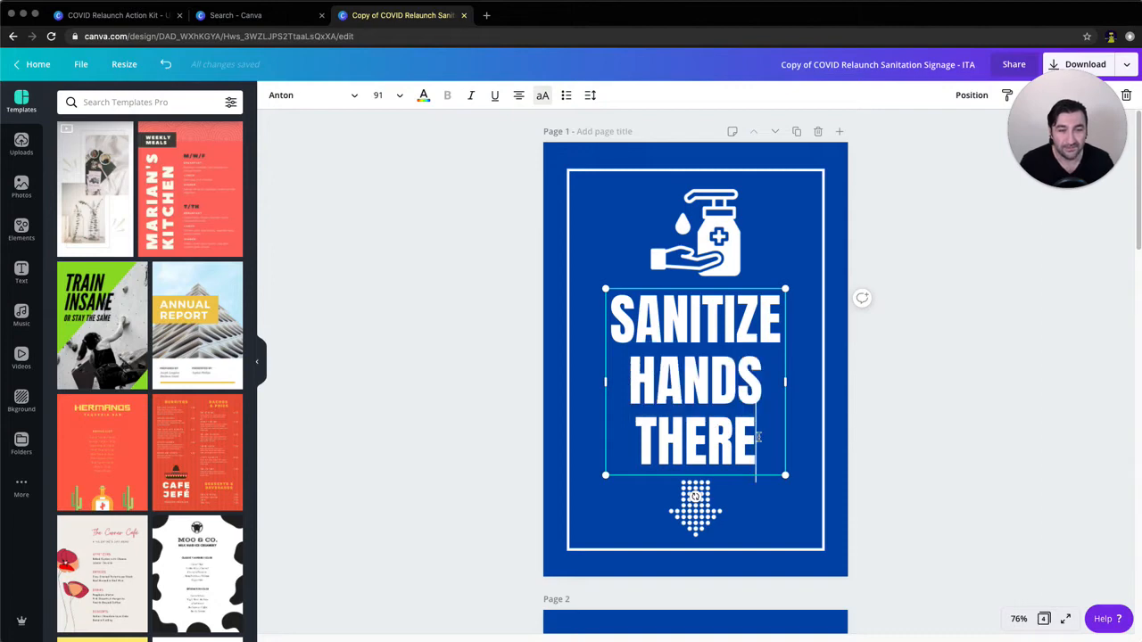
pyautogui.click(831, 411)
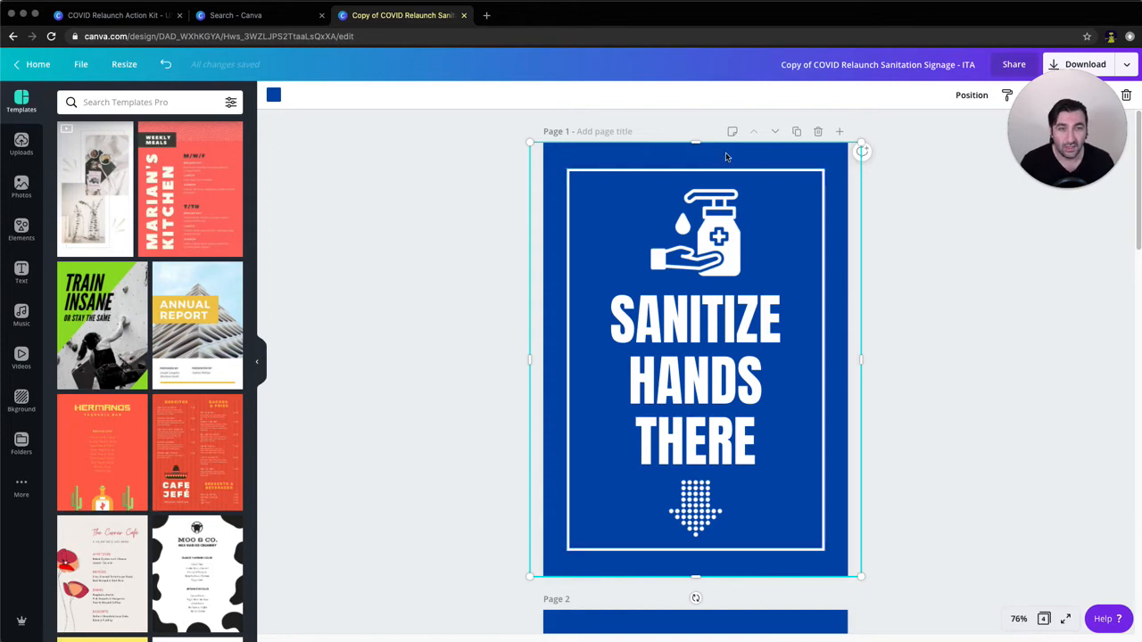
pyautogui.click(624, 237)
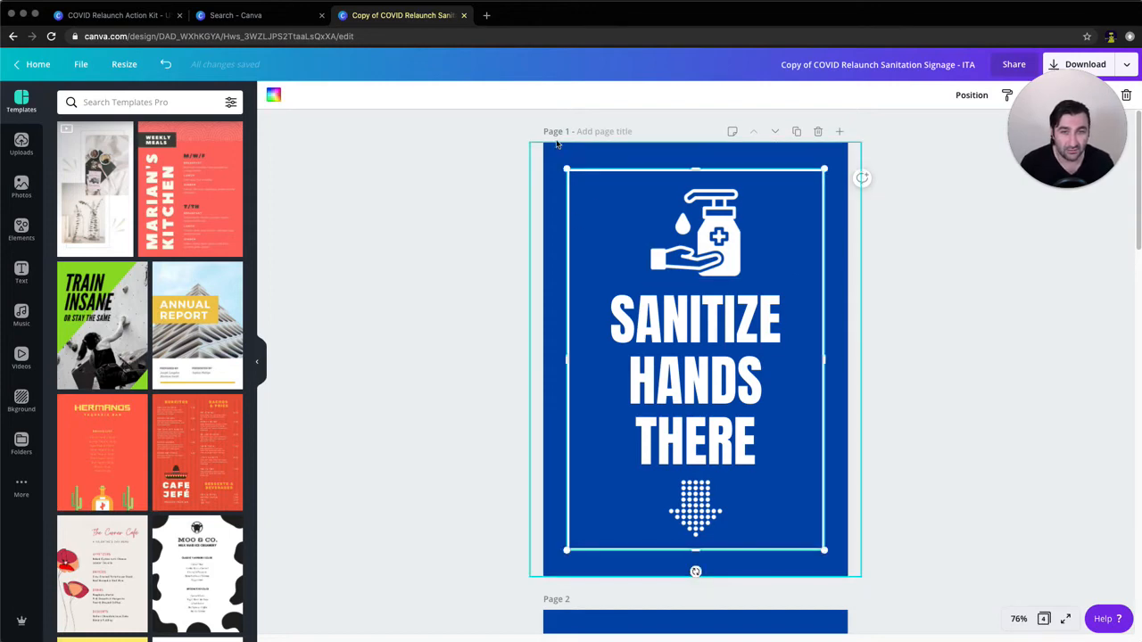
pyautogui.click(600, 159)
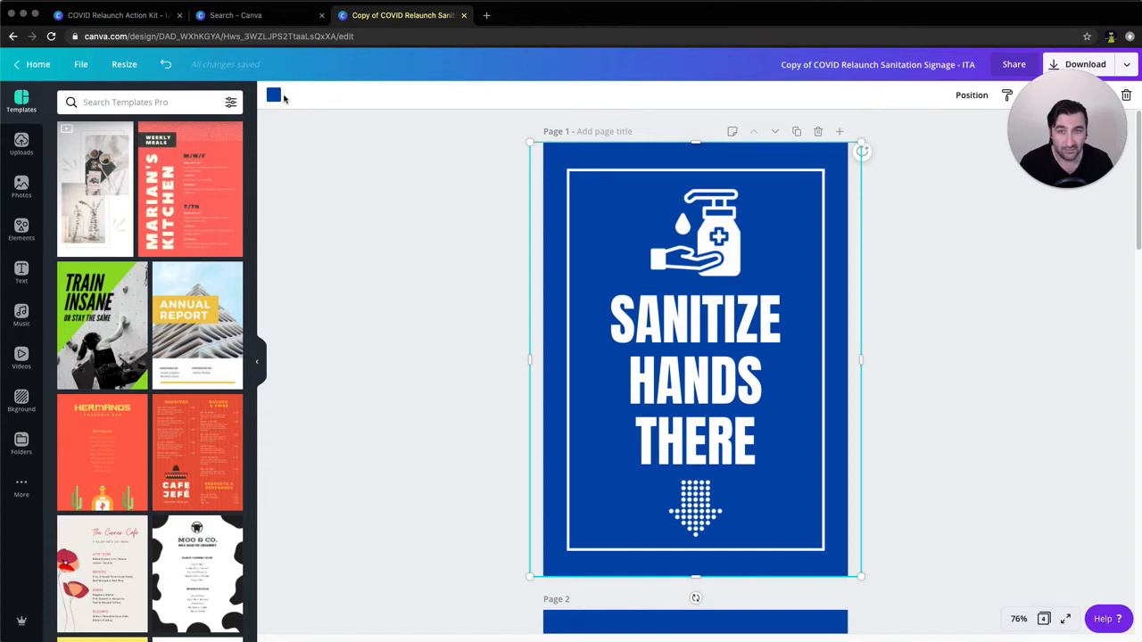
# - Examine the font, font size and text colour options for the page 1 heading
pyautogui.click(697, 329)
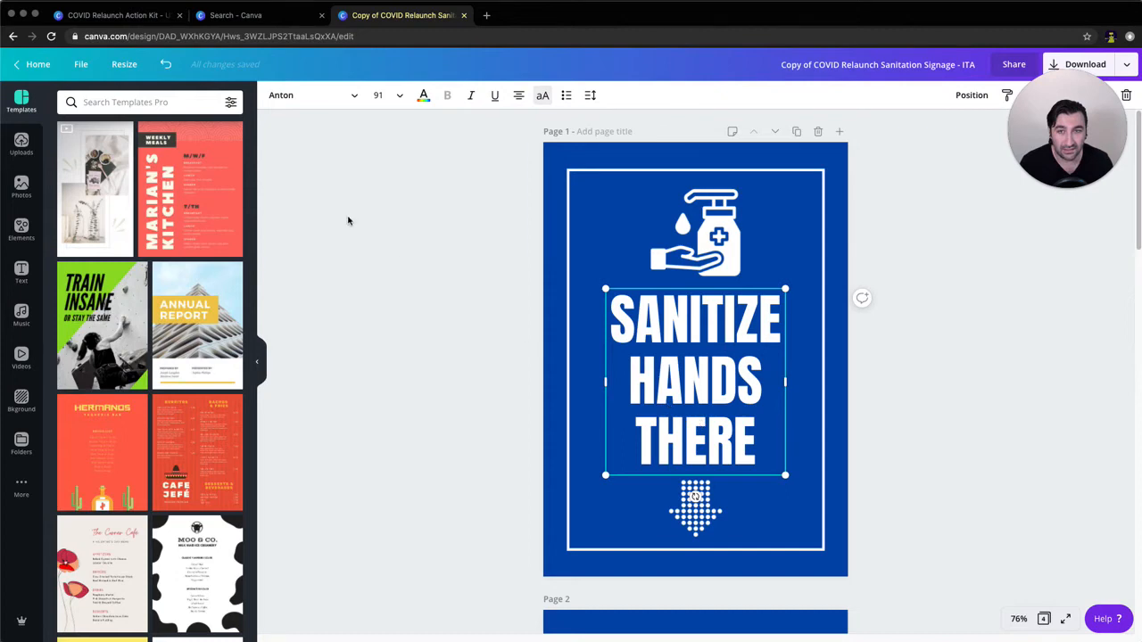
pyautogui.click(290, 96)
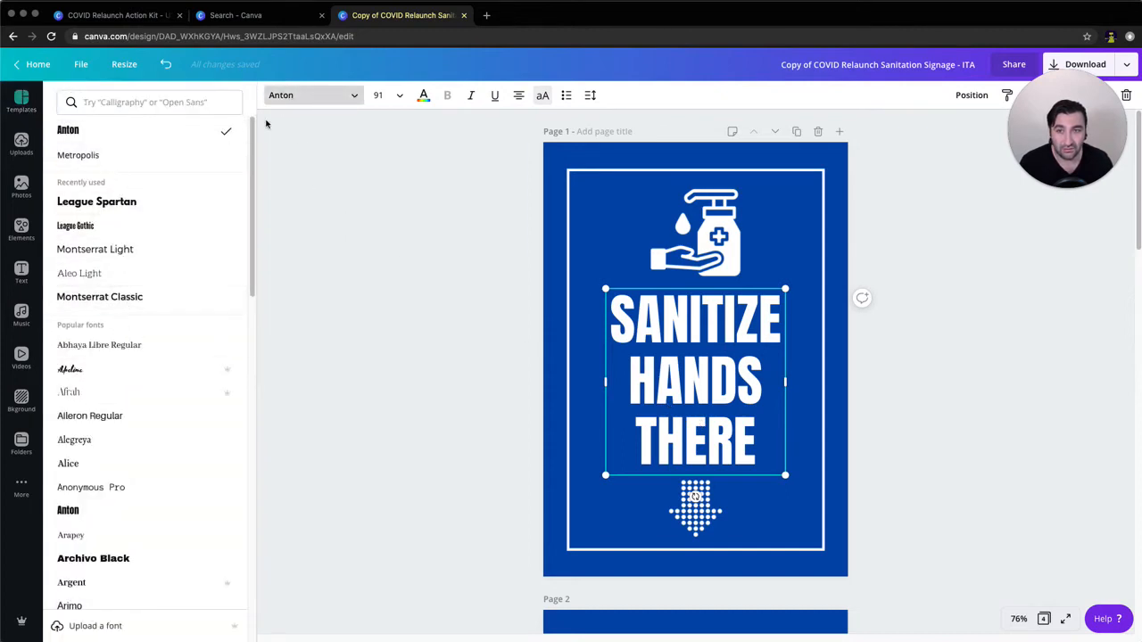
pyautogui.click(378, 96)
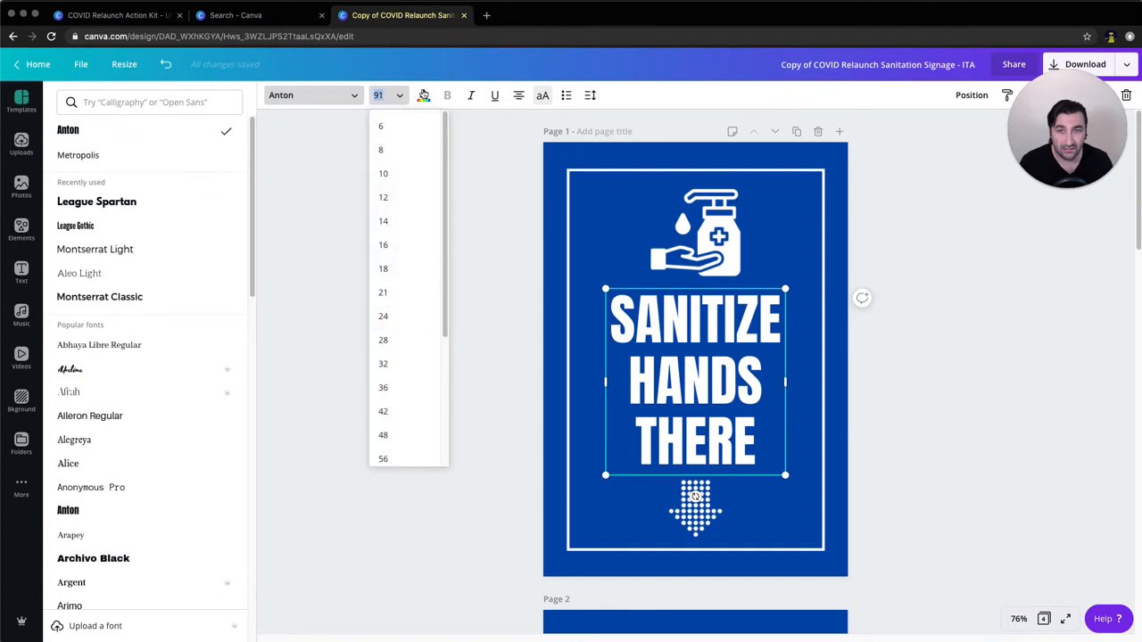
pyautogui.click(422, 95)
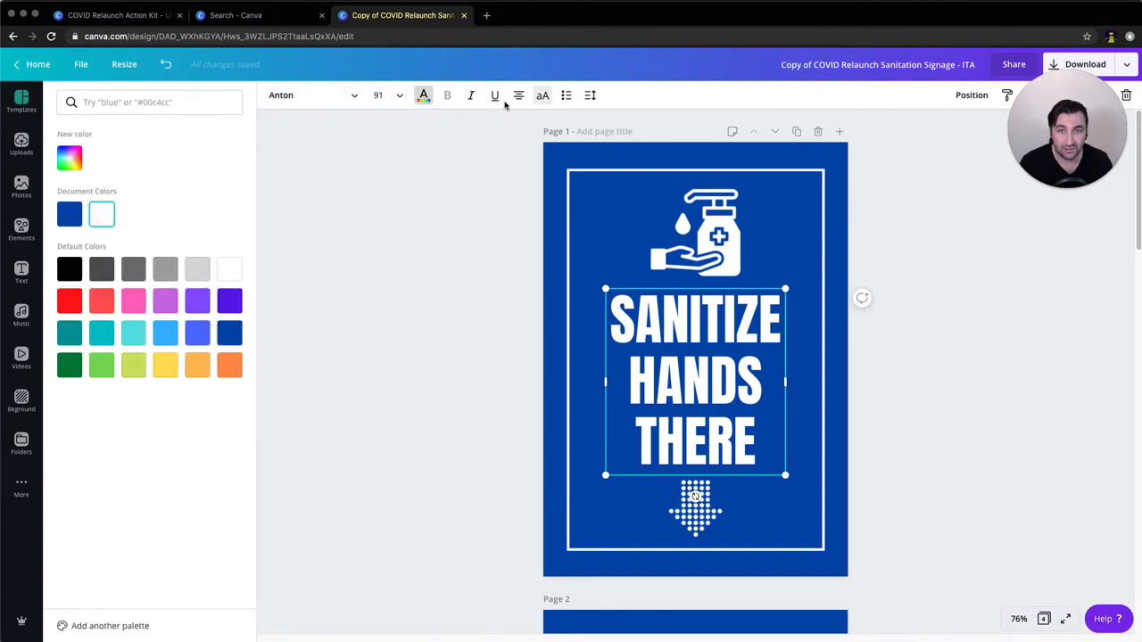
# - Try recolouring the page 1 background orange and undo the colour change
pyautogui.click(589, 164)
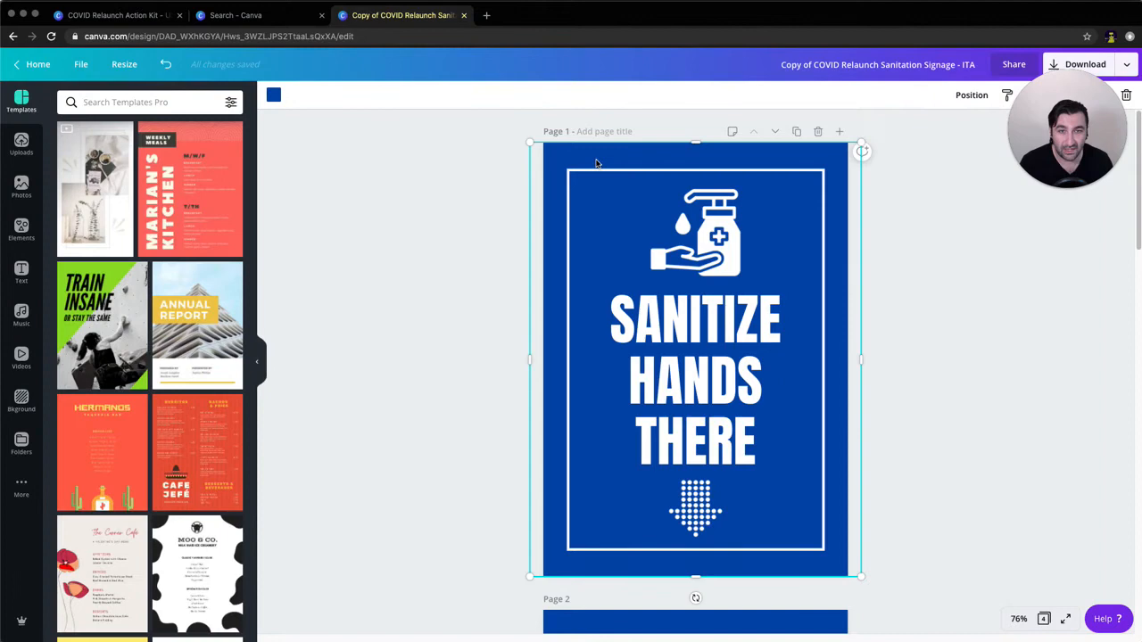
pyautogui.click(272, 96)
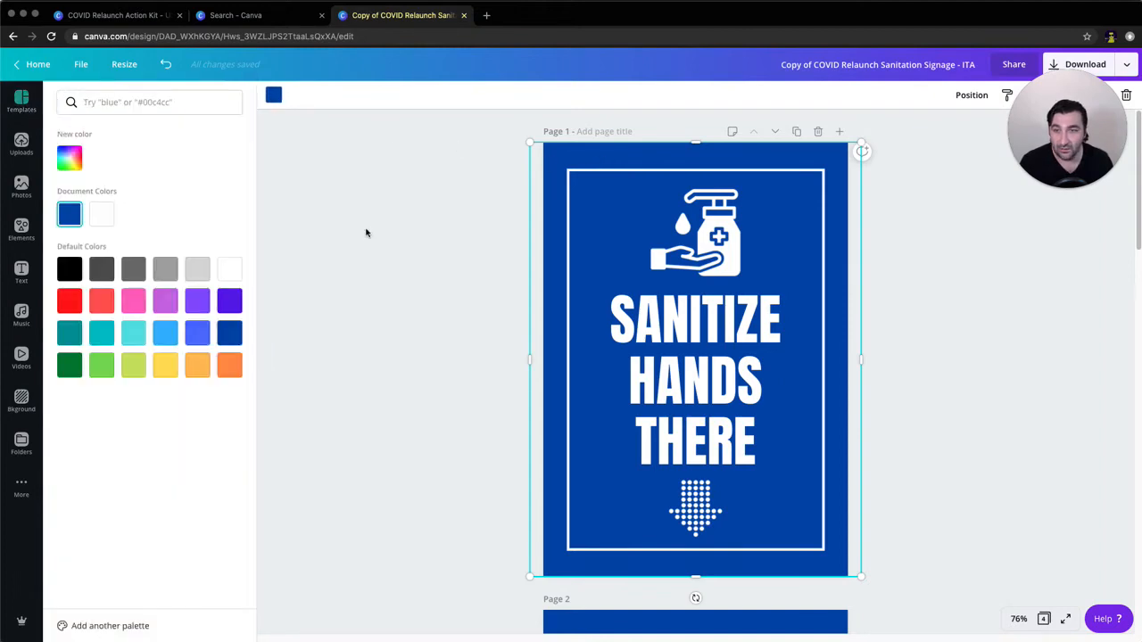
pyautogui.click(228, 364)
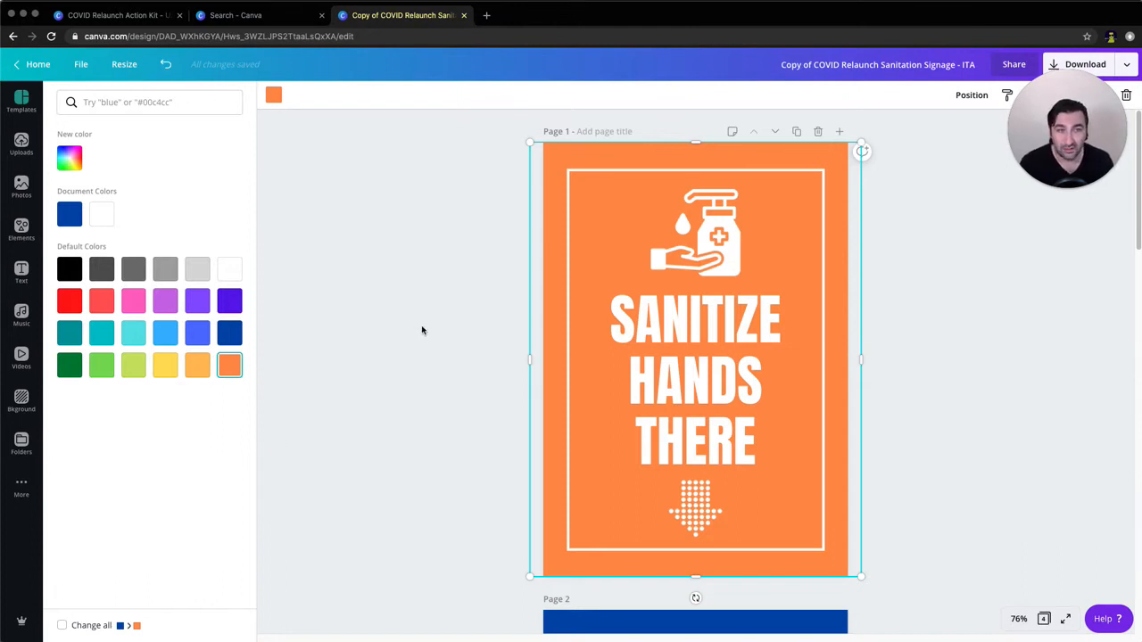
pyautogui.click(431, 303)
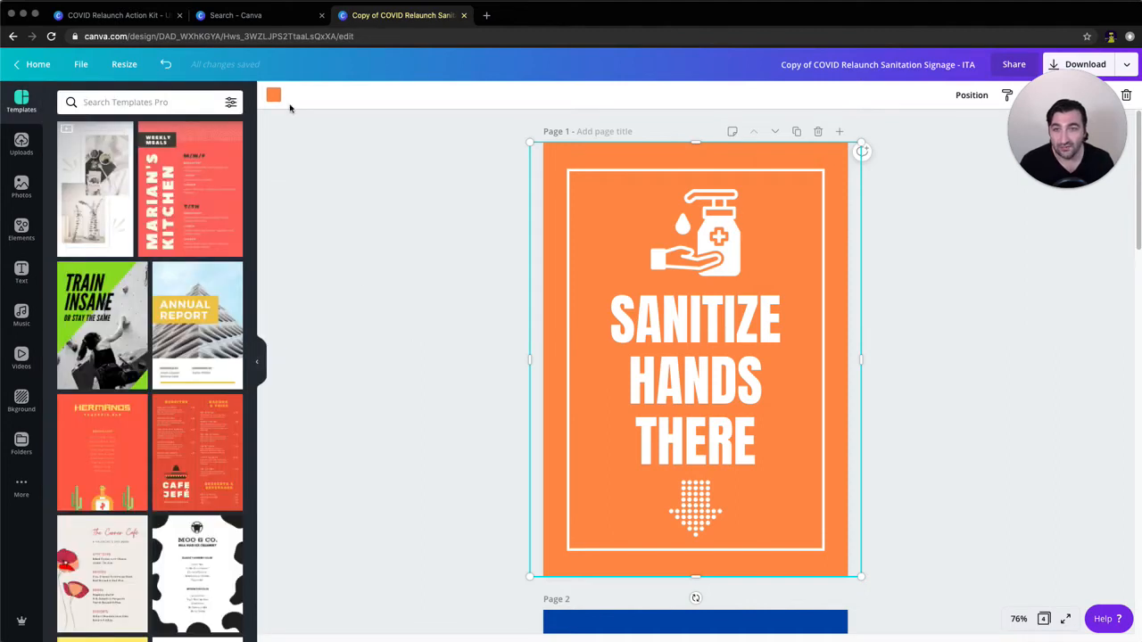
pyautogui.click(166, 66)
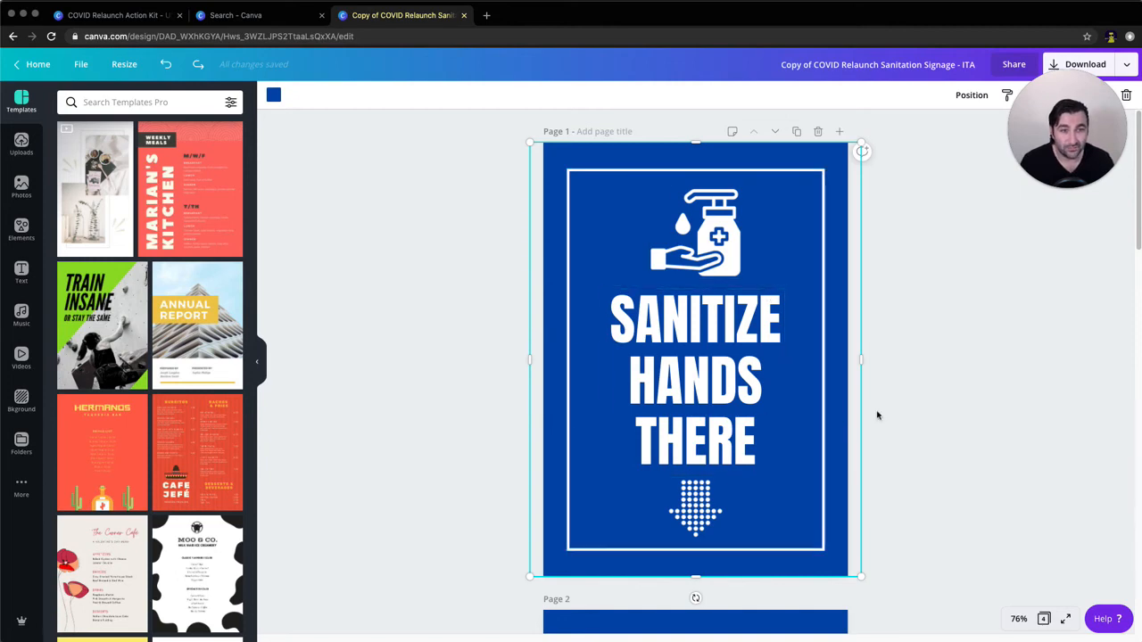
# - Return from the sanitation signage design to the COVID Relaunch Action Kit PDF
pyautogui.scroll(-6, 881, 414)
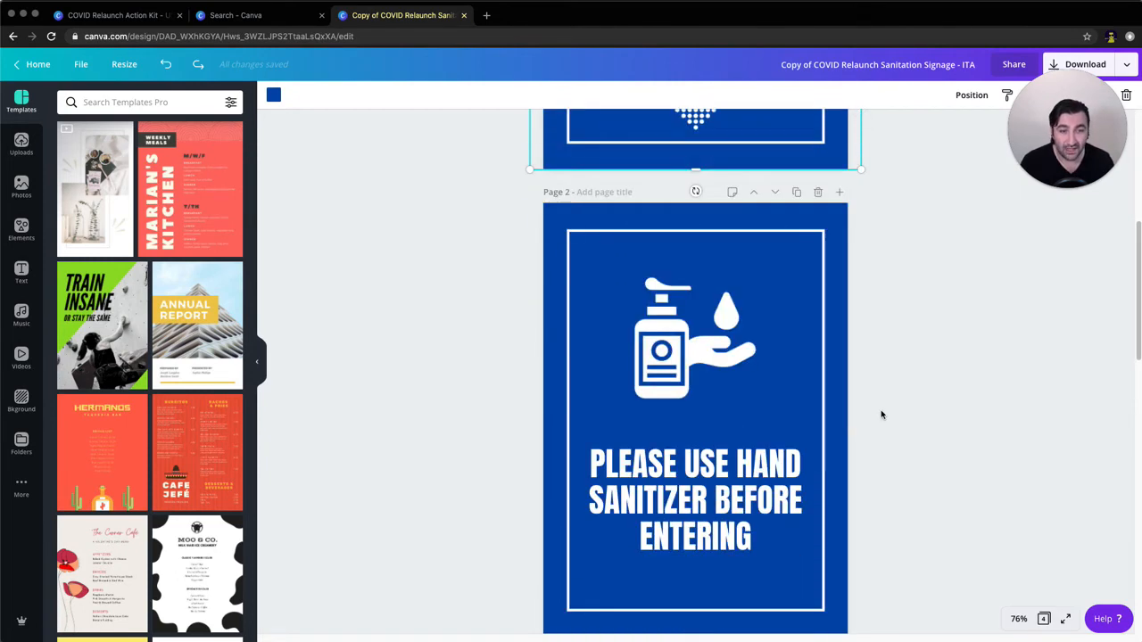
pyautogui.scroll(6, 881, 414)
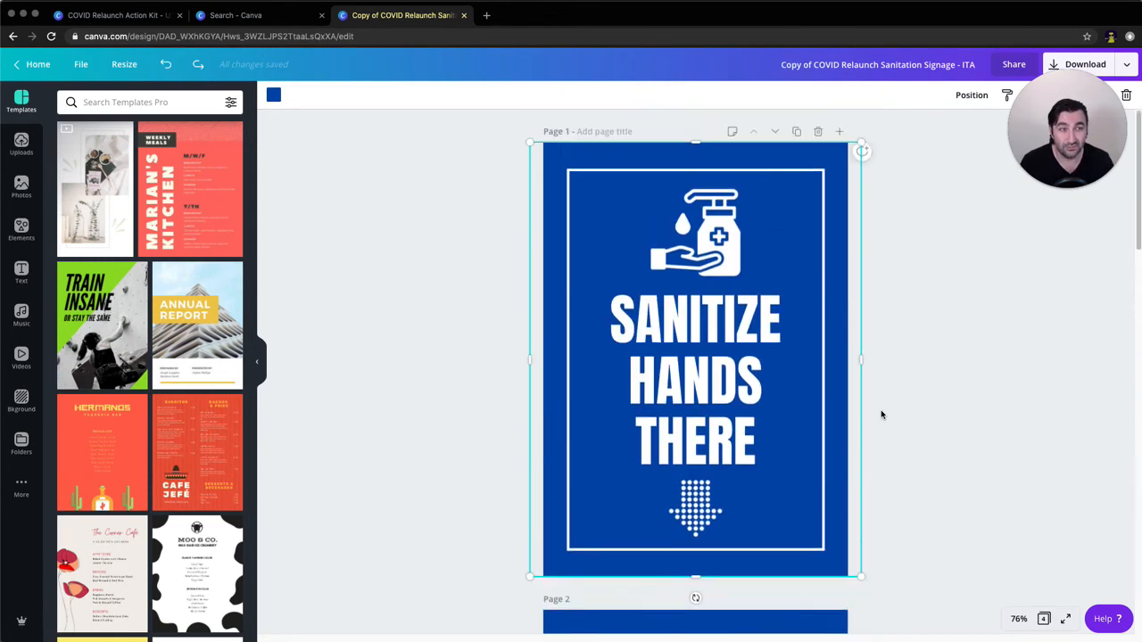
pyautogui.click(264, 16)
pyautogui.click(401, 16)
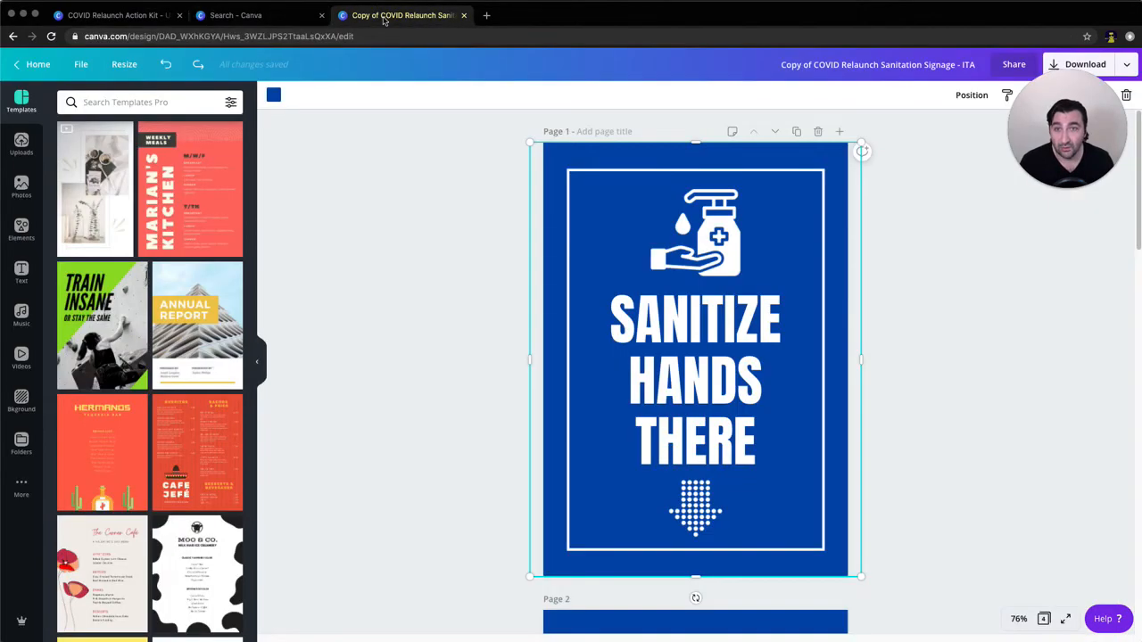
pyautogui.rightClick(15, 38)
pyautogui.click(54, 72)
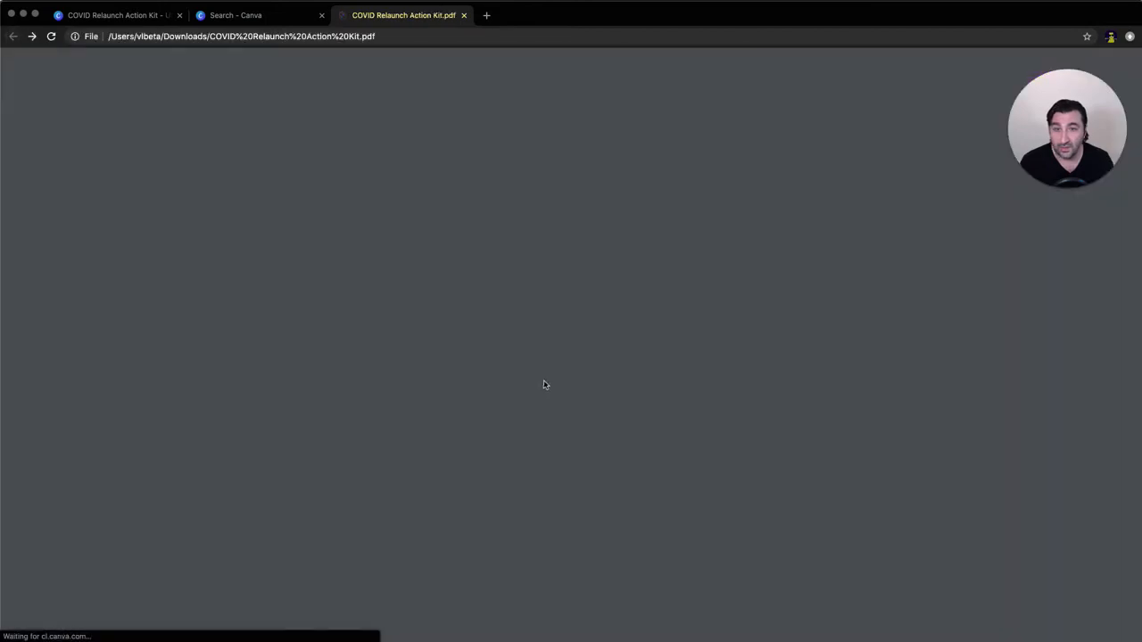
# - Look through the kit's Canva design templates, from standing signage and email headers to social media posts and marketing badges
pyautogui.scroll(-15, 553, 373)
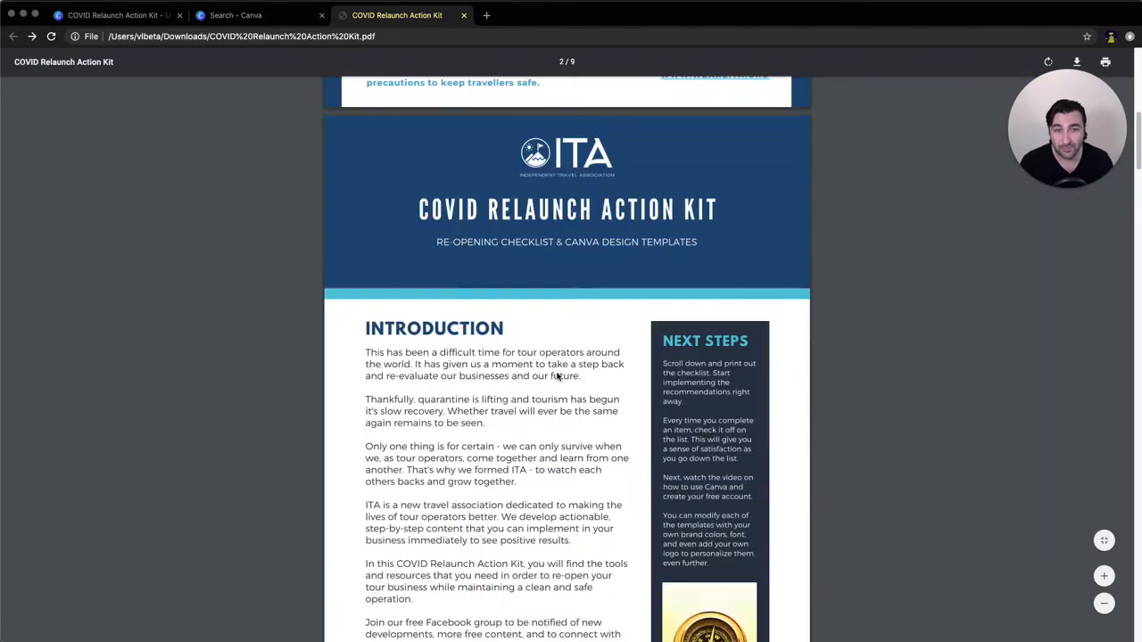
pyautogui.scroll(-20, 558, 376)
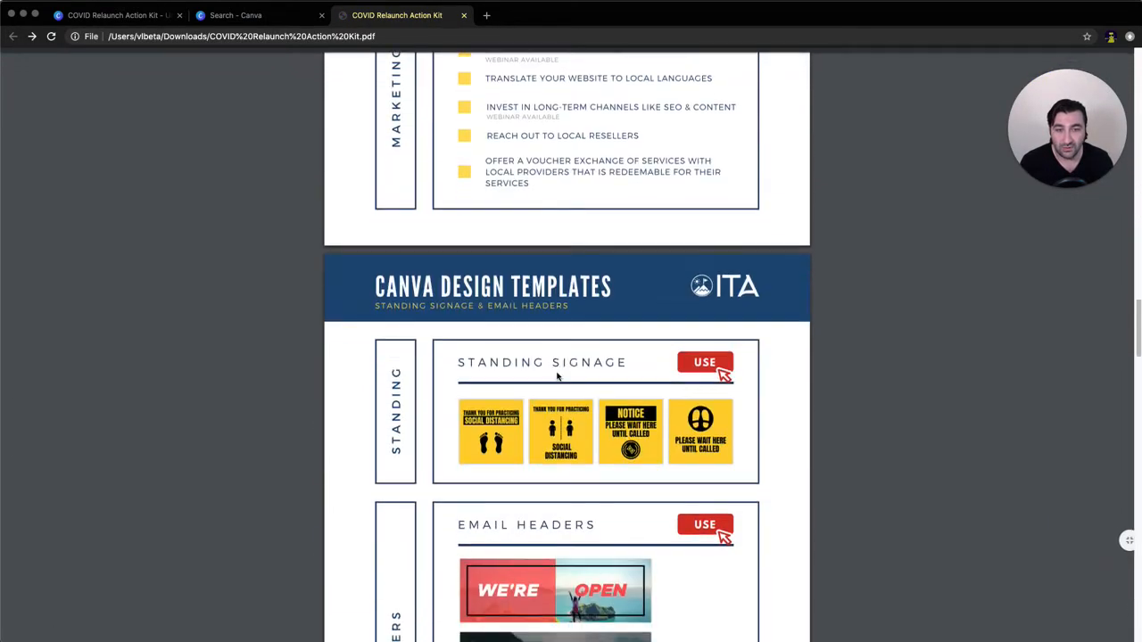
pyautogui.scroll(-5, 558, 376)
pyautogui.scroll(3, 767, 278)
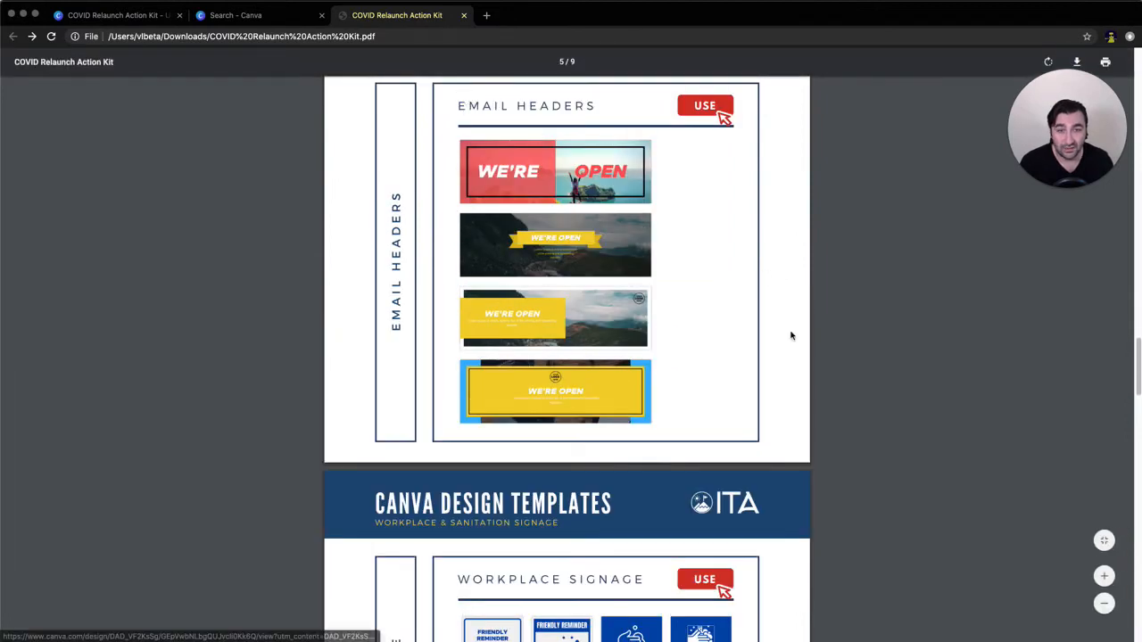
pyautogui.scroll(-5, 779, 338)
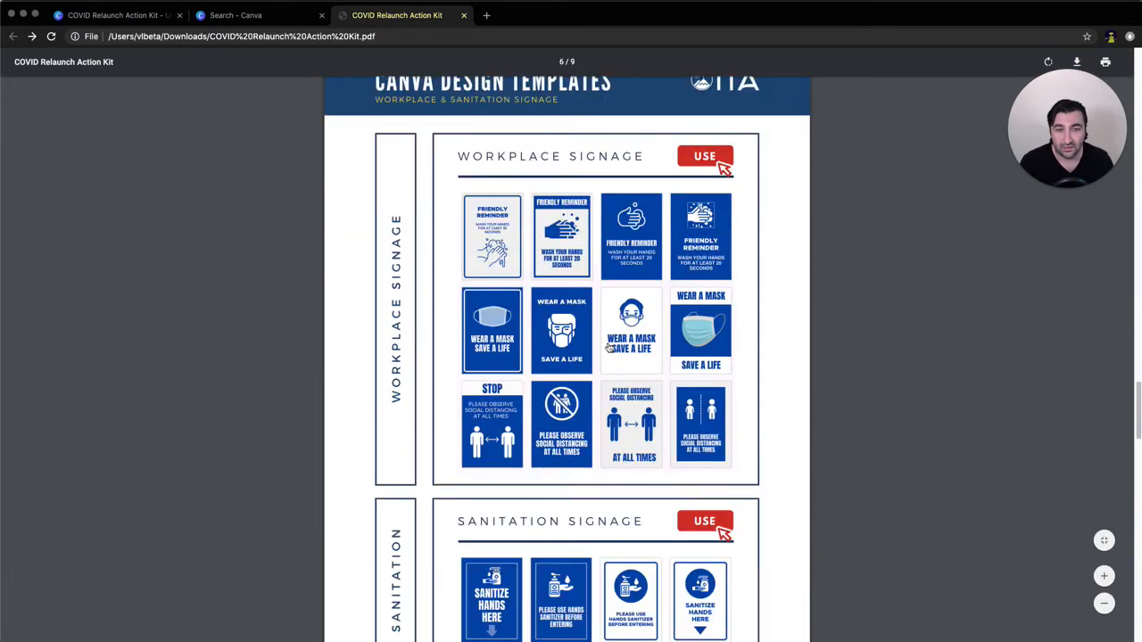
pyautogui.scroll(-5, 779, 384)
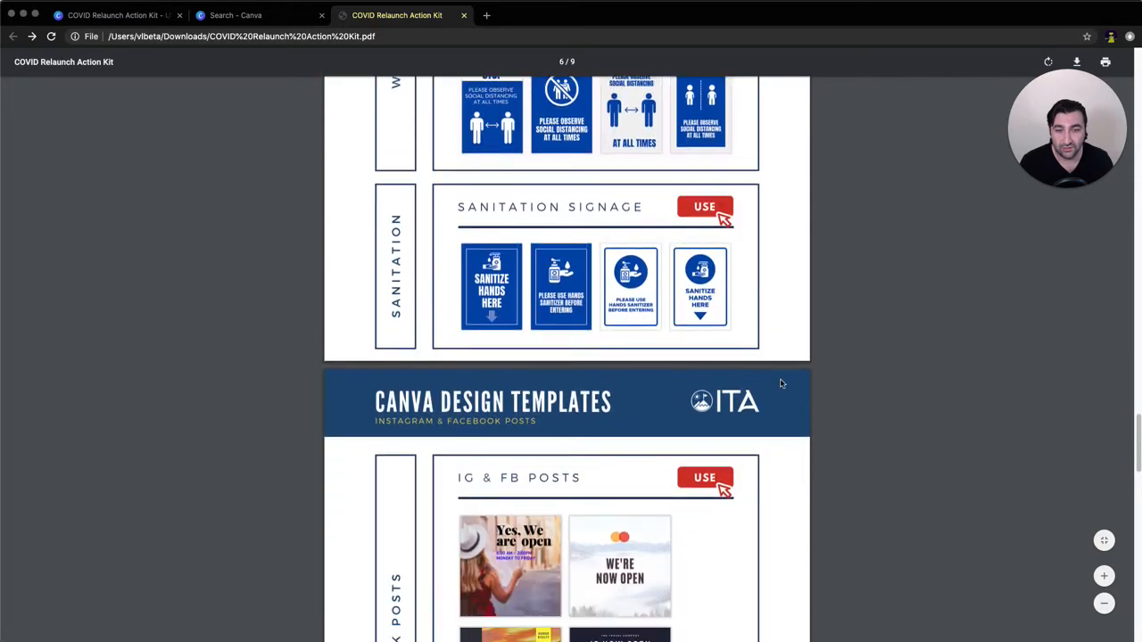
pyautogui.scroll(-2, 780, 384)
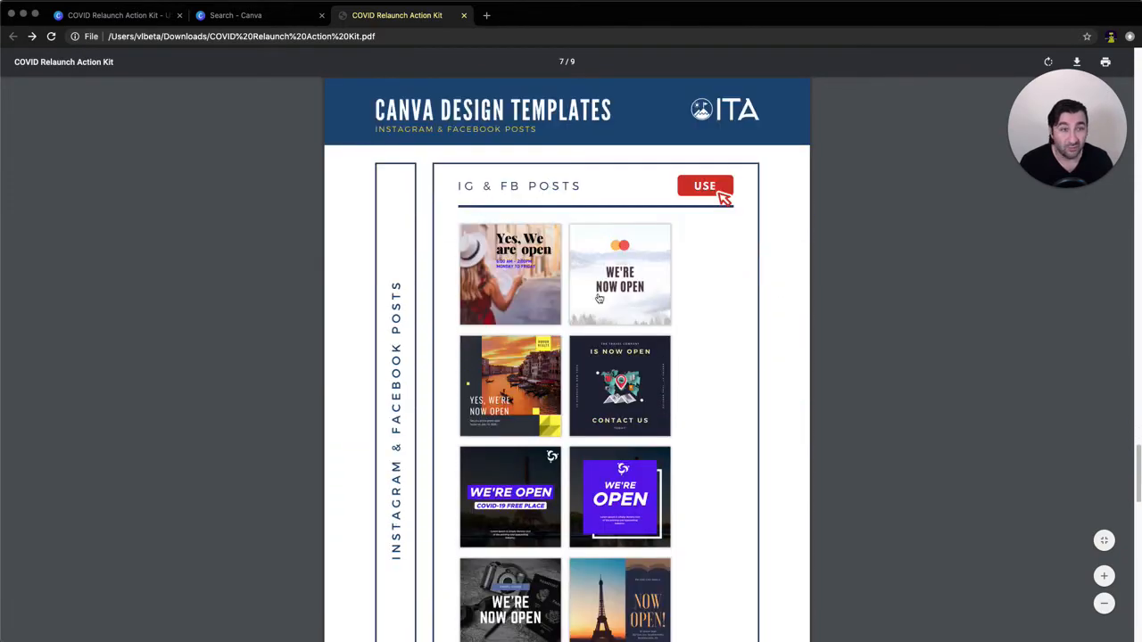
pyautogui.scroll(-6, 718, 417)
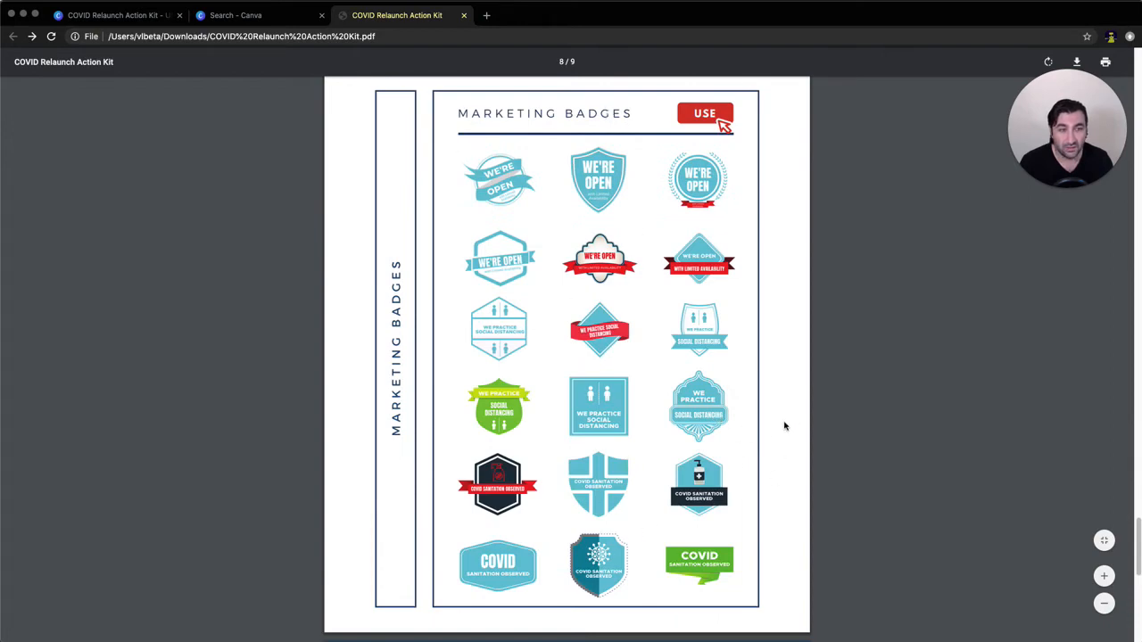
pyautogui.scroll(6, 785, 426)
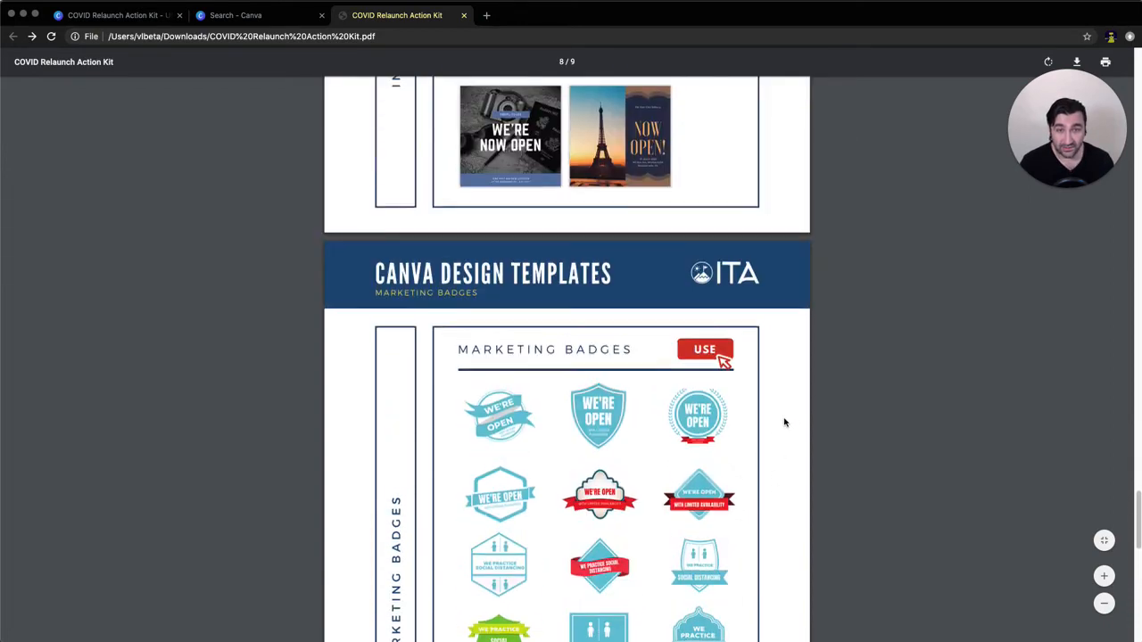
pyautogui.scroll(1, 785, 422)
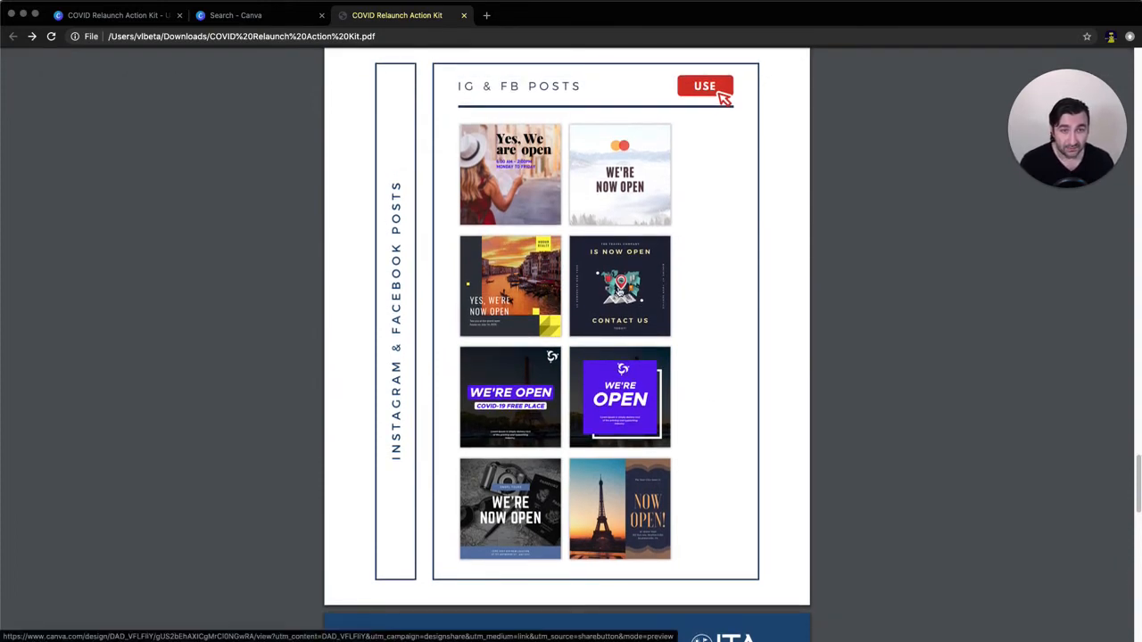
# - Open the IG & FB Posts template from the kit, browse its preview designs and create an editable copy of it
pyautogui.click(619, 291)
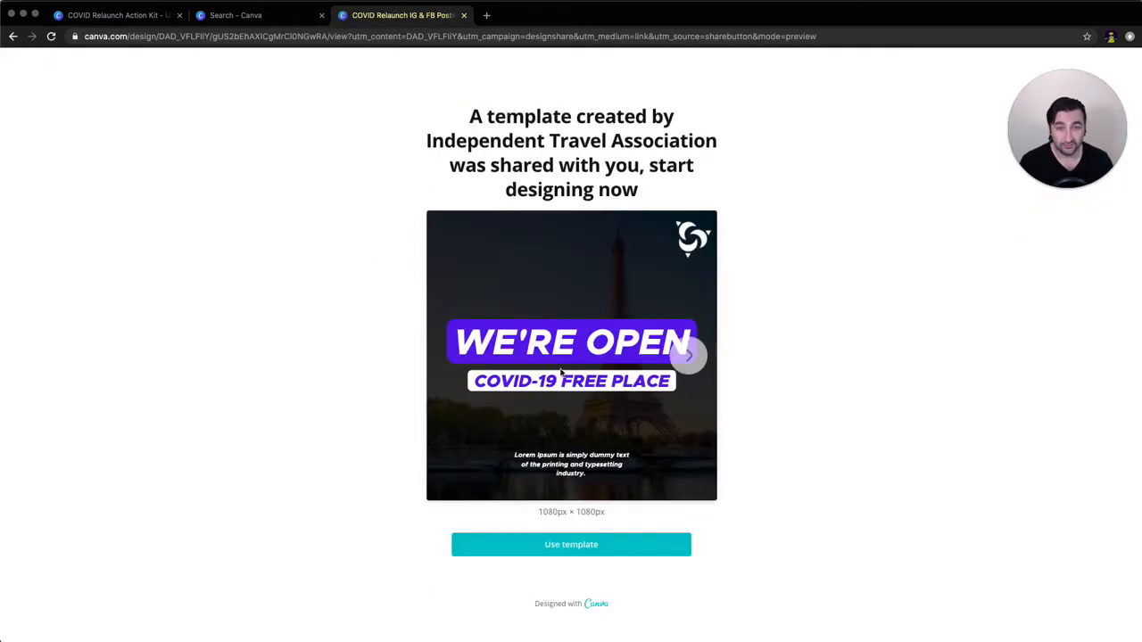
pyautogui.click(687, 355)
pyautogui.click(689, 357)
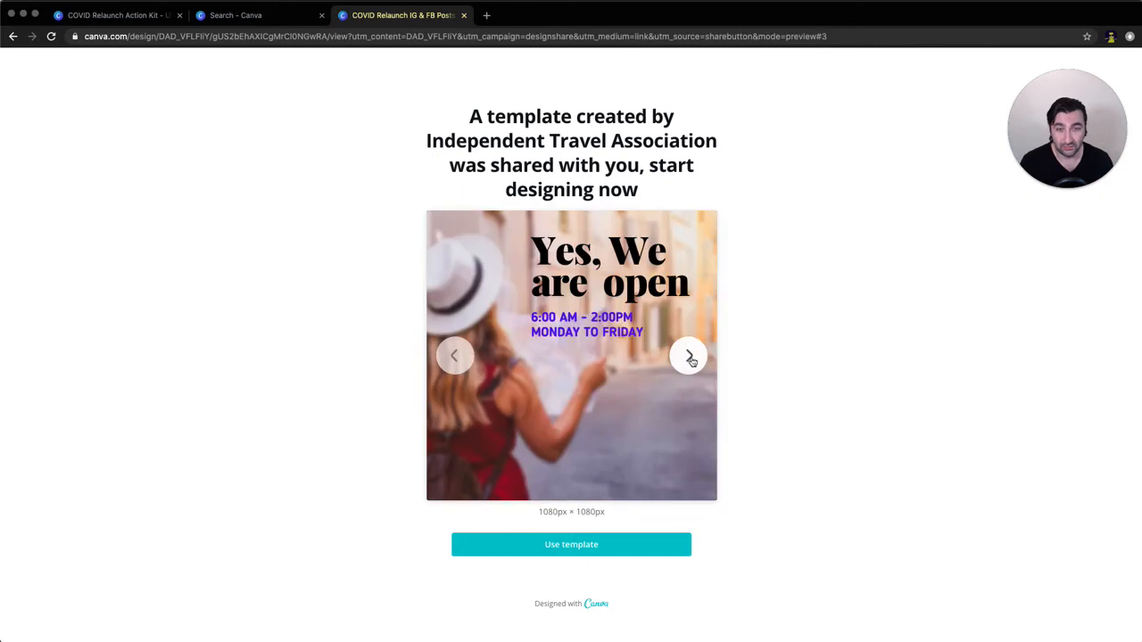
pyautogui.click(689, 357)
pyautogui.click(689, 357)
pyautogui.click(689, 356)
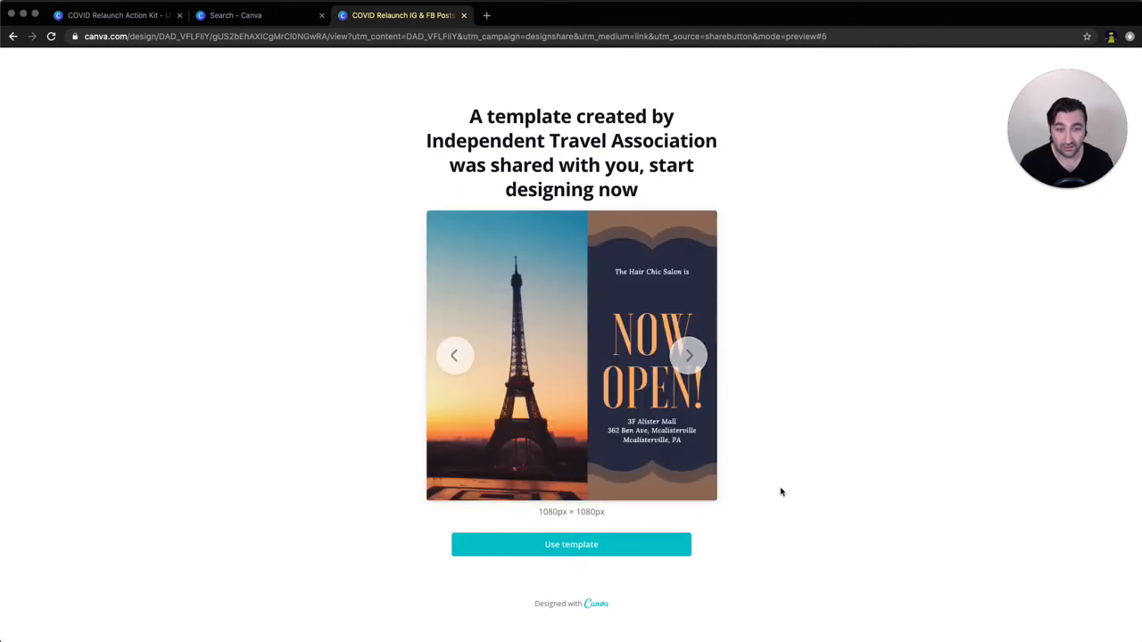
pyautogui.click(572, 546)
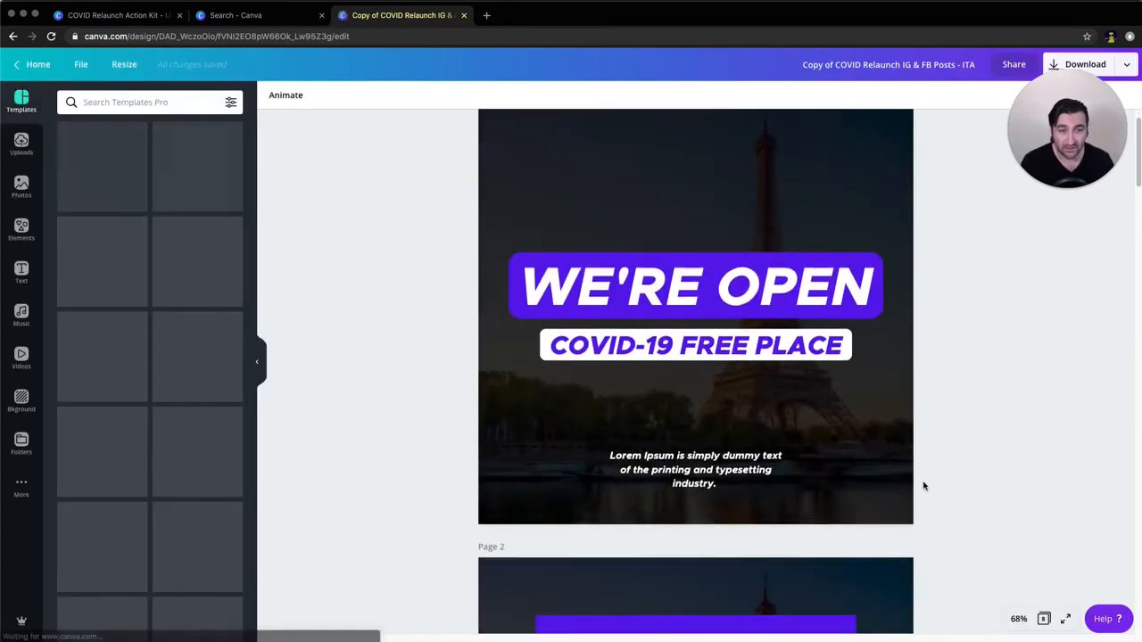
# - Review the post designs on the pages of the IG & FB Posts copy and return to page 1
pyautogui.scroll(-3, 923, 486)
pyautogui.scroll(-10, 923, 486)
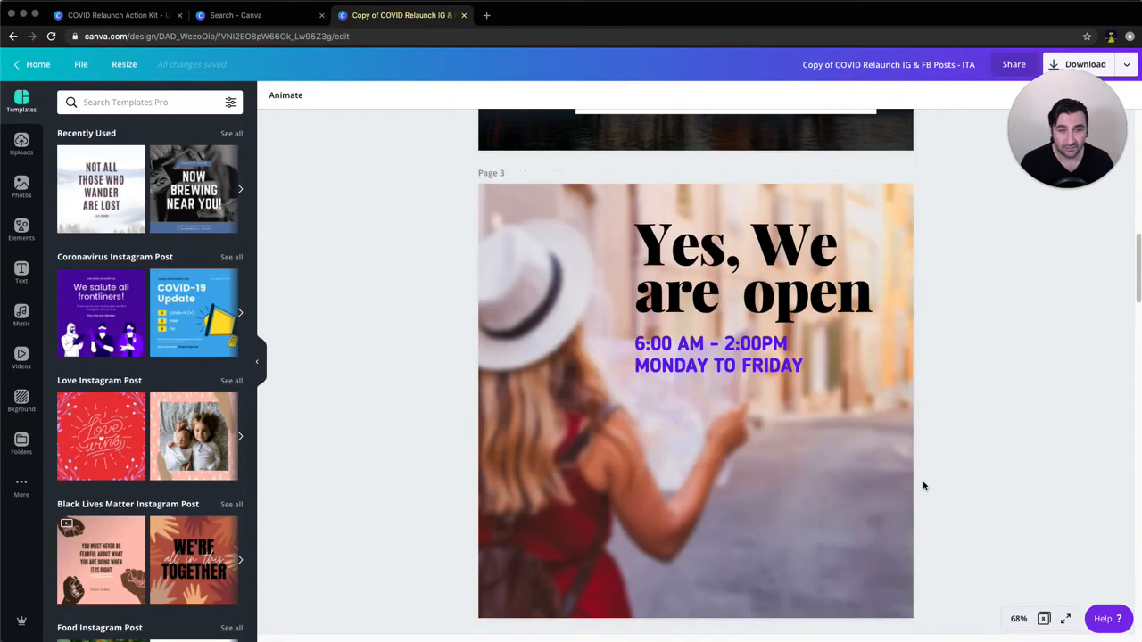
pyautogui.scroll(-5, 924, 486)
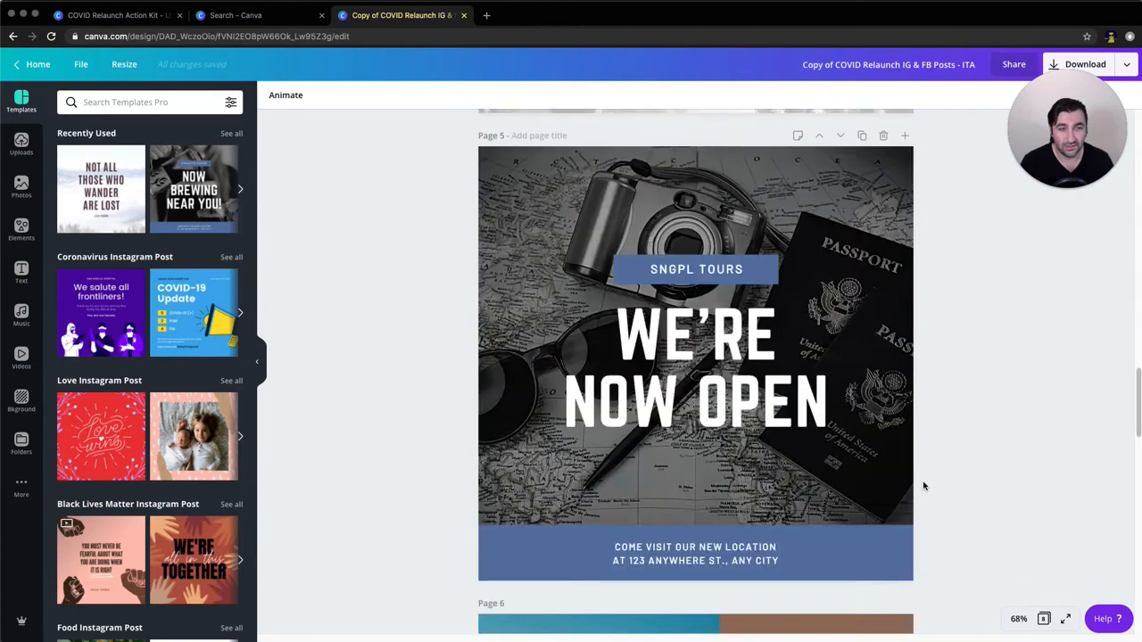
pyautogui.scroll(20, 924, 477)
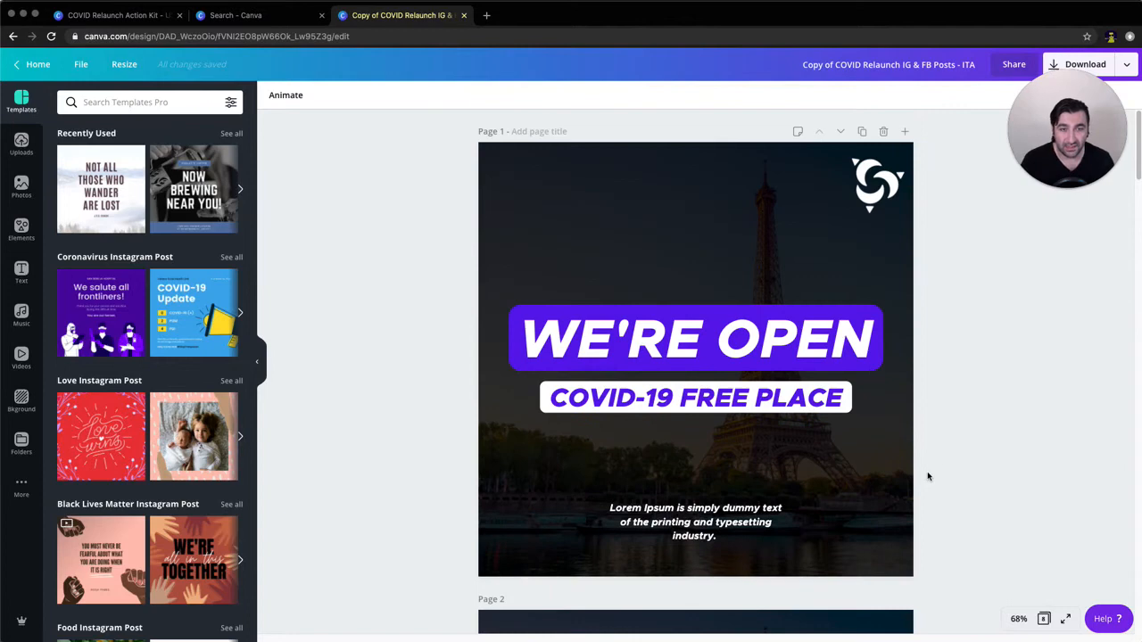
pyautogui.scroll(-1, 941, 439)
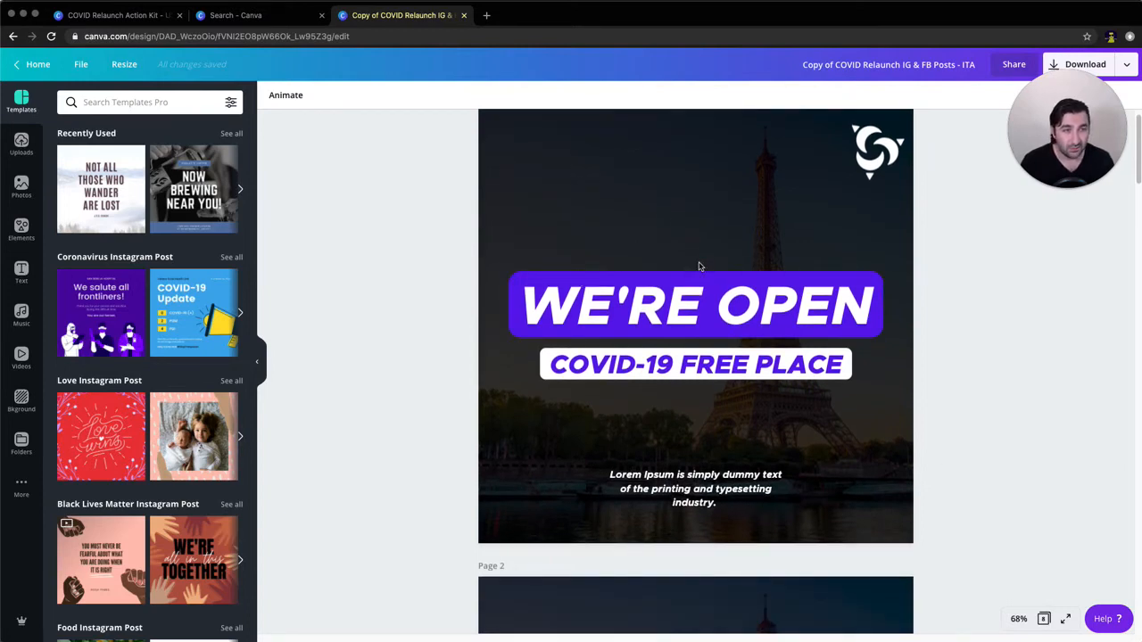
pyautogui.scroll(1, 700, 266)
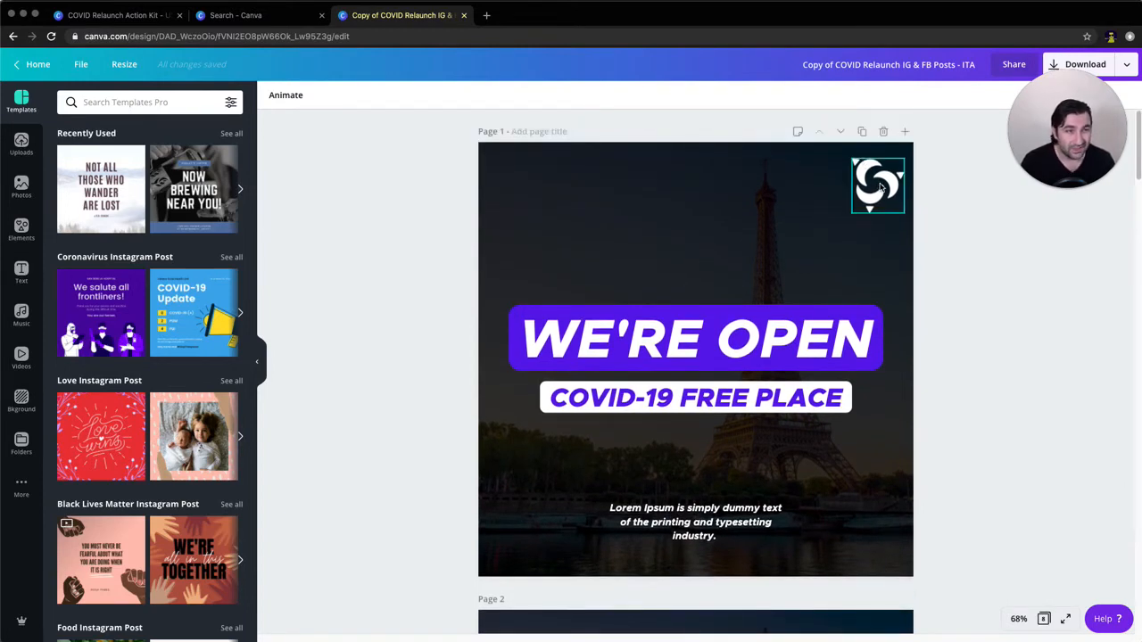
# - Select the page 1 logo and examine how to upload an image from the computer, without choosing a file
pyautogui.click(879, 185)
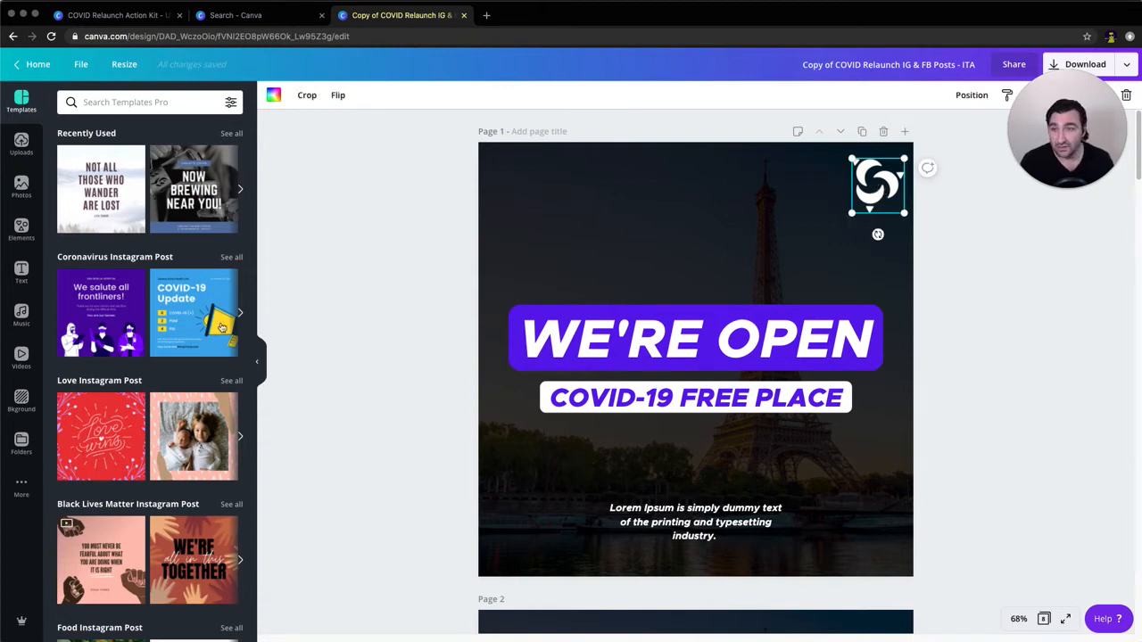
pyautogui.click(21, 145)
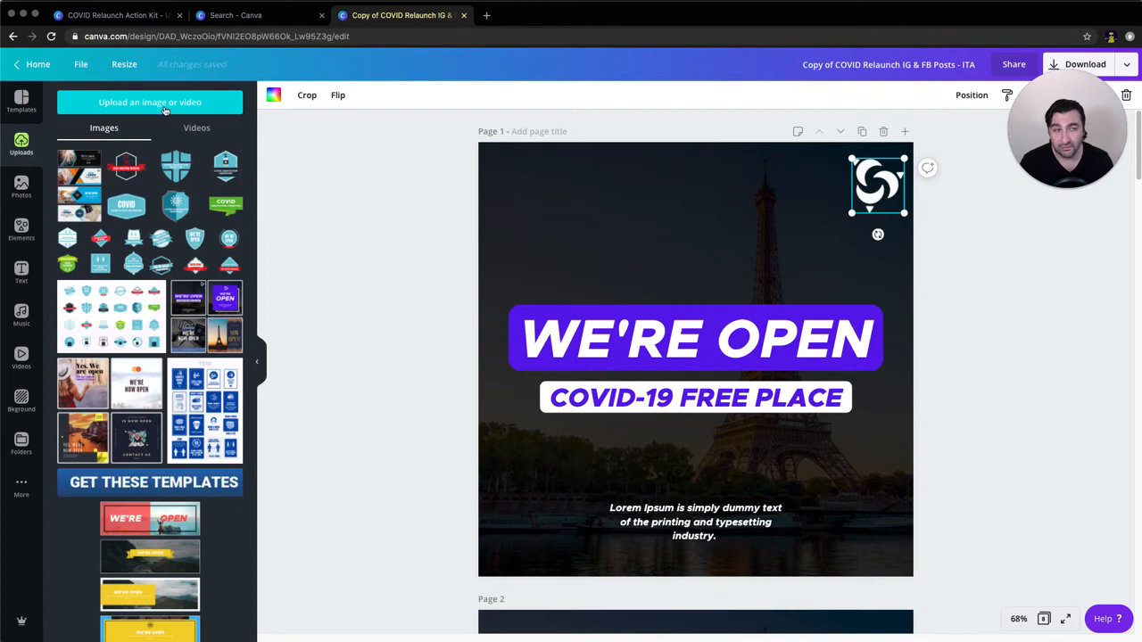
pyautogui.click(152, 105)
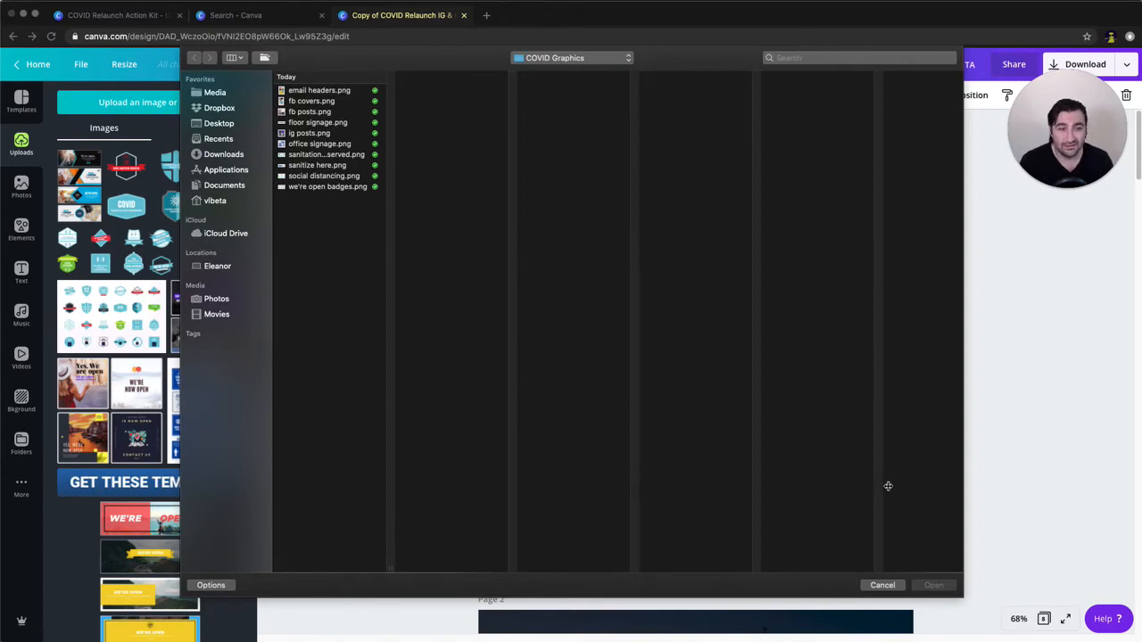
pyautogui.click(883, 586)
# - Try adding the uploaded tenerife.fun logo with the gold pin and white lettering to page 1, and delete it
pyautogui.scroll(-5, 147, 406)
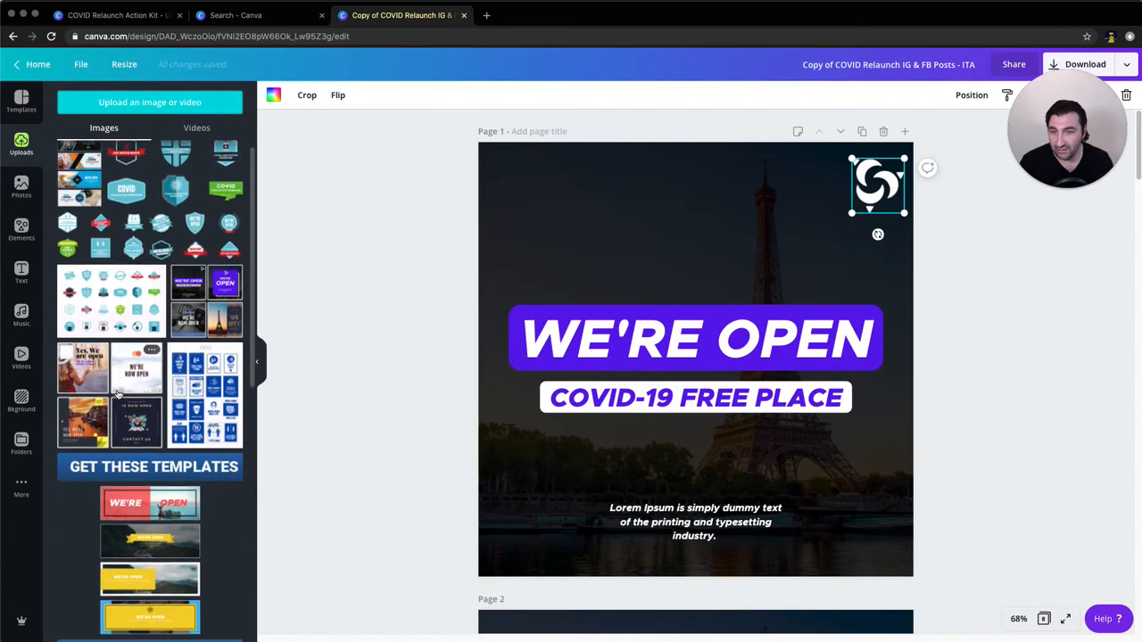
pyautogui.scroll(-15, 147, 406)
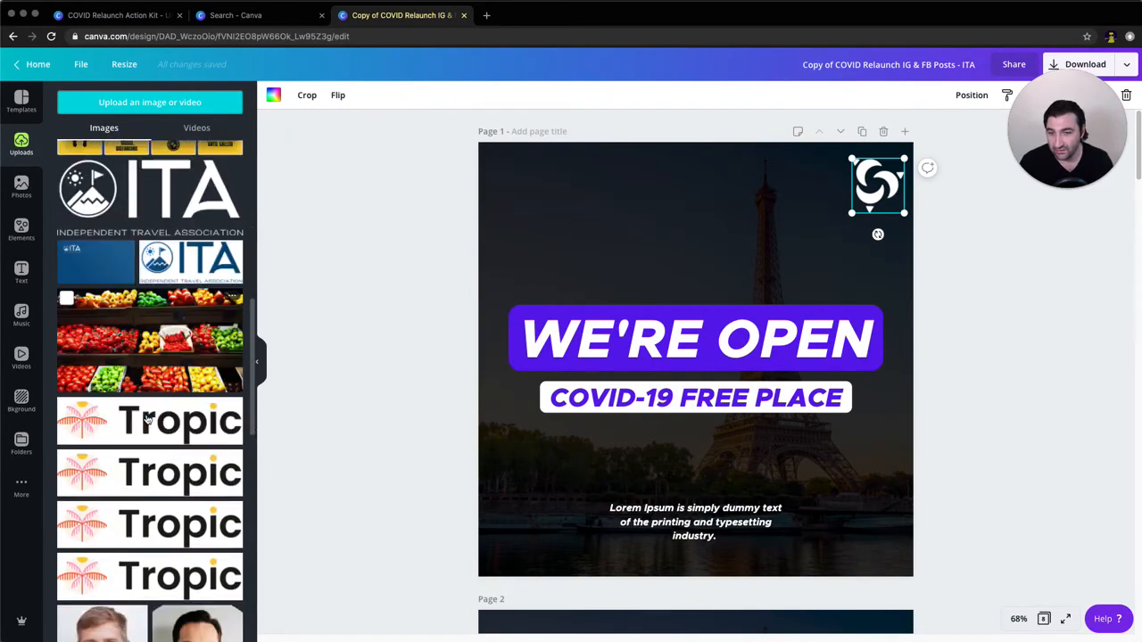
pyautogui.scroll(-6, 147, 419)
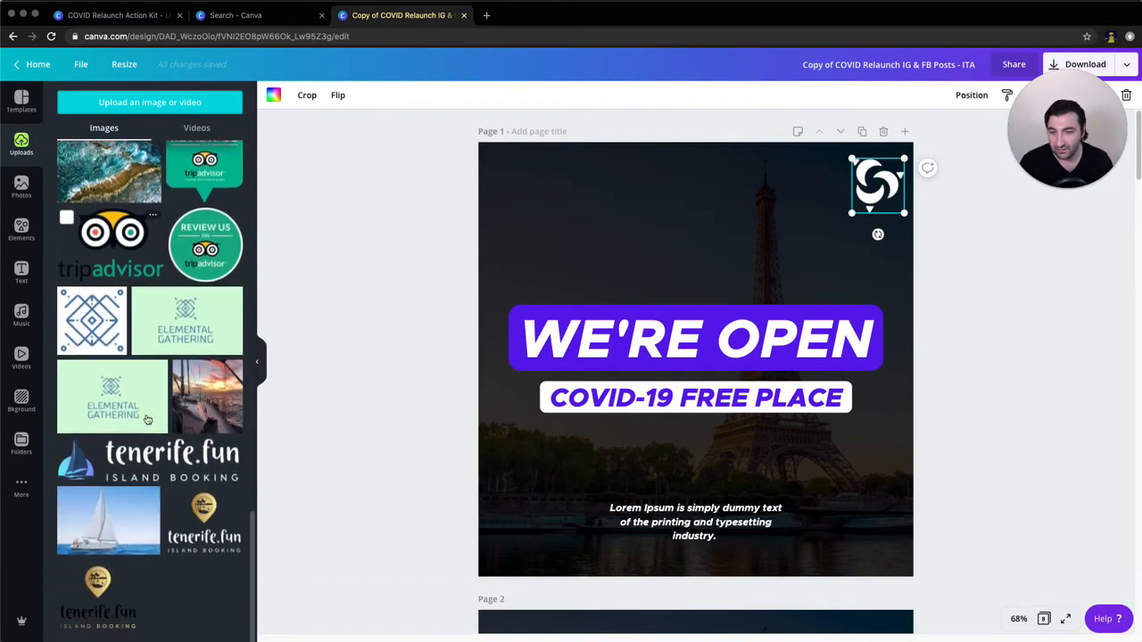
pyautogui.click(201, 532)
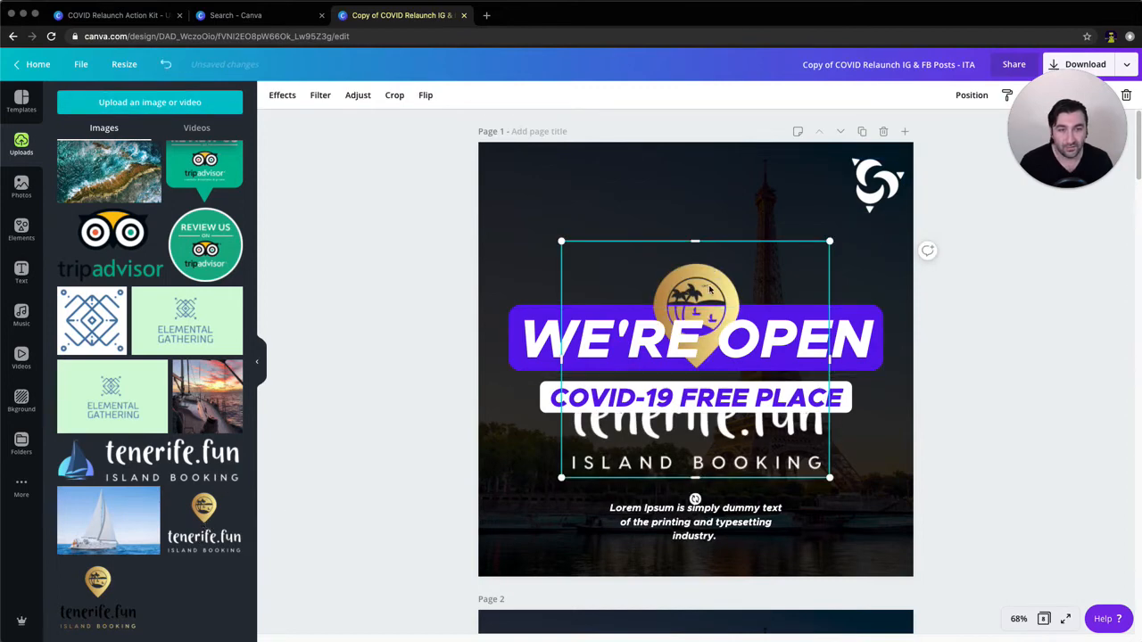
pyautogui.moveTo(715, 258); pyautogui.dragTo(715, 208)
pyautogui.press('Delete')
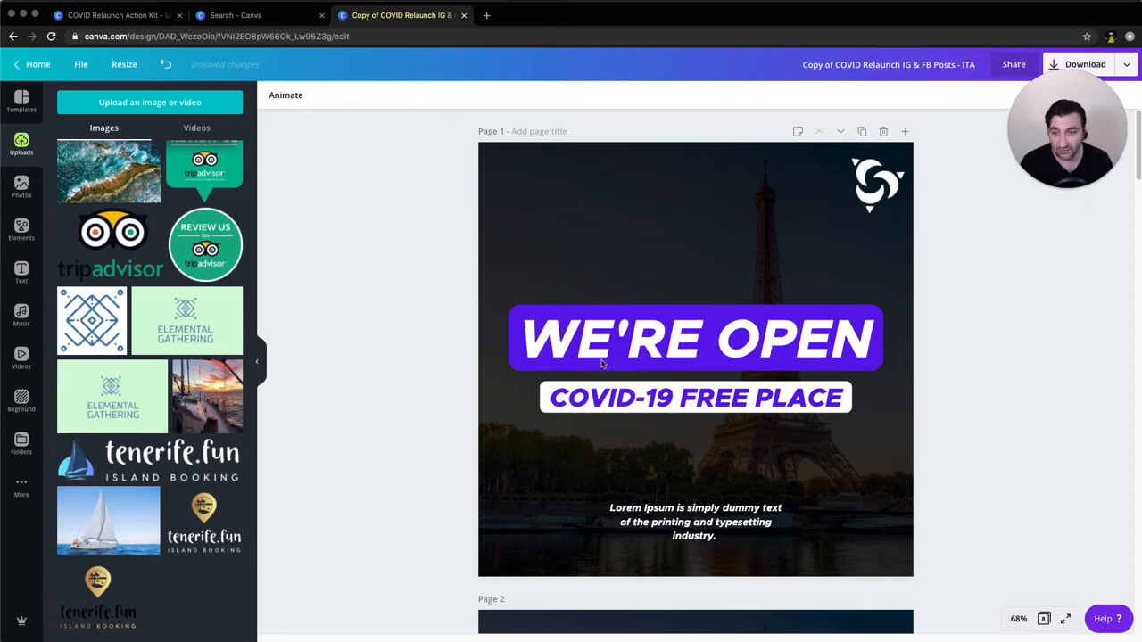
# - Place the gold-and-white tenerife.fun logo on page 1 and delete the white swirl logo from the page's upper right corner
pyautogui.moveTo(182, 515); pyautogui.dragTo(878, 187)
pyautogui.moveTo(898, 343); pyautogui.dragTo(549, 291)
pyautogui.click(878, 184)
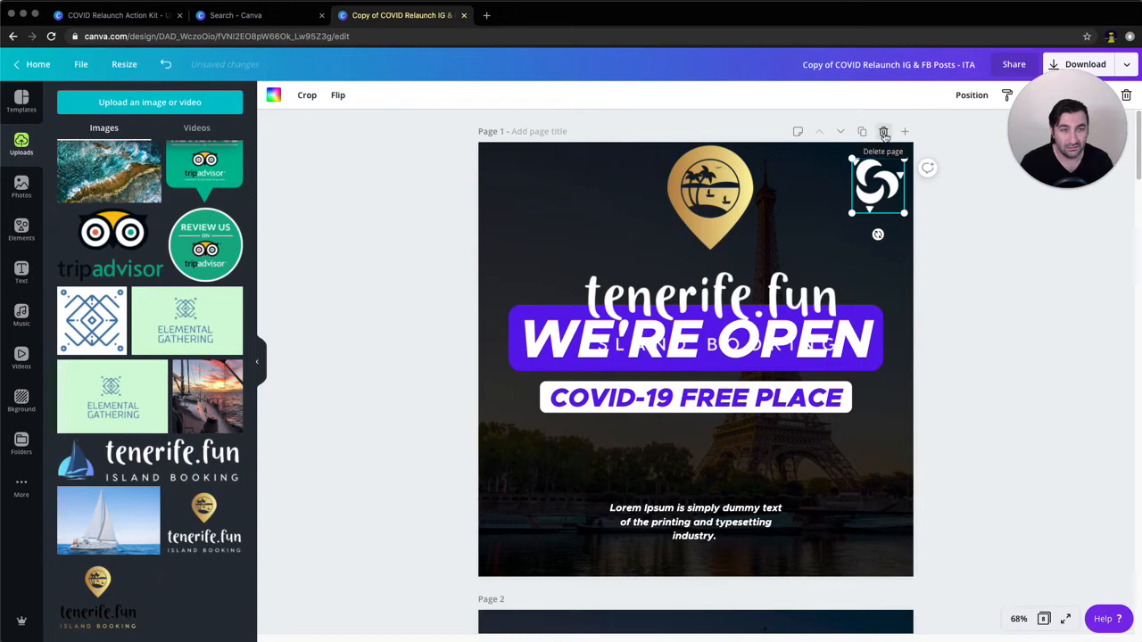
pyautogui.rightClick(883, 187)
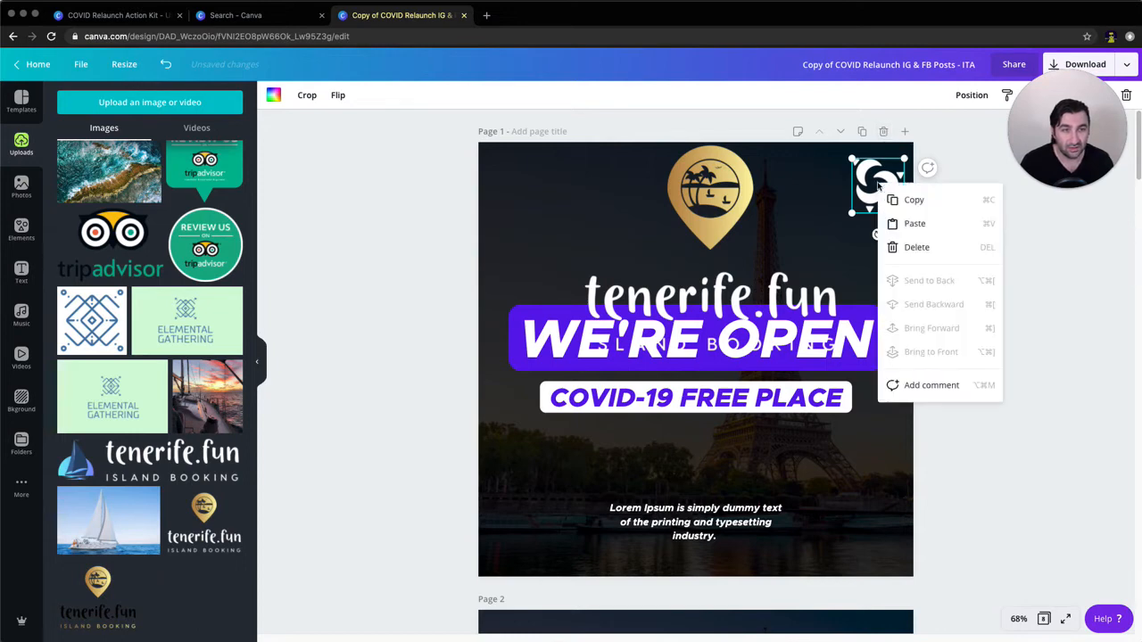
pyautogui.click(917, 248)
# - Shrink the tenerife.fun logo and centre it above the WE'RE OPEN heading on page 1
pyautogui.click(579, 354)
pyautogui.moveTo(578, 356); pyautogui.dragTo(743, 212)
pyautogui.moveTo(807, 164); pyautogui.dragTo(702, 225)
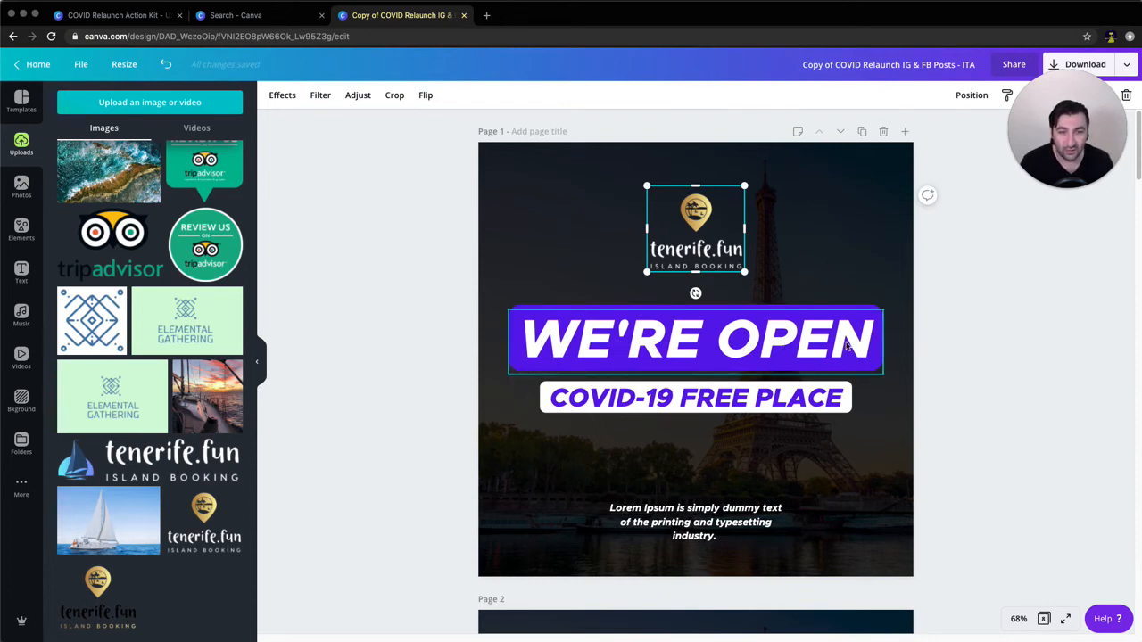
# - Replace "COVID-19 FREE" with "SAFE & CLEAN" in the subheading below WE'RE OPEN on page 1
pyautogui.click(660, 402)
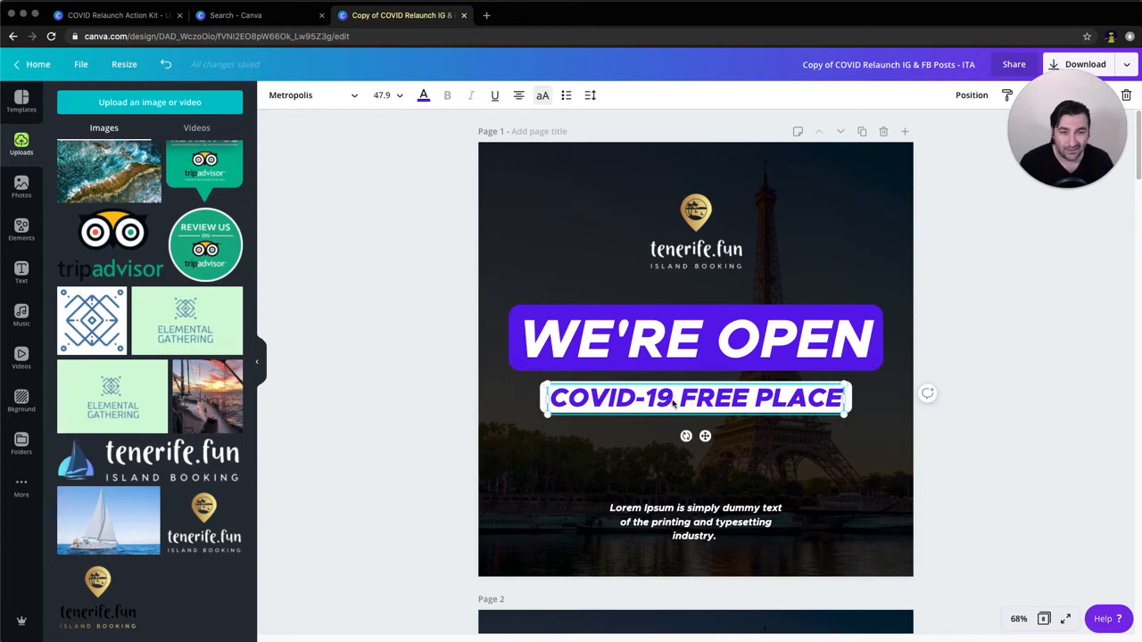
pyautogui.click(682, 400)
pyautogui.moveTo(754, 401); pyautogui.dragTo(554, 401)
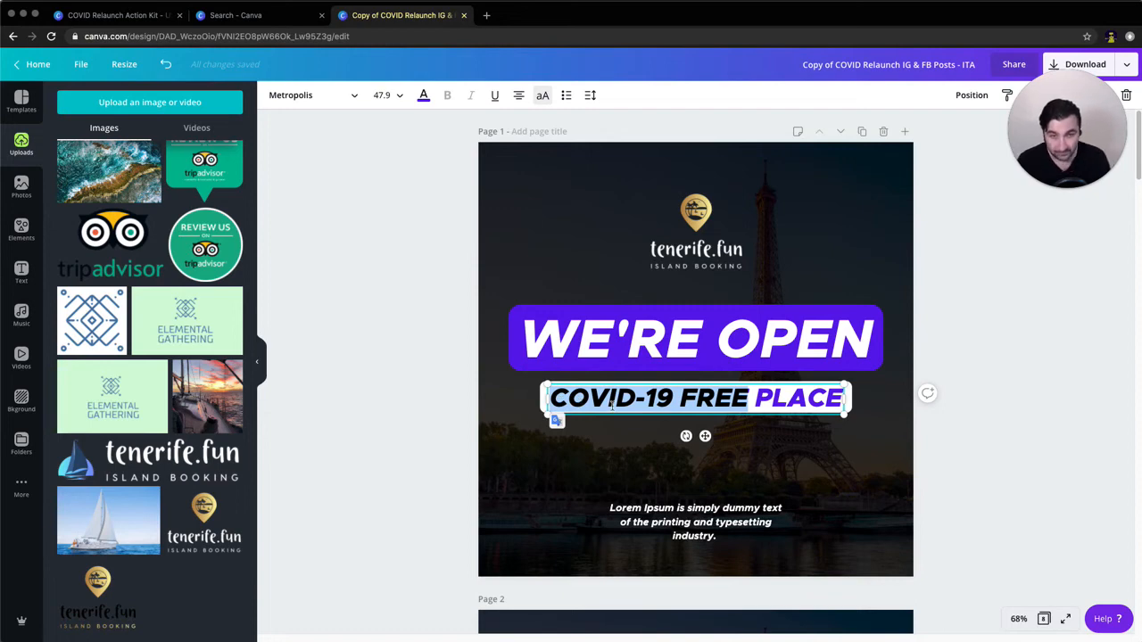
pyautogui.write('SAFE')
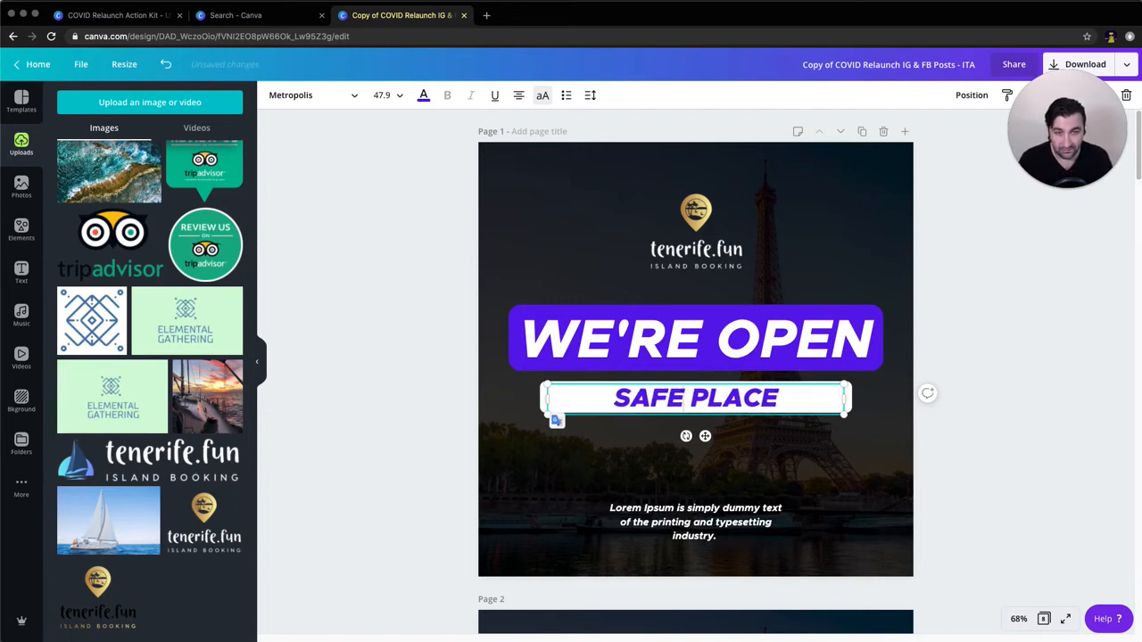
pyautogui.write(' & CLEAN')
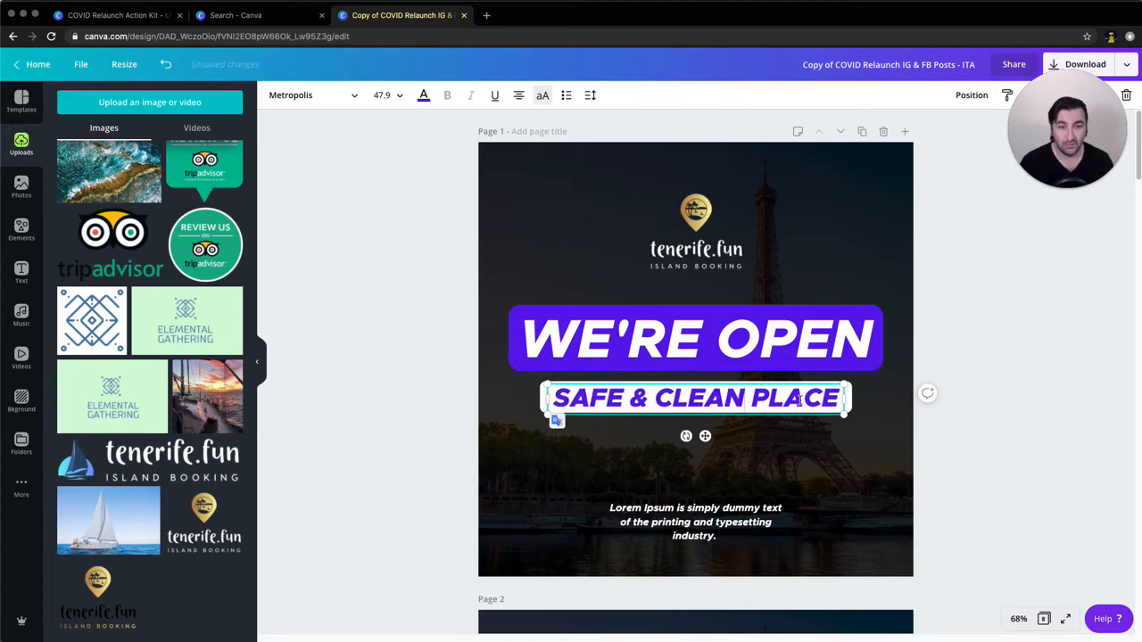
pyautogui.click(979, 479)
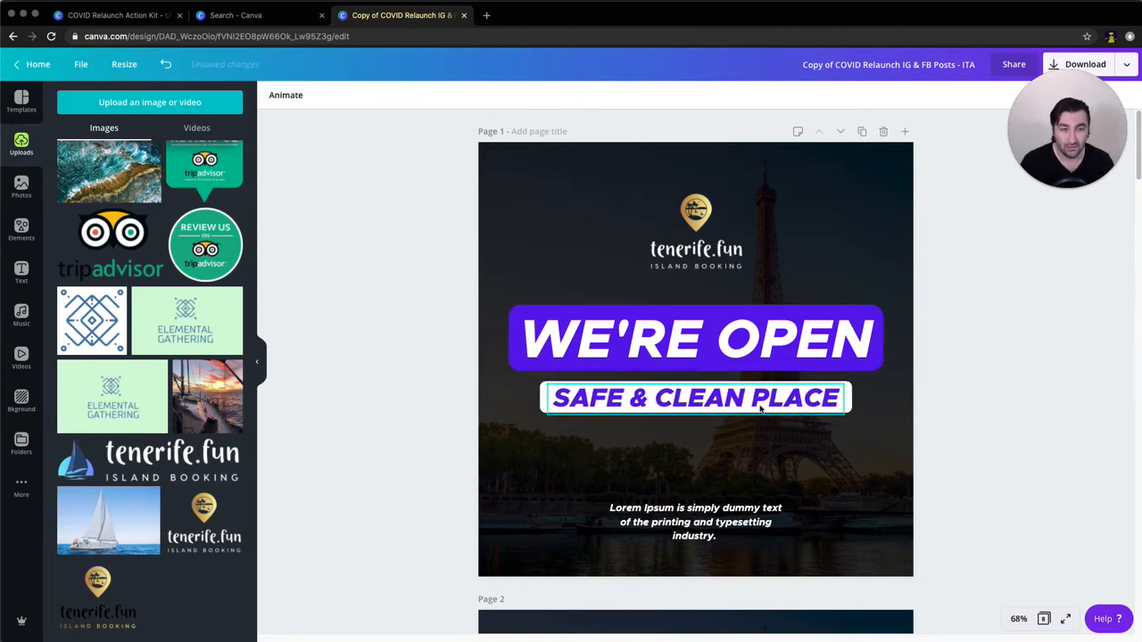
# - Change the word PLACE to TOURS in the page 1 subheading
pyautogui.click(788, 400)
pyautogui.doubleClick(799, 401)
pyautogui.write('TOURS')
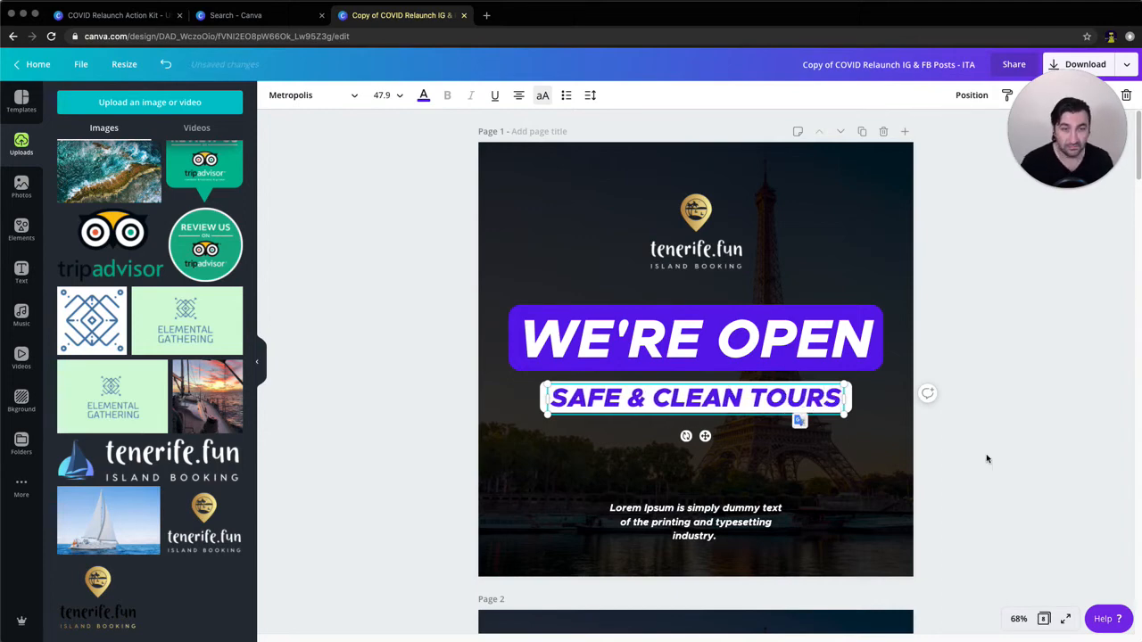
pyautogui.click(1074, 461)
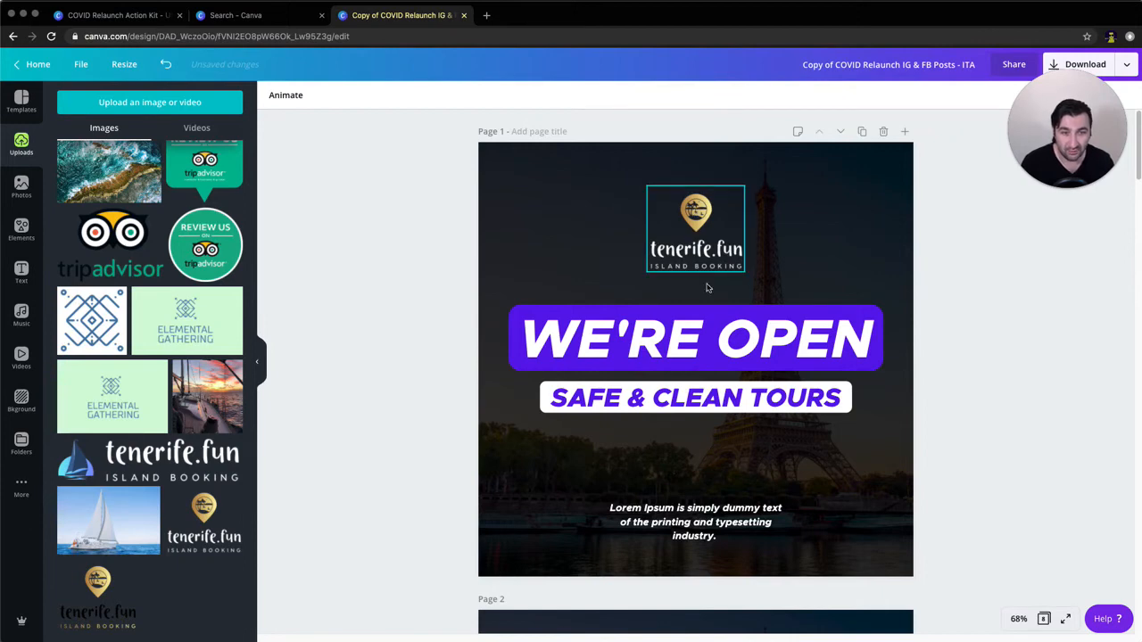
# - Recolour the purple box behind the WE'RE OPEN heading orange, shifting the heading text aside to reach the box and returning it
pyautogui.click(723, 311)
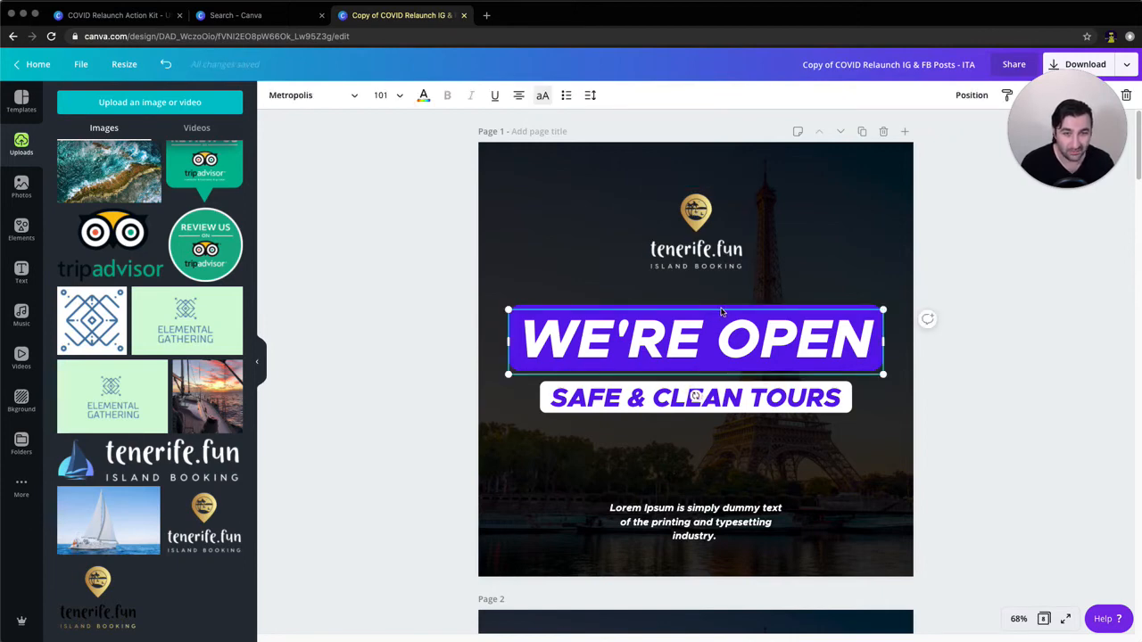
pyautogui.click(848, 402)
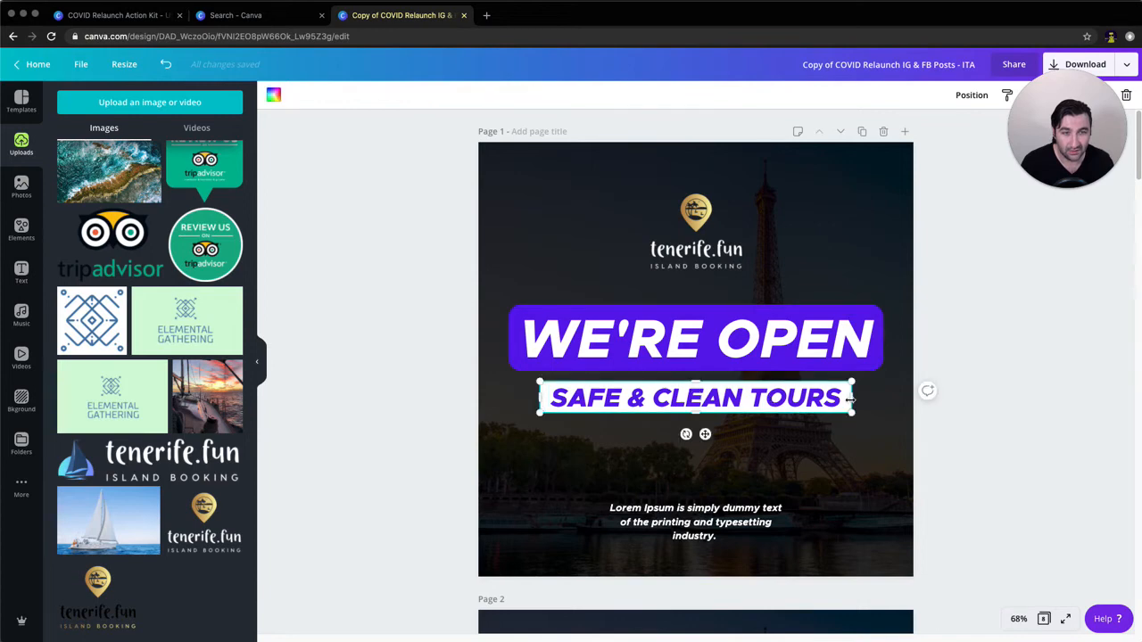
pyautogui.click(872, 310)
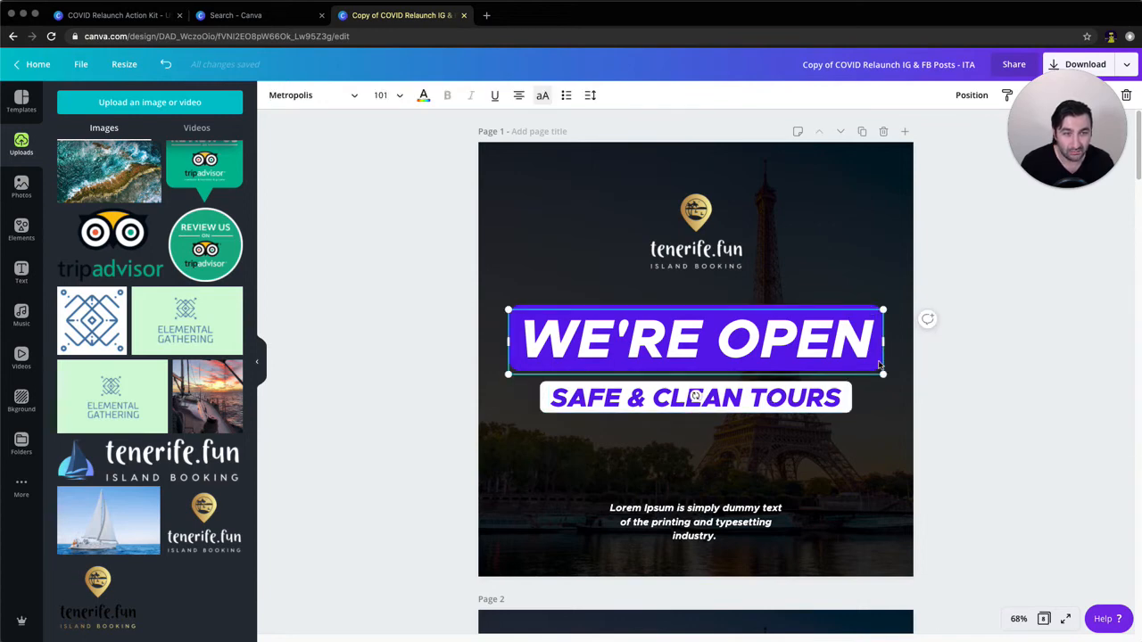
pyautogui.moveTo(782, 354); pyautogui.dragTo(782, 363)
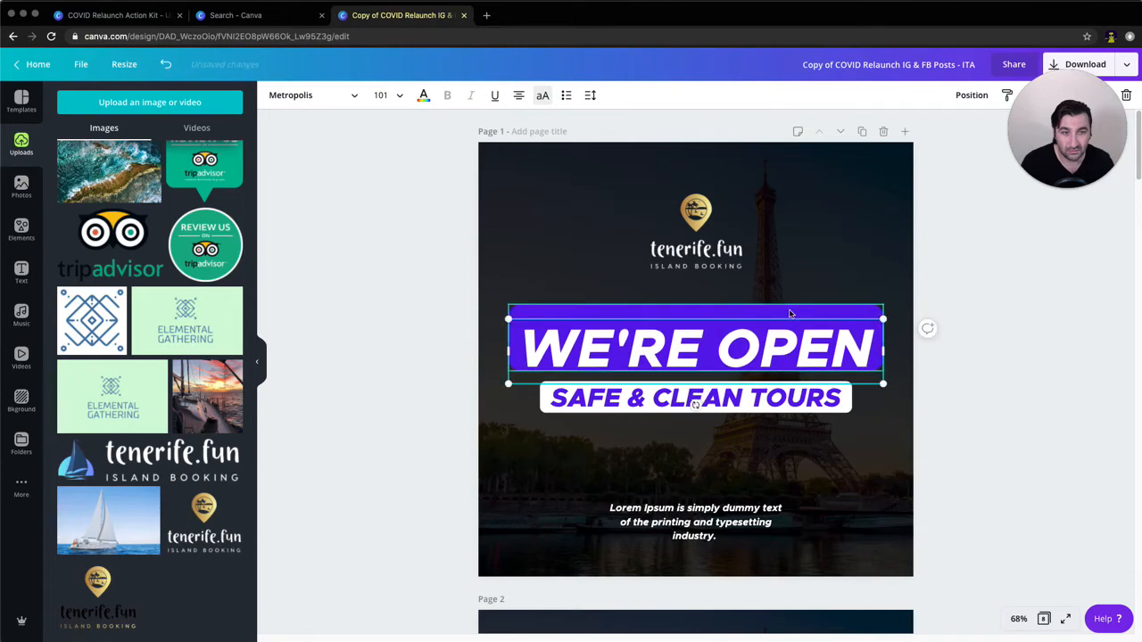
pyautogui.click(784, 312)
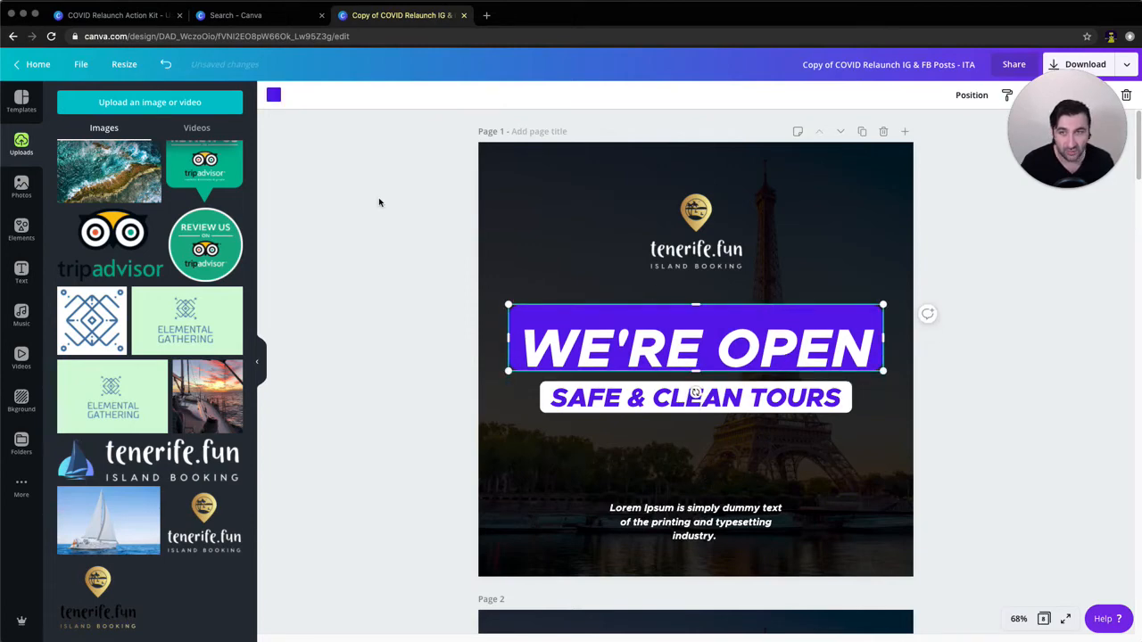
pyautogui.click(273, 94)
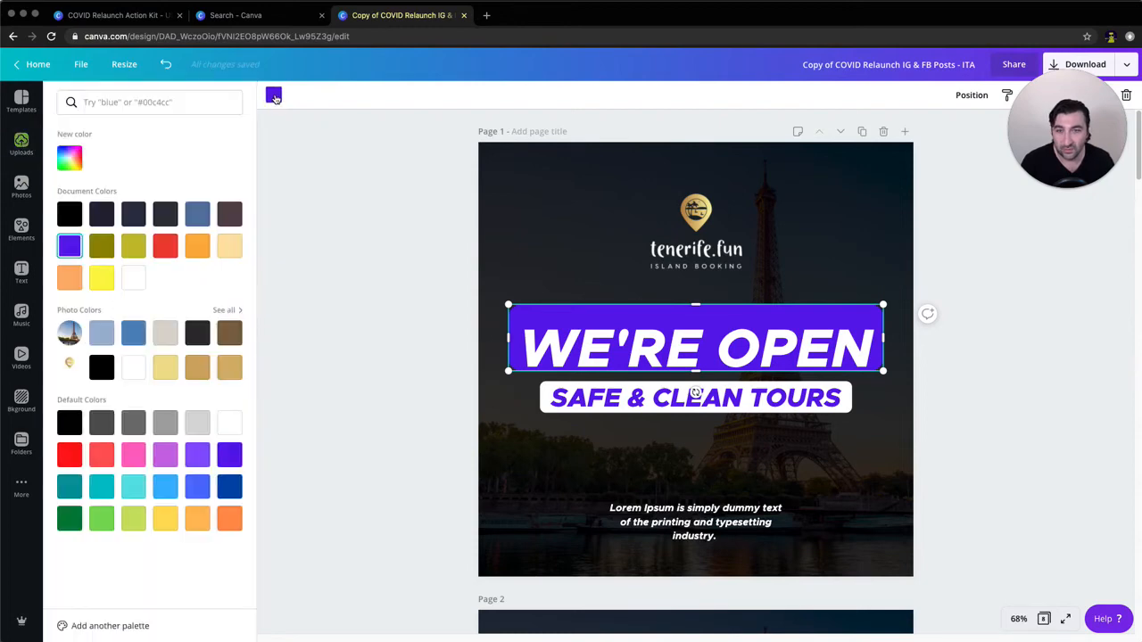
pyautogui.click(197, 249)
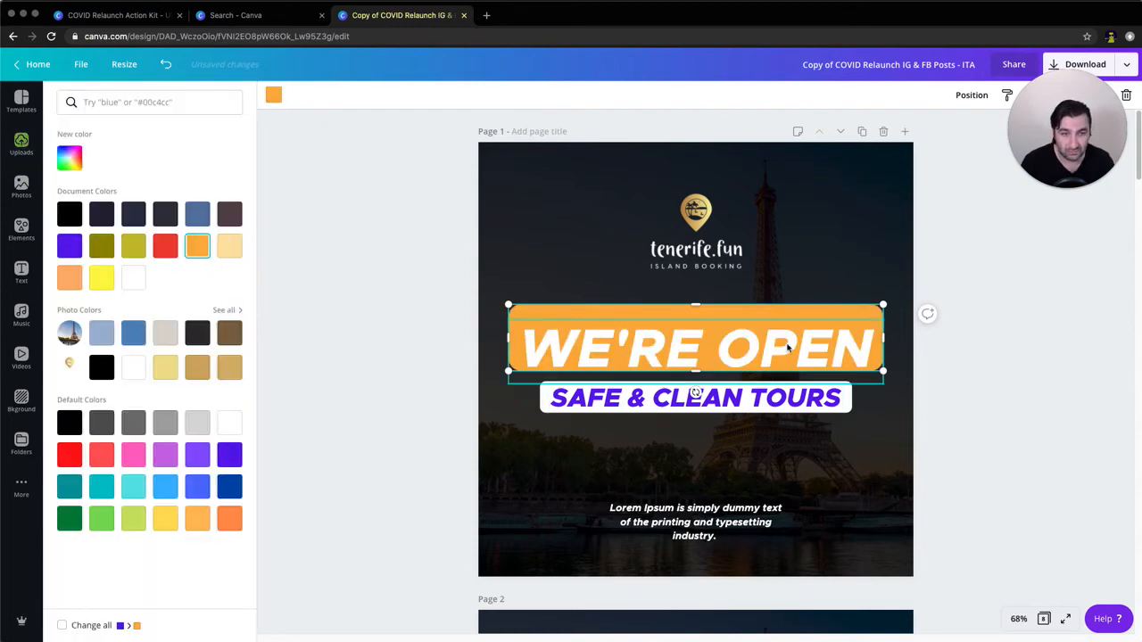
pyautogui.click(787, 347)
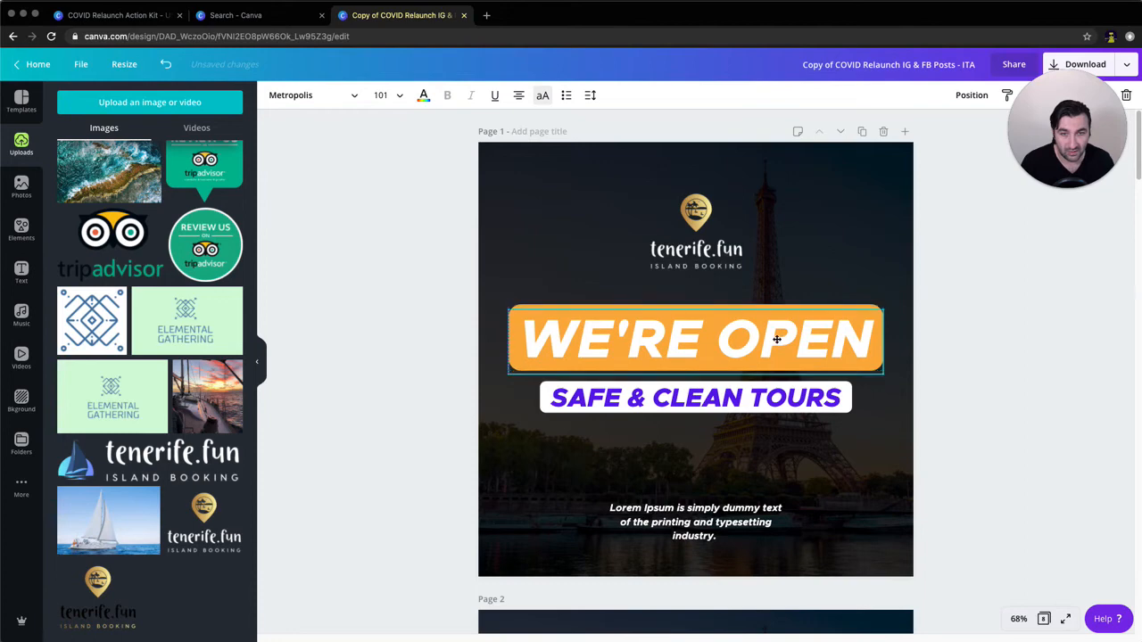
pyautogui.click(927, 321)
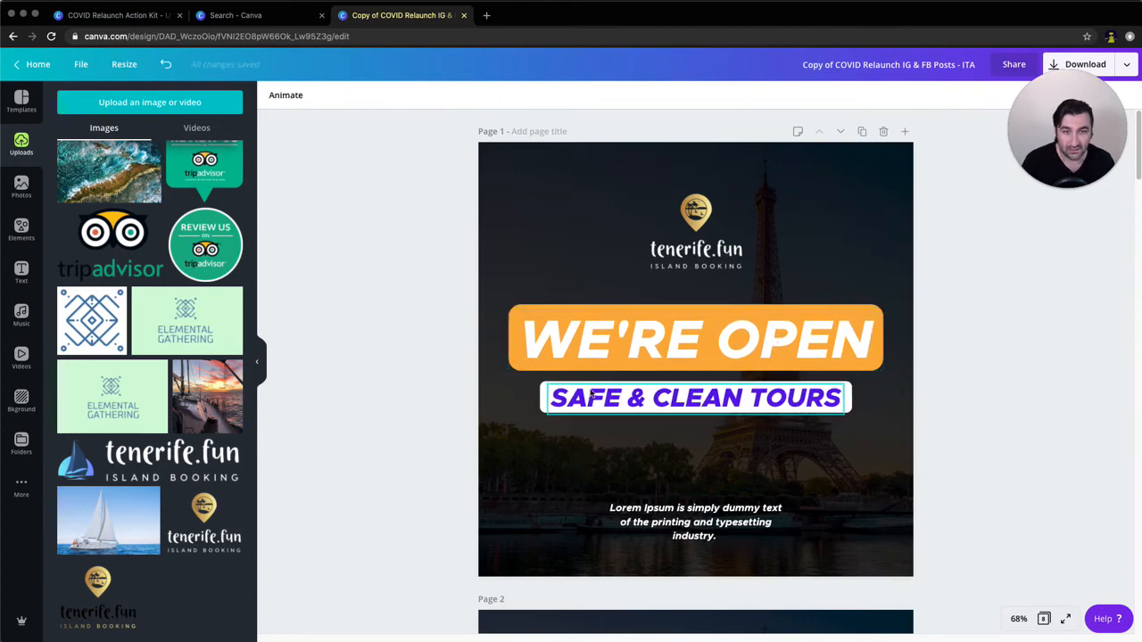
# - Recolour the SAFE & CLEAN TOURS text with the dark navy from the document colours
pyautogui.click(621, 407)
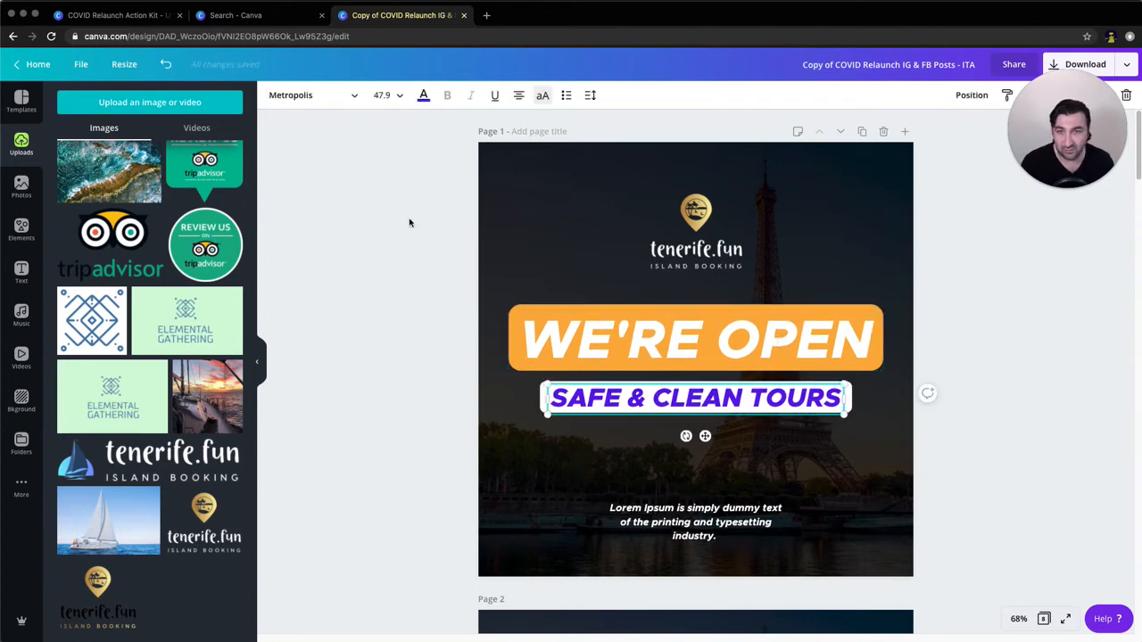
pyautogui.click(423, 95)
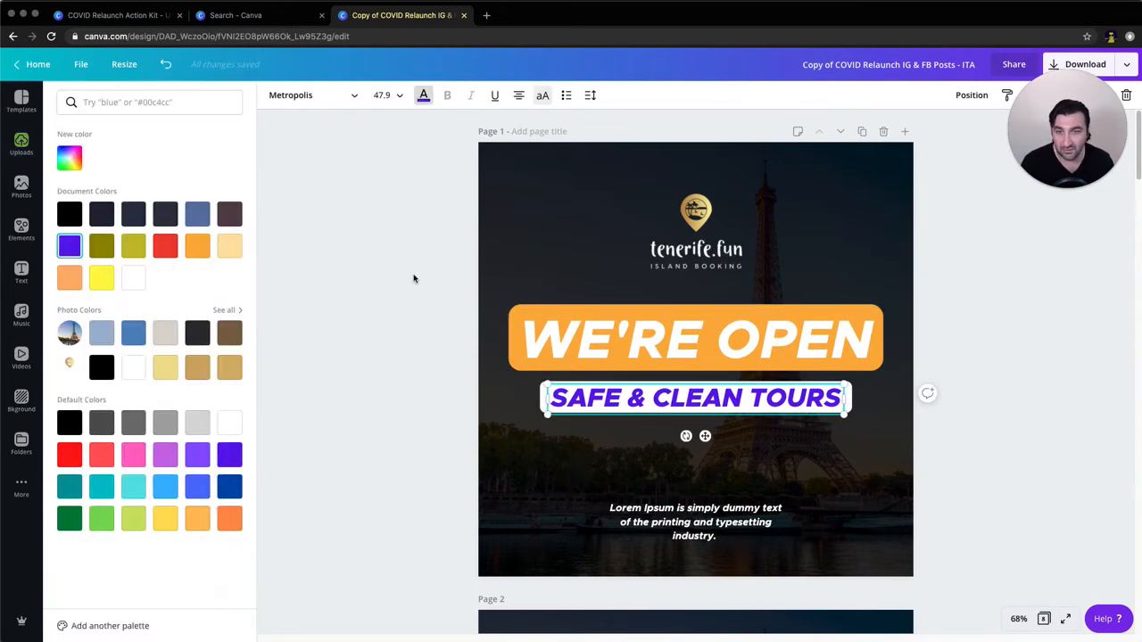
pyautogui.click(102, 222)
pyautogui.click(413, 435)
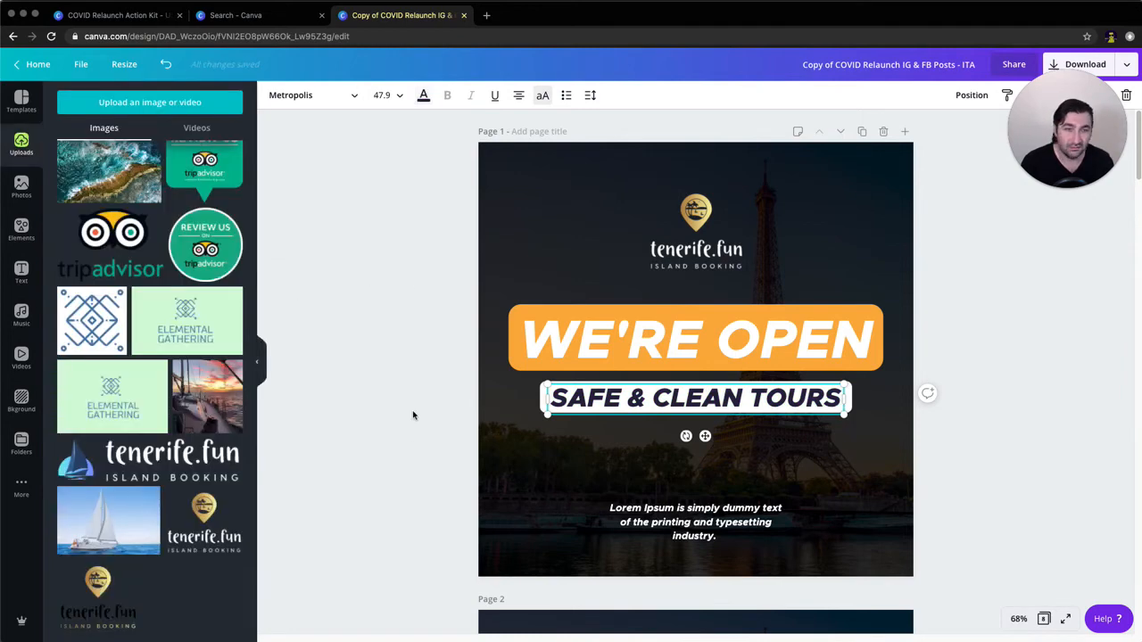
pyautogui.click(407, 416)
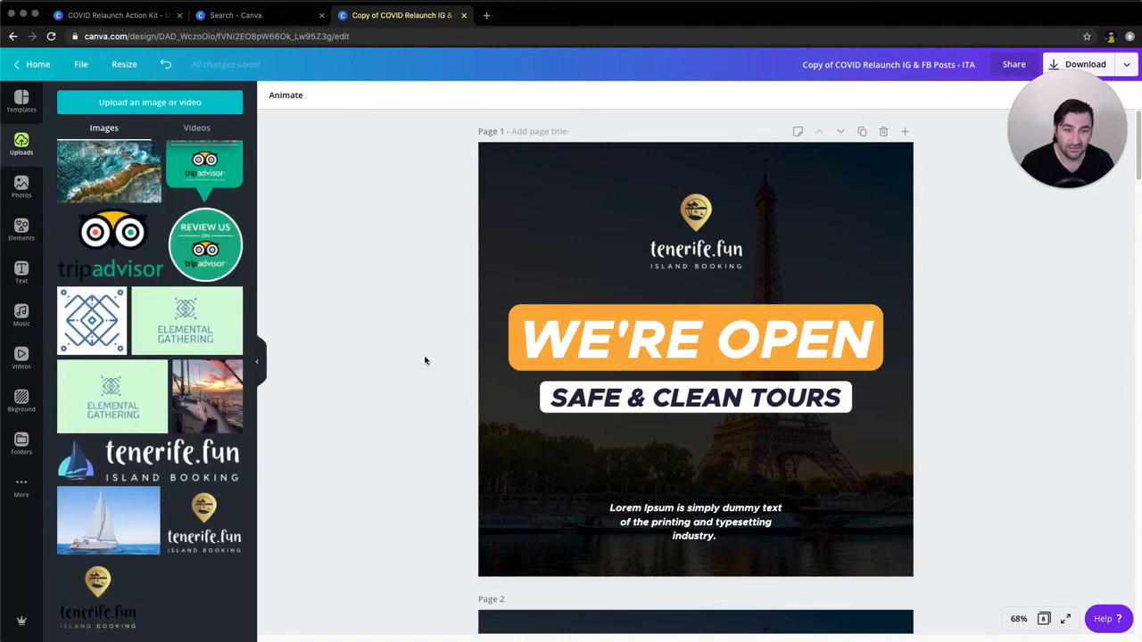
# - Replace the Lorem Ipsum placeholder near the bottom of page 1 with "Now offering private tours for local travelers"
pyautogui.click(697, 525)
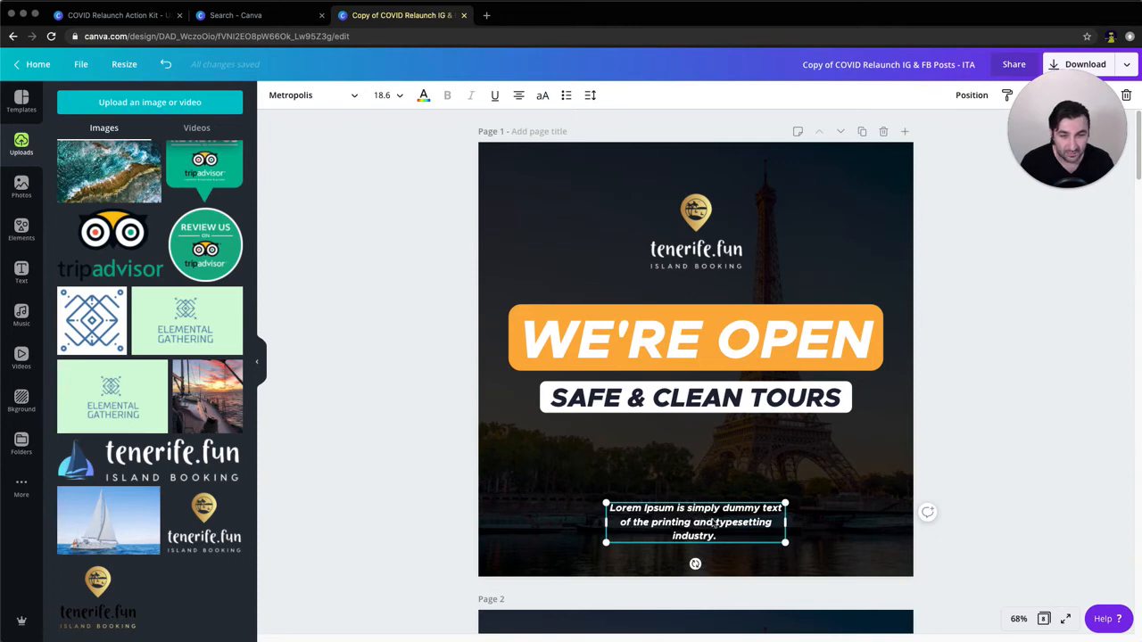
pyautogui.click(692, 515)
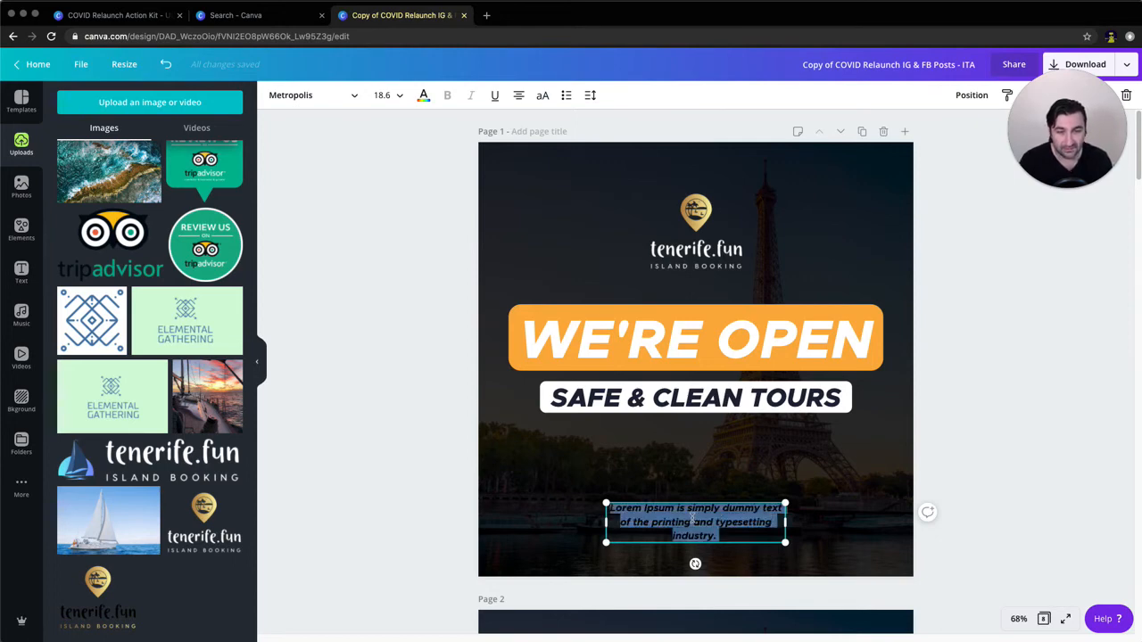
pyautogui.write('Now offer')
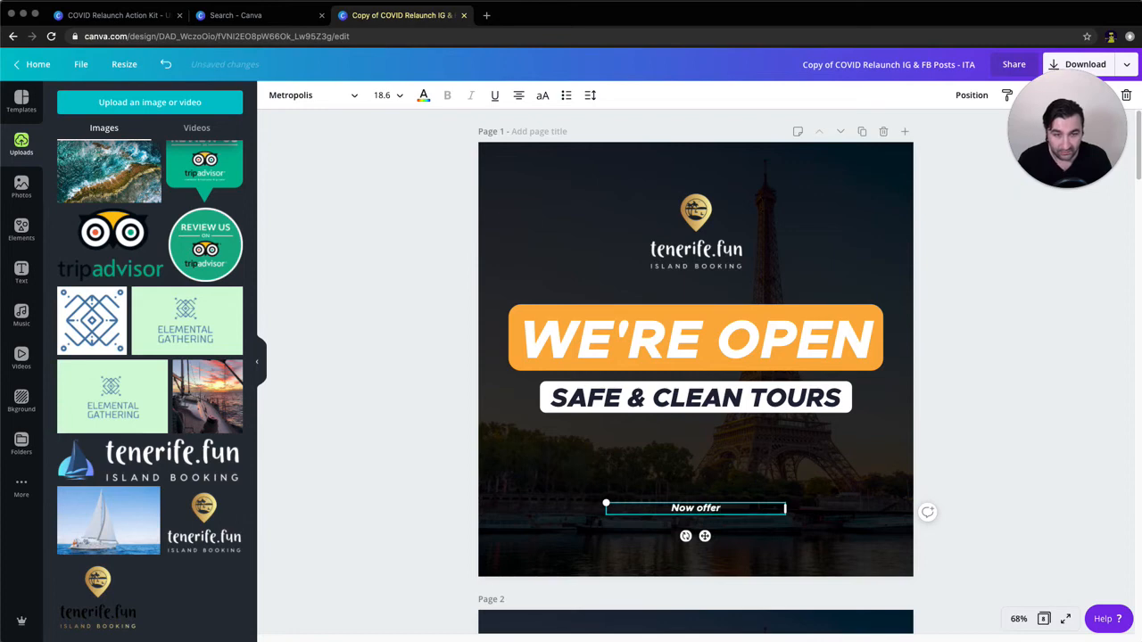
pyautogui.write('ing tin')
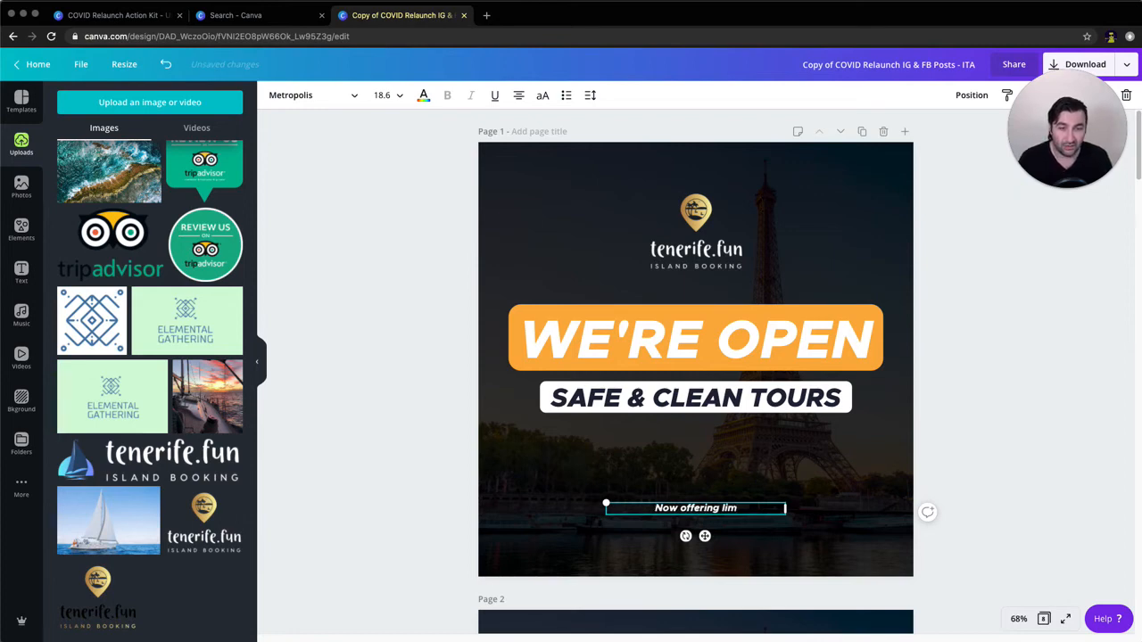
pyautogui.press('BackSpace')
pyautogui.press('BackSpace')
pyautogui.press('BackSpace')
pyautogui.write('private to')
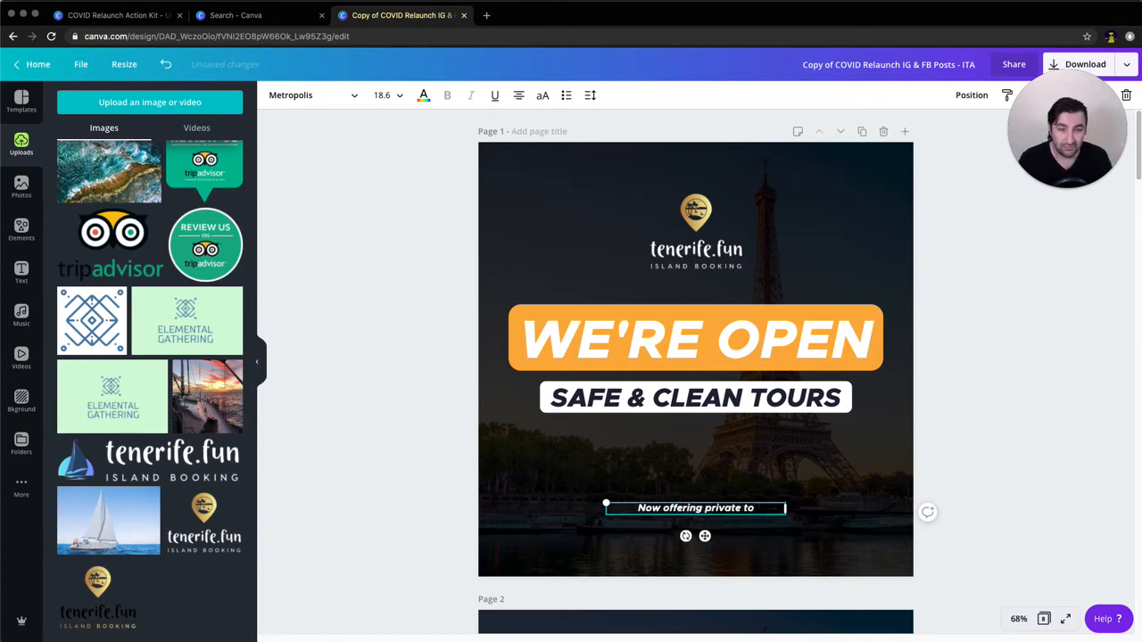
pyautogui.write('urs for local travelers')
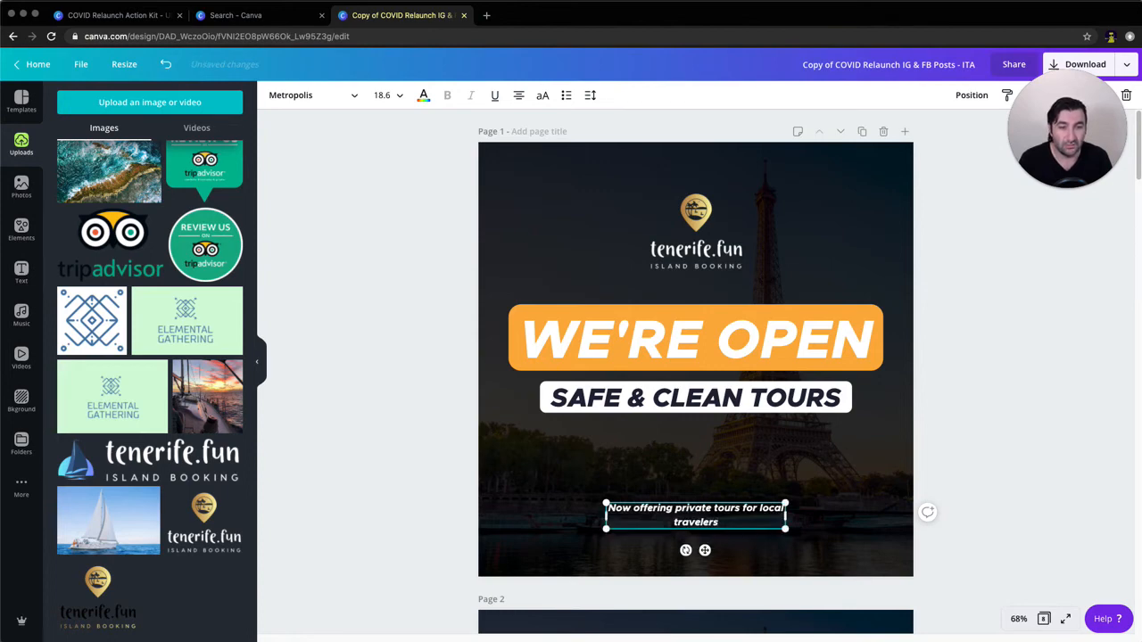
pyautogui.click(1006, 470)
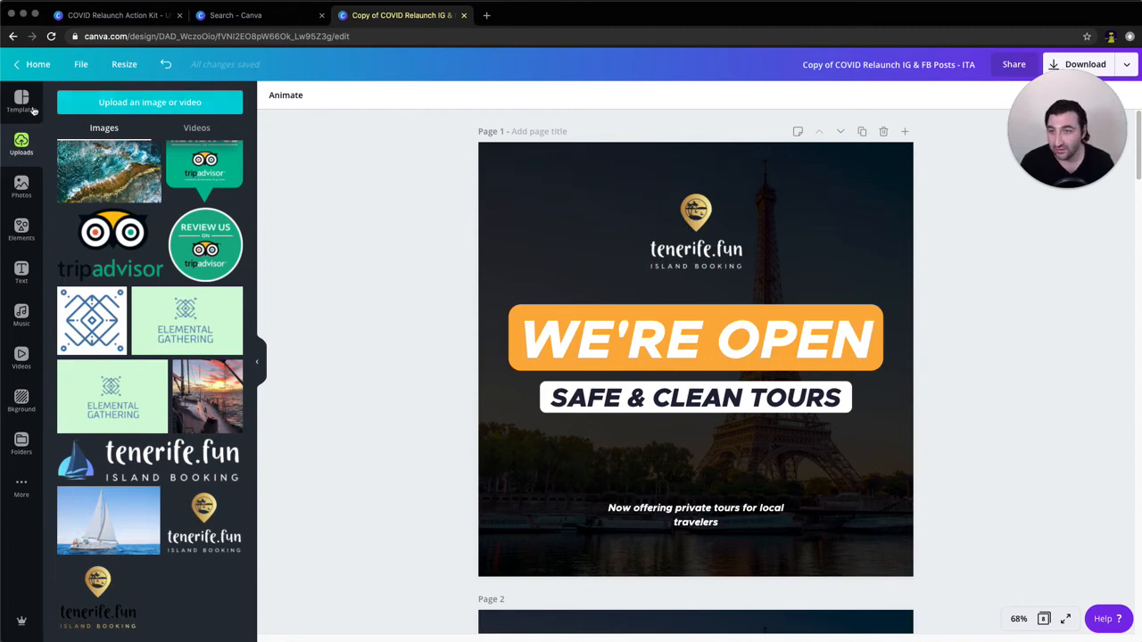
# - Search the stock photos for "whale watching" and replace page 1's Eiffel Tower background with the first breaching whale photo
pyautogui.click(21, 190)
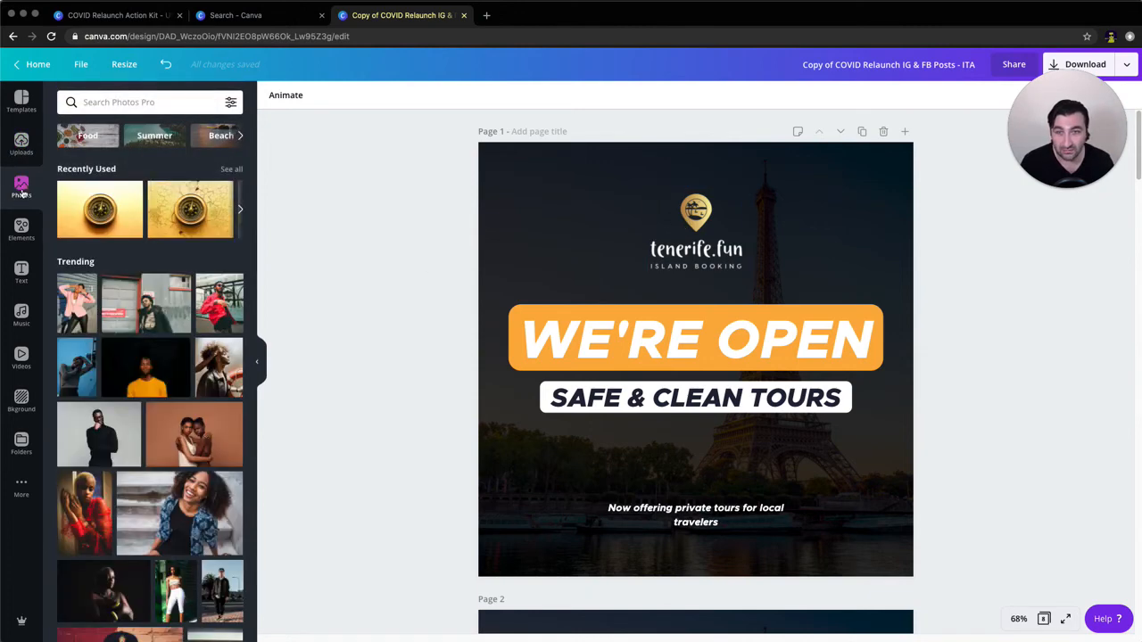
pyautogui.click(126, 102)
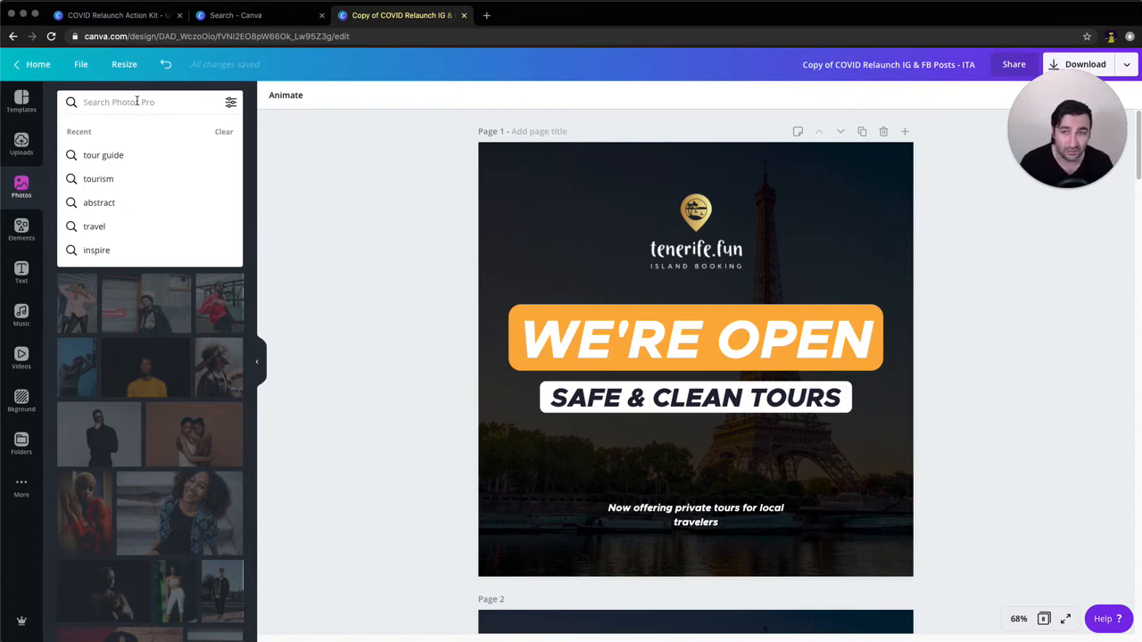
pyautogui.write('whale watching')
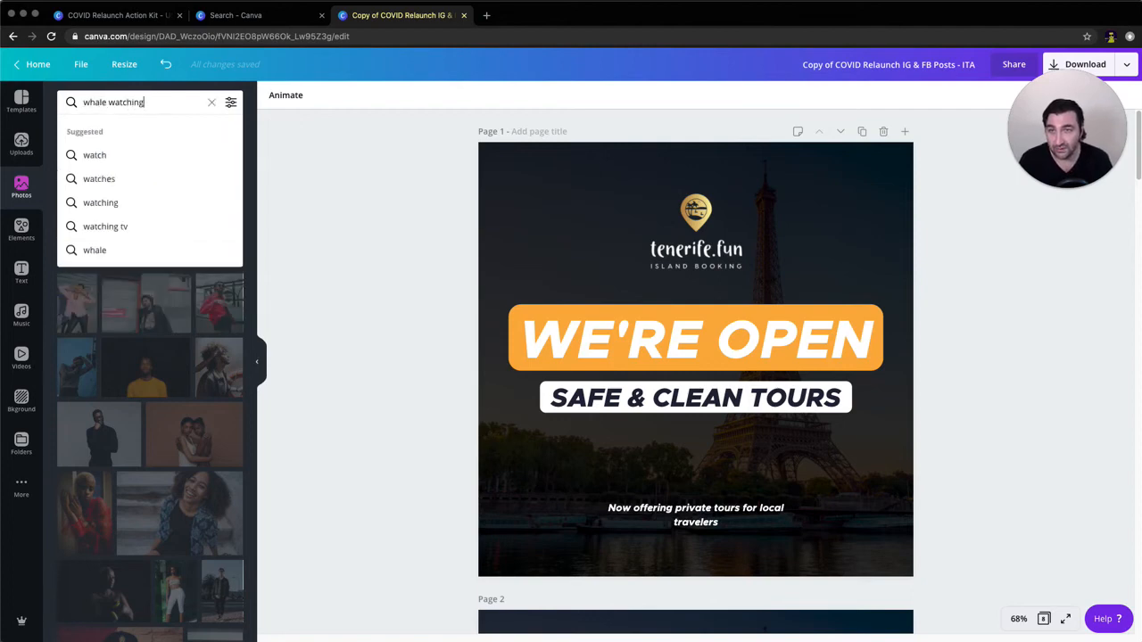
pyautogui.press('Return')
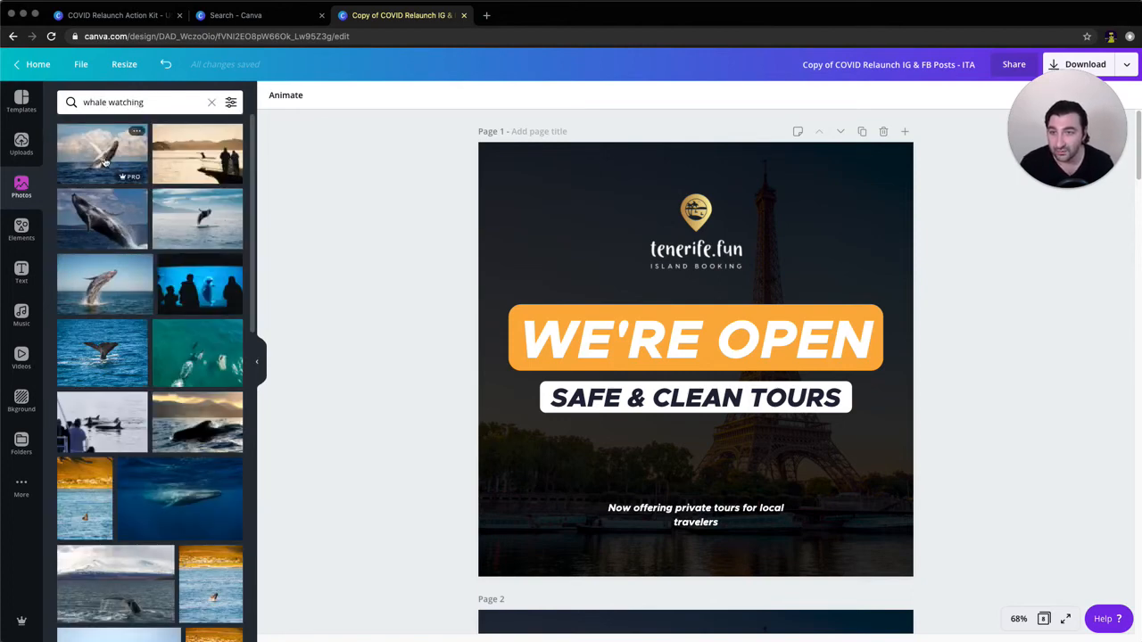
pyautogui.moveTo(129, 181)
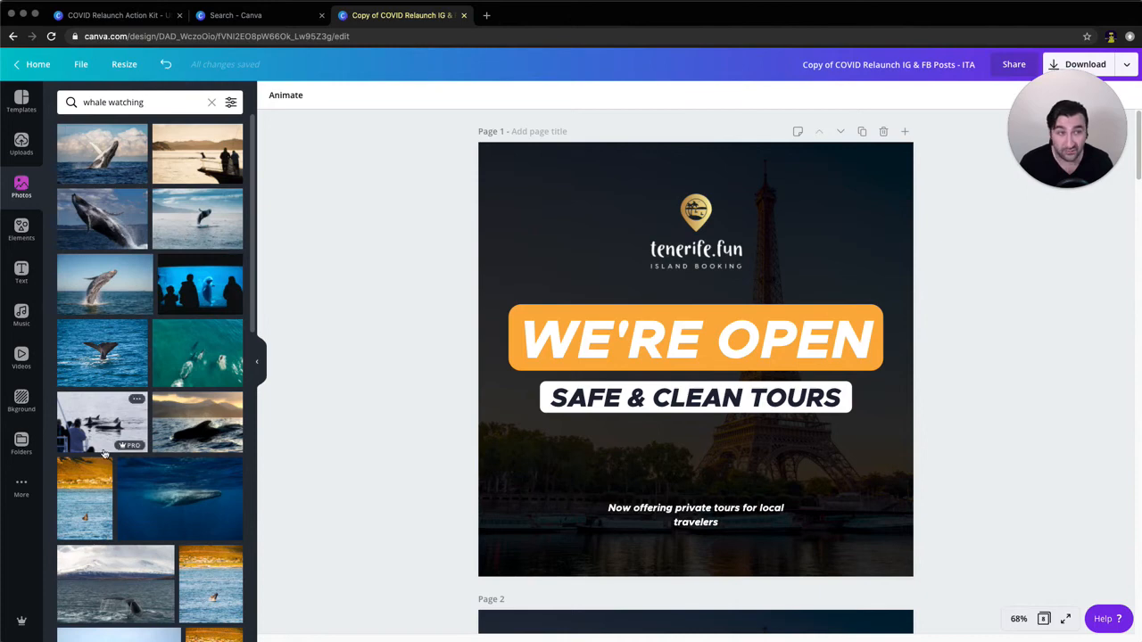
pyautogui.moveTo(138, 173); pyautogui.dragTo(511, 184)
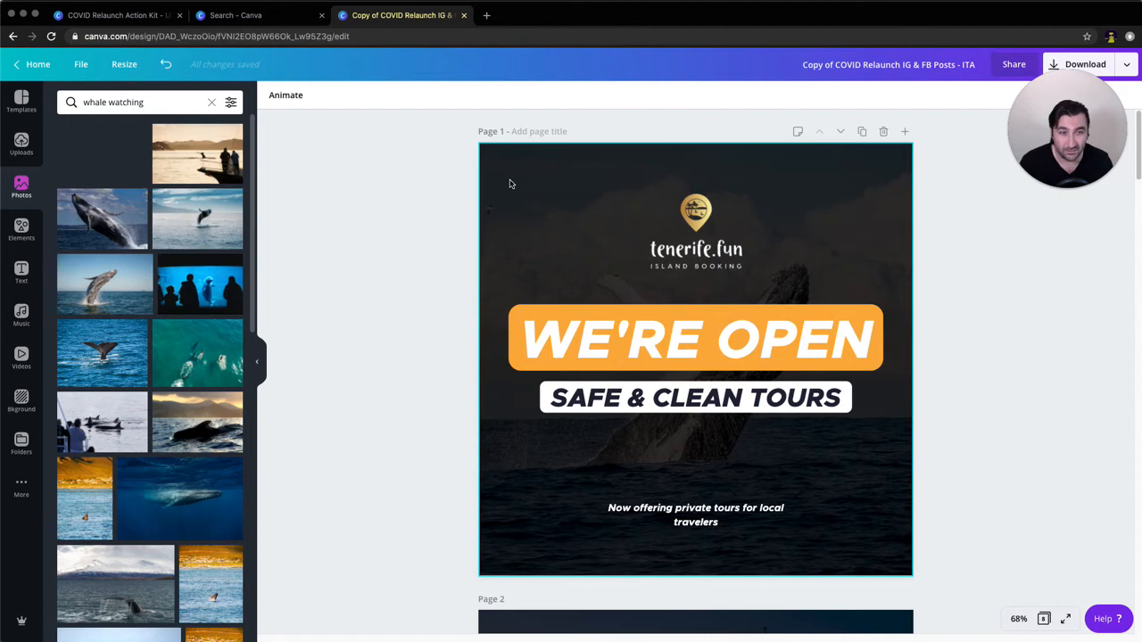
pyautogui.moveTo(510, 184); pyautogui.dragTo(511, 184)
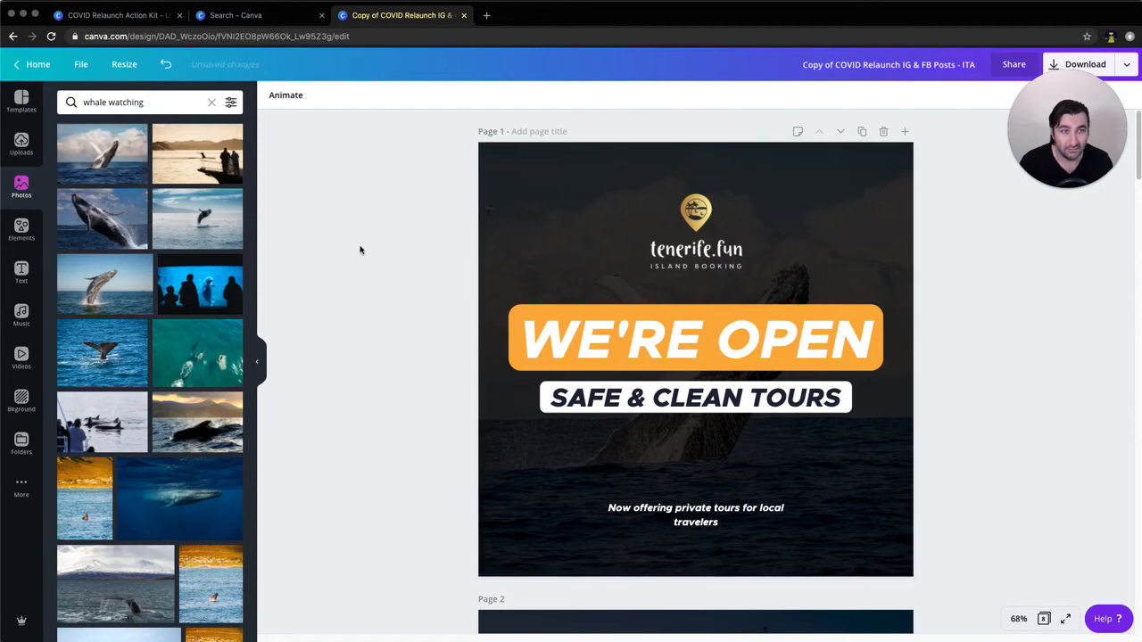
pyautogui.click(839, 547)
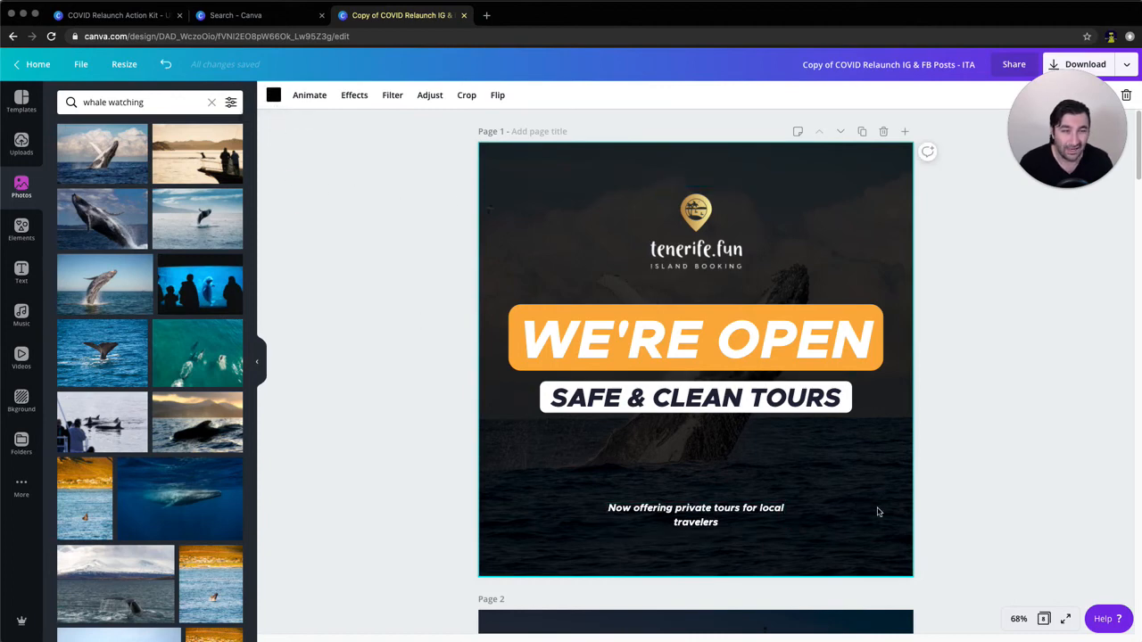
# - Set the transparency of page 1's whale background photo to 45
pyautogui.moveTo(1064, 144); pyautogui.dragTo(1063, 197)
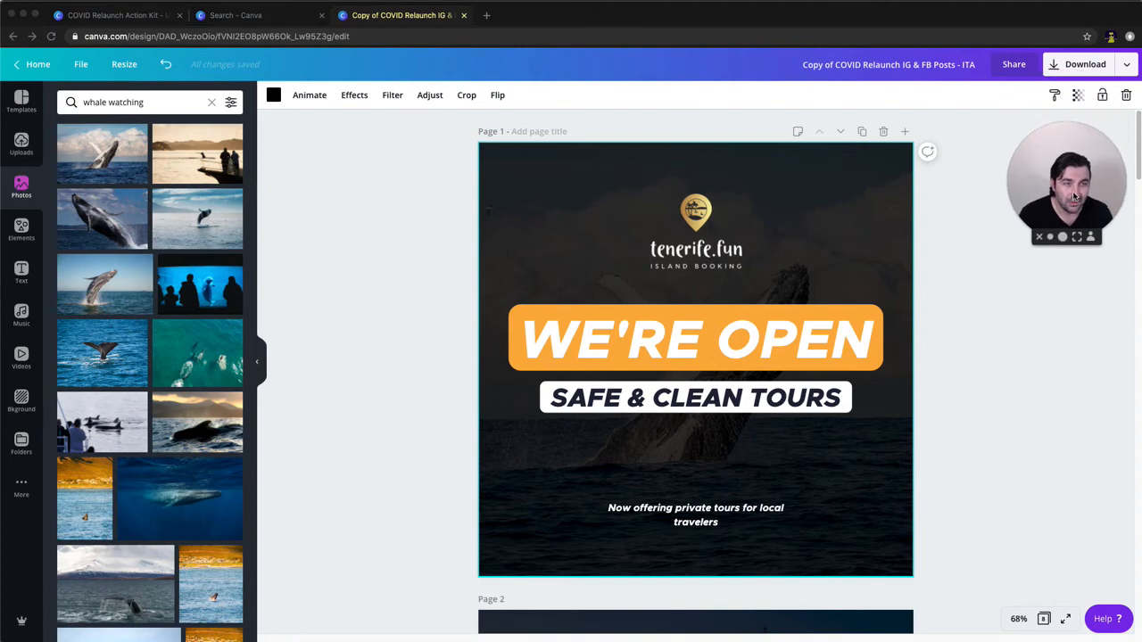
pyautogui.click(884, 202)
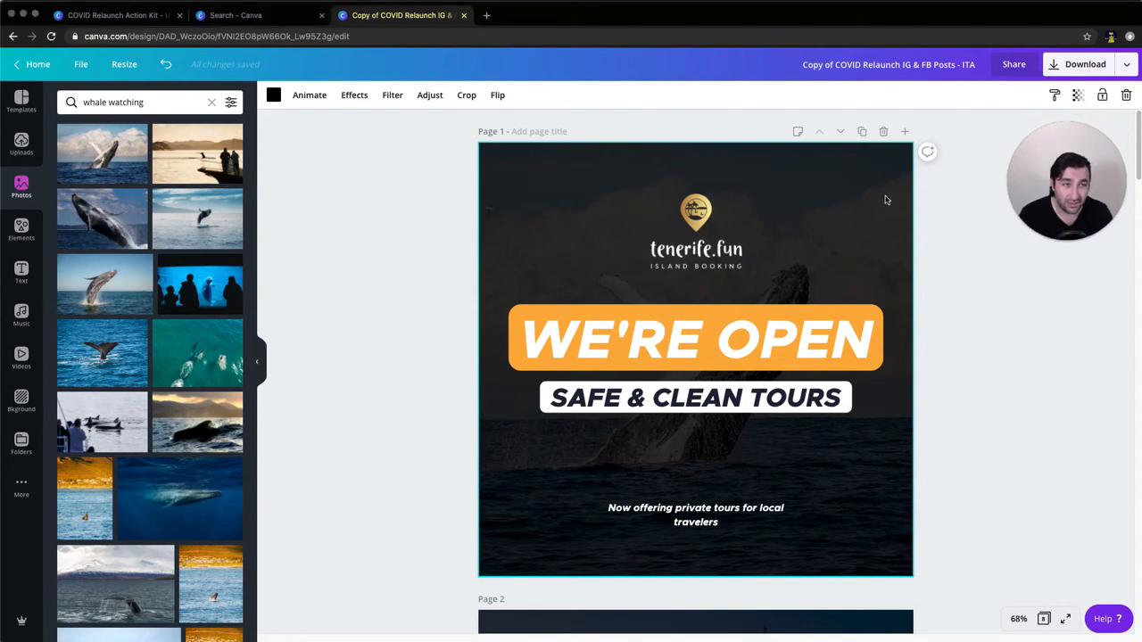
pyautogui.click(1080, 100)
pyautogui.click(1079, 98)
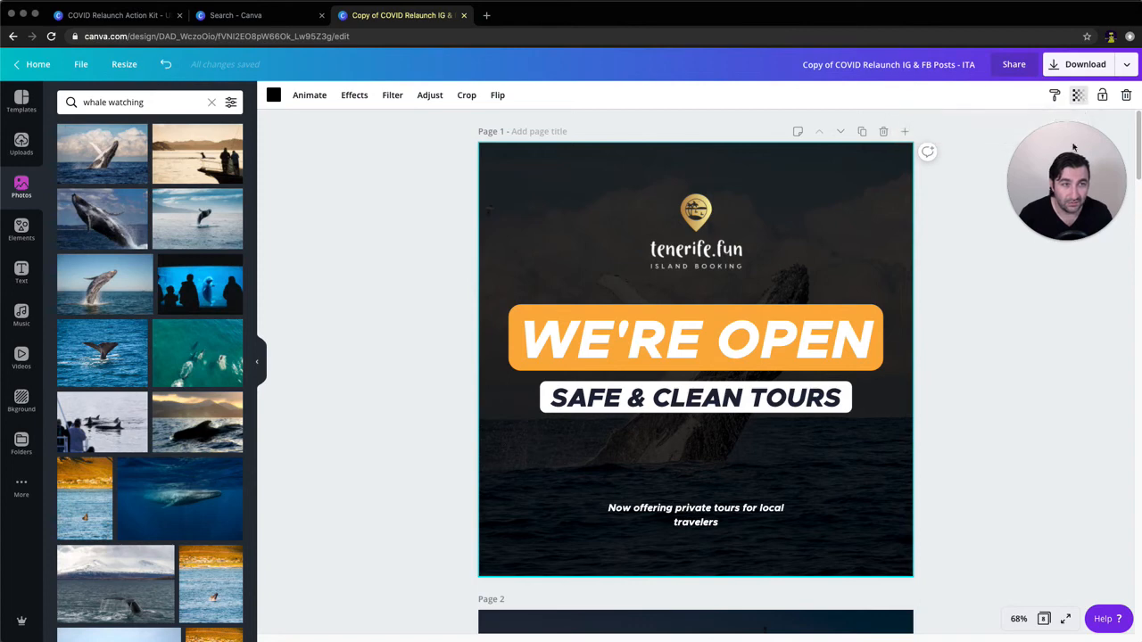
pyautogui.moveTo(1073, 148); pyautogui.dragTo(1072, 186)
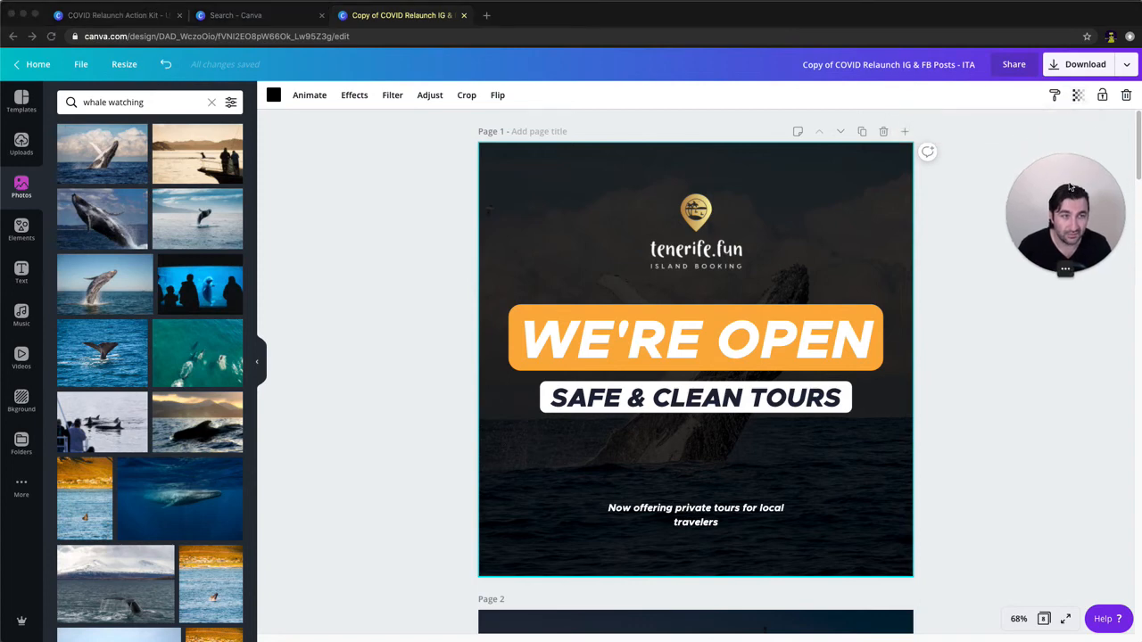
pyautogui.click(1078, 96)
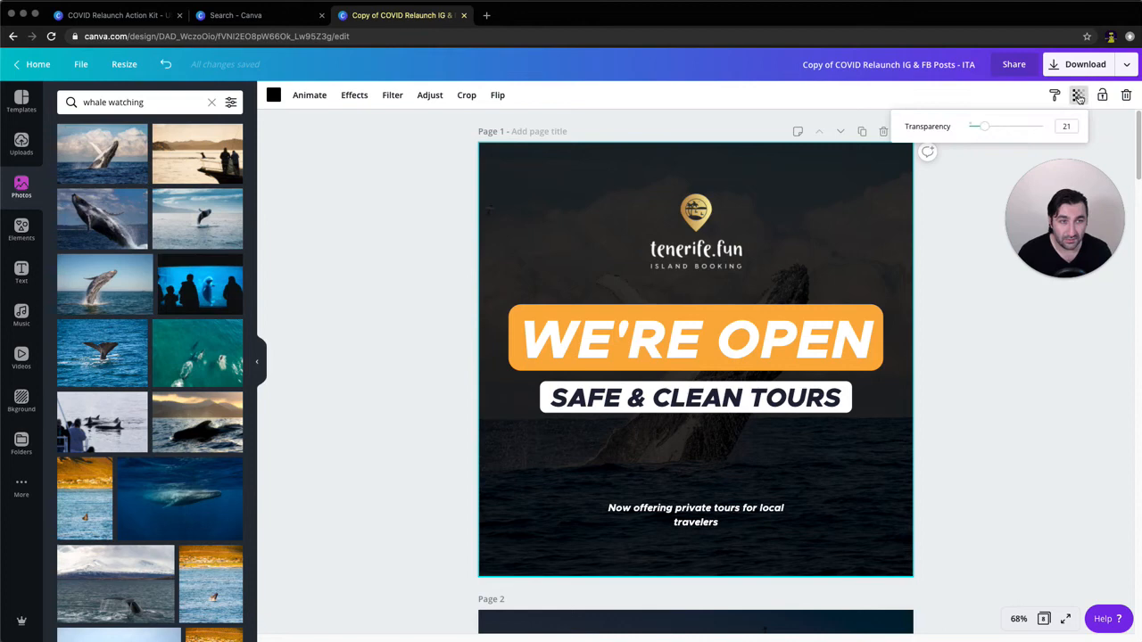
pyautogui.click(354, 264)
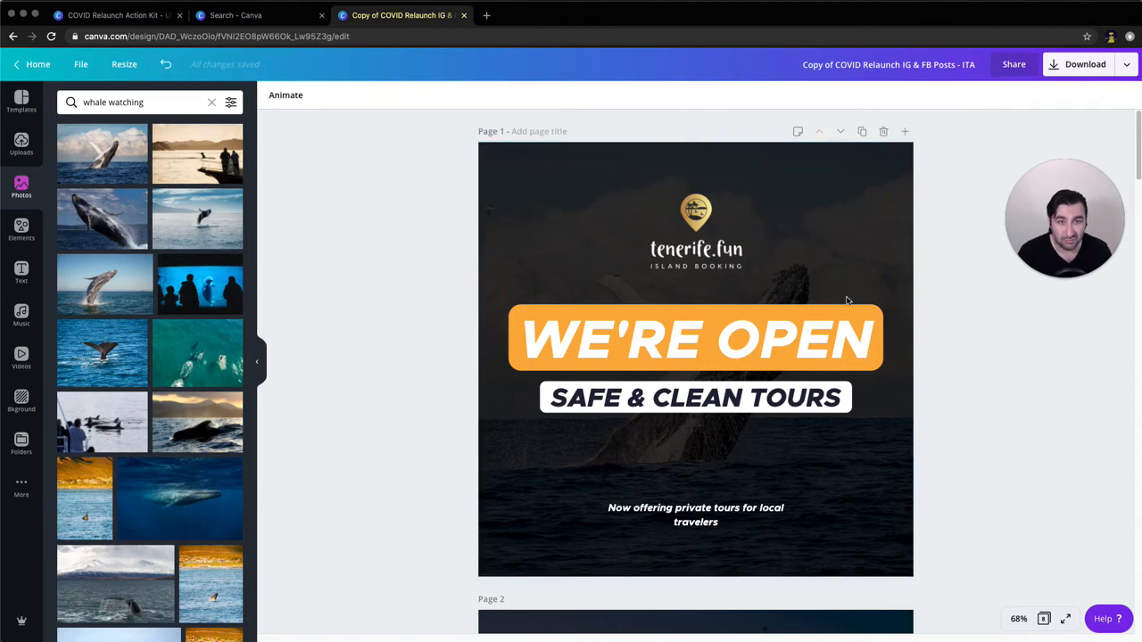
pyautogui.click(865, 177)
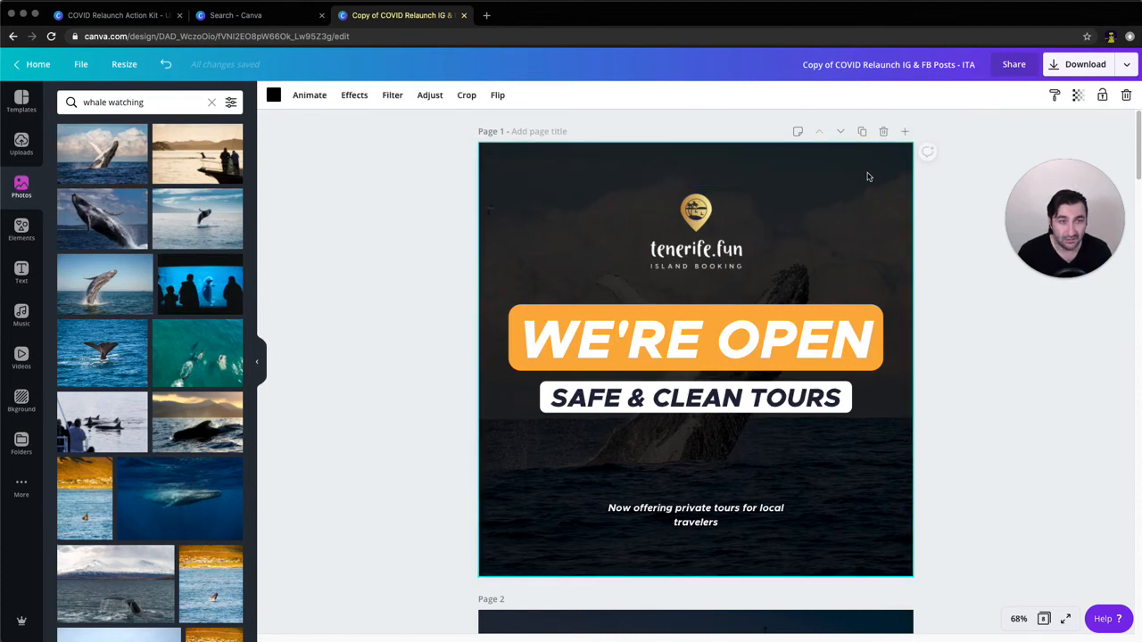
pyautogui.click(1079, 96)
pyautogui.moveTo(987, 131); pyautogui.dragTo(1003, 130)
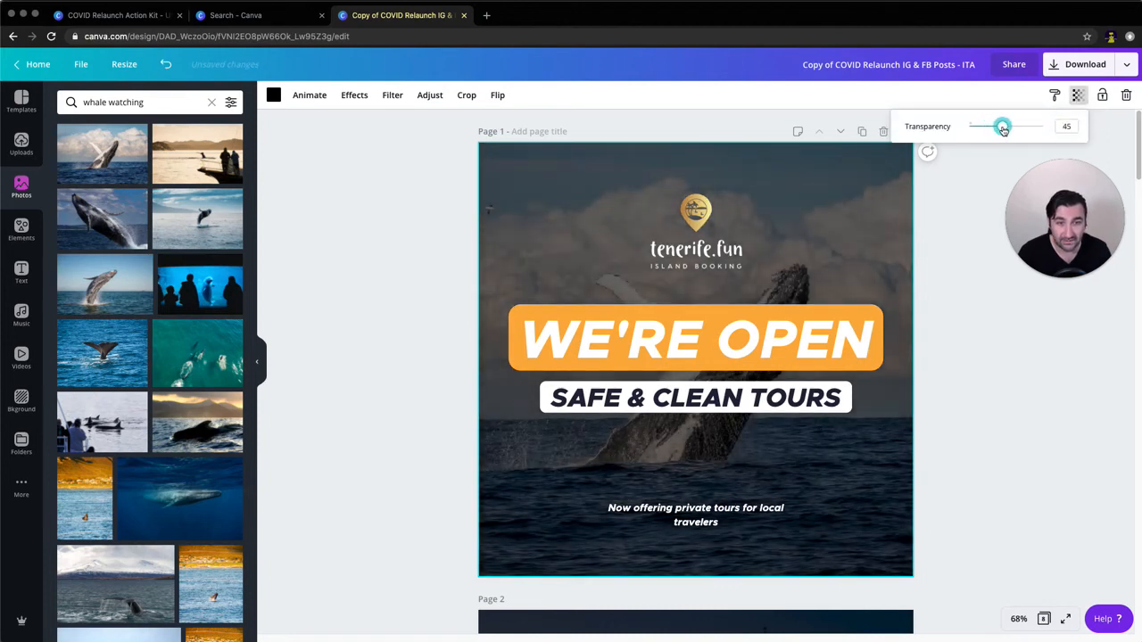
pyautogui.click(1015, 424)
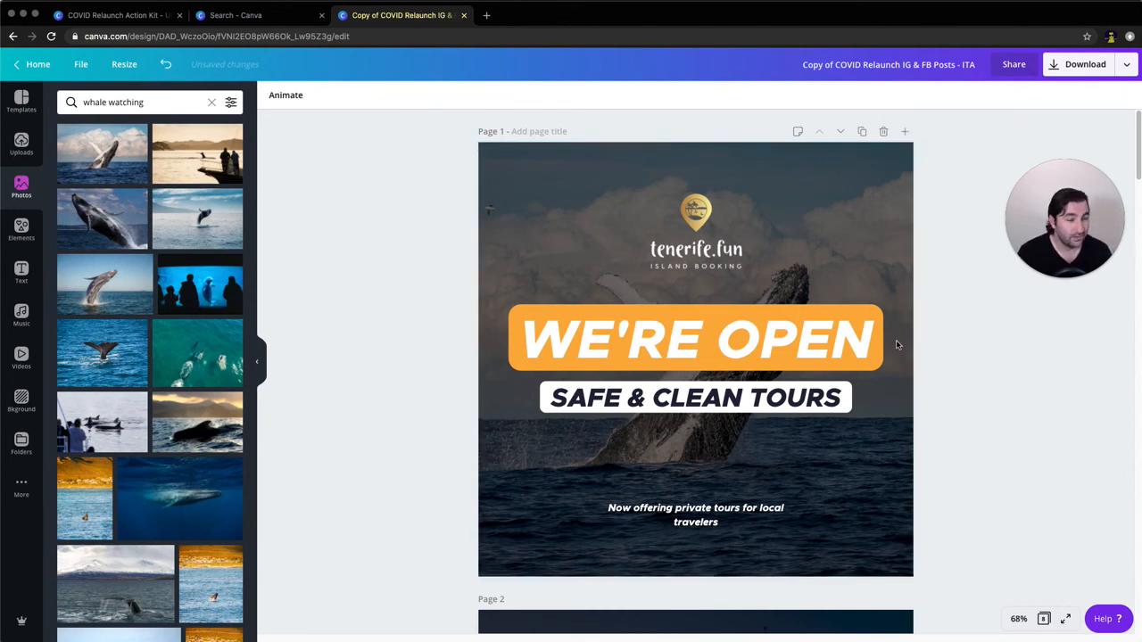
pyautogui.click(1126, 69)
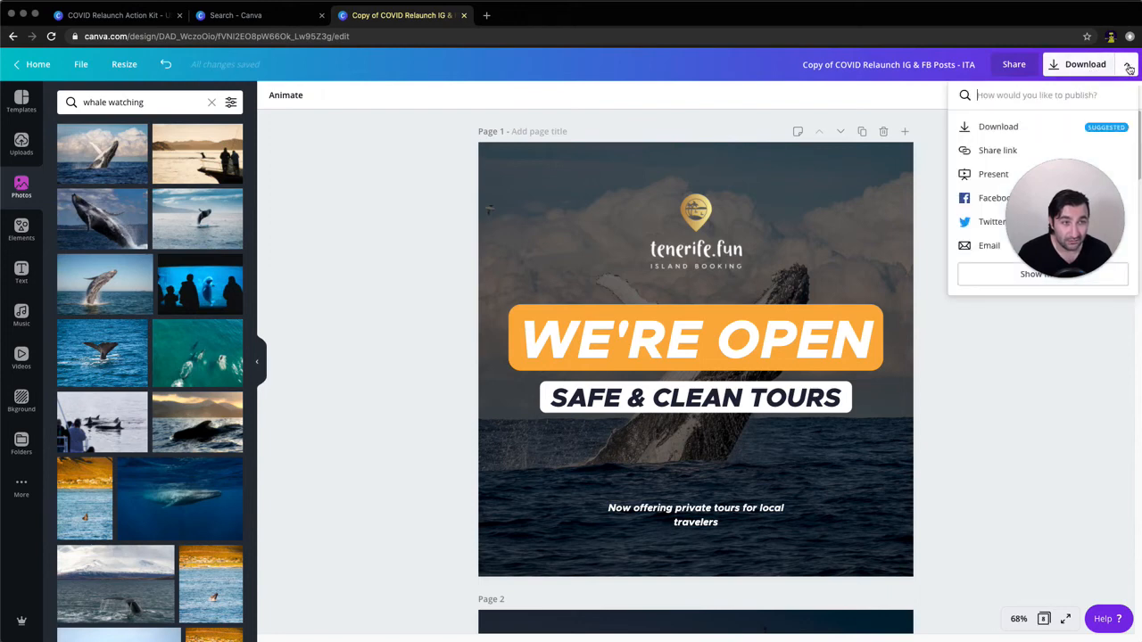
pyautogui.click(1035, 364)
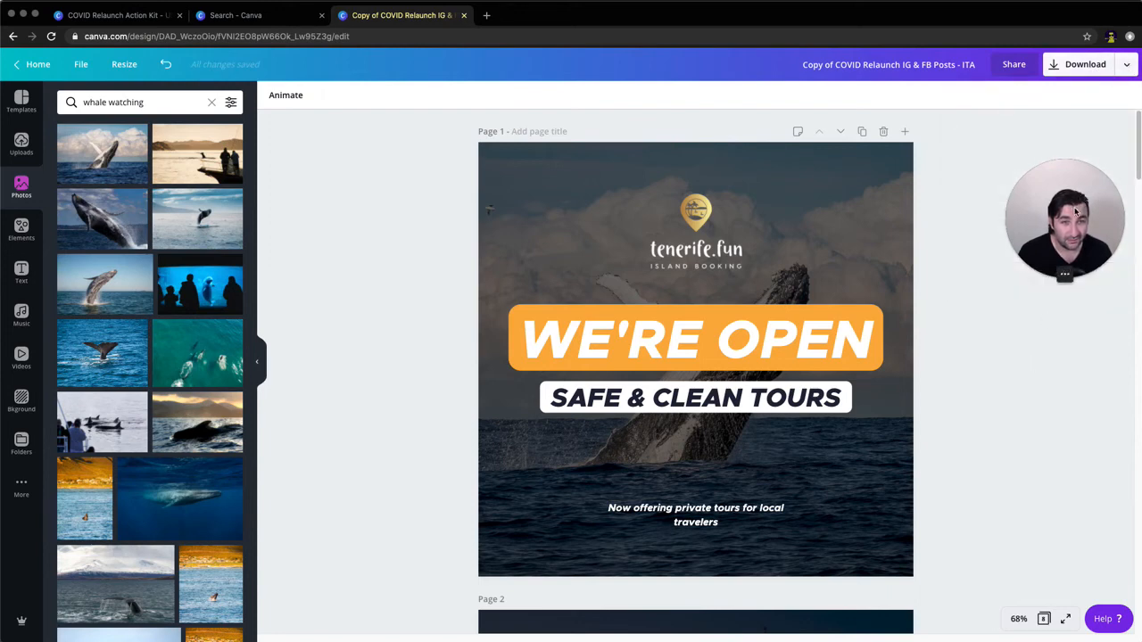
pyautogui.moveTo(1084, 198); pyautogui.dragTo(331, 165)
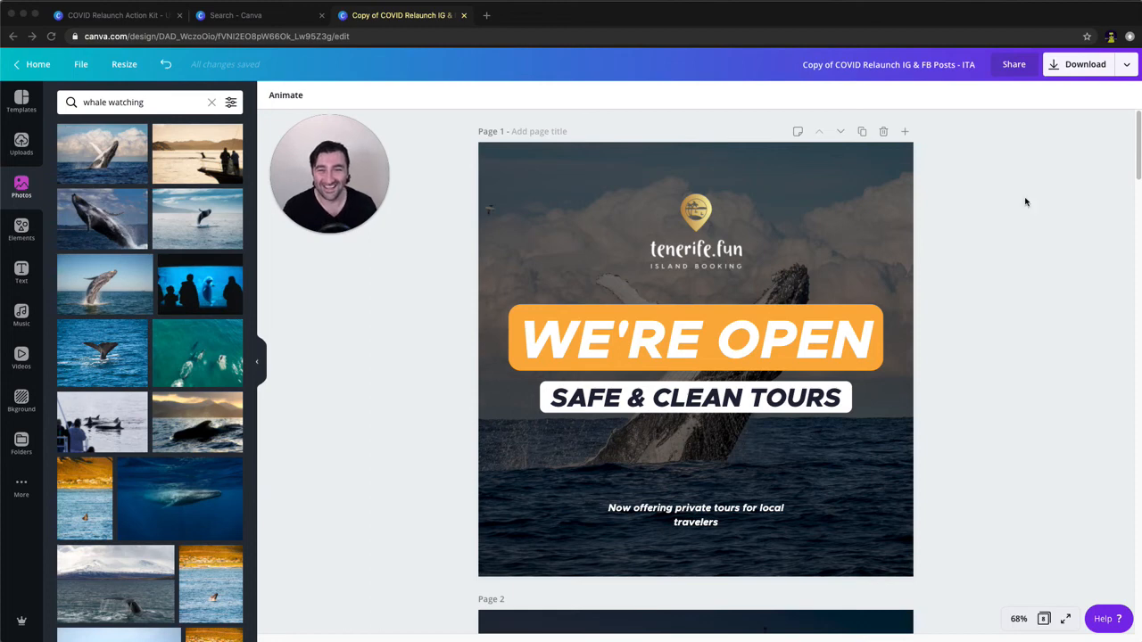
# - Download only page 1 of the design as a PNG at size 1x and dismiss the completion dialog
pyautogui.click(1123, 64)
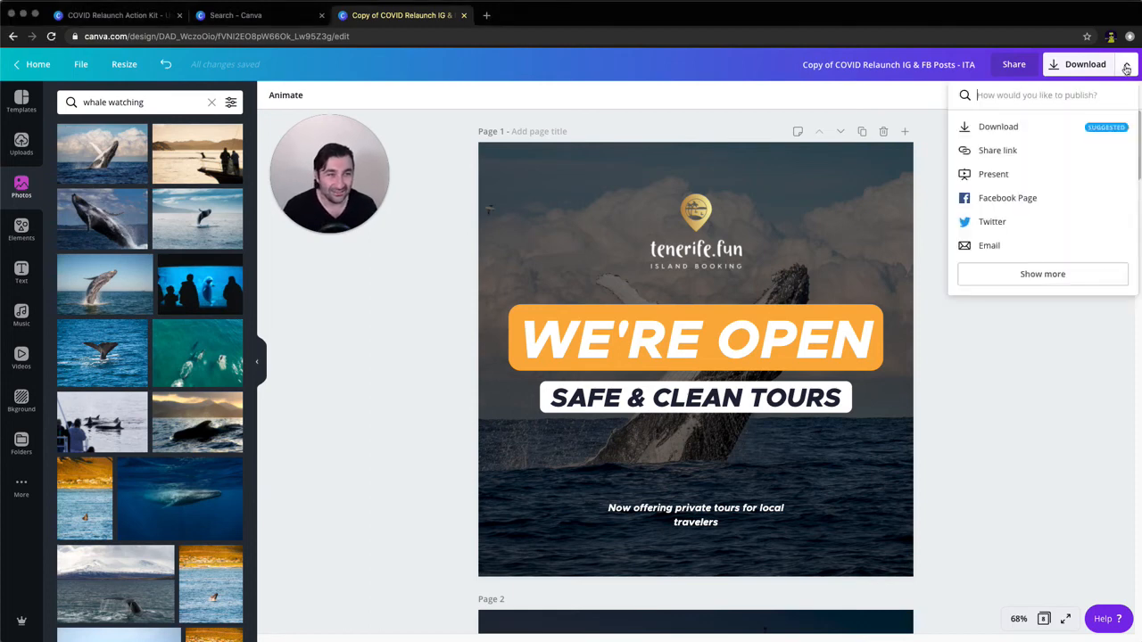
pyautogui.click(1035, 135)
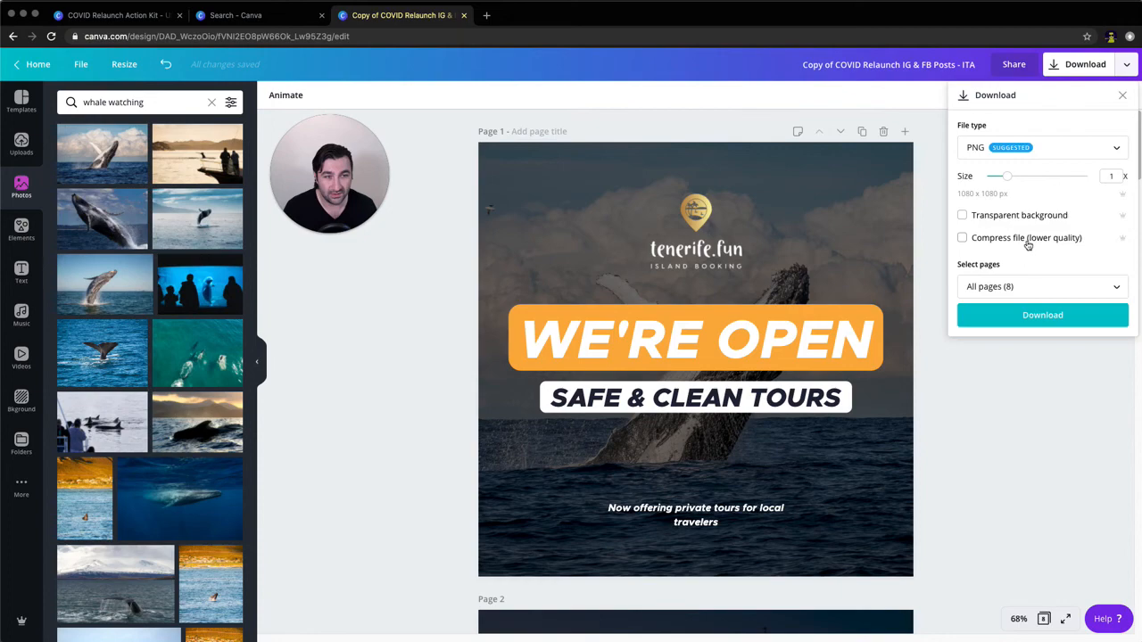
pyautogui.click(1029, 286)
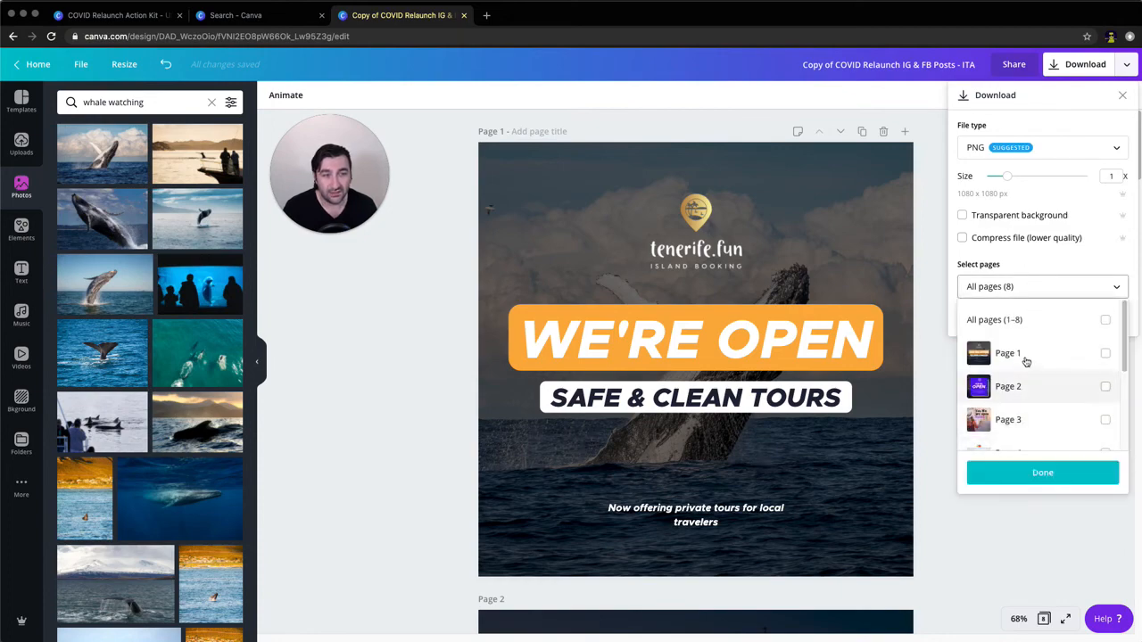
pyautogui.click(937, 286)
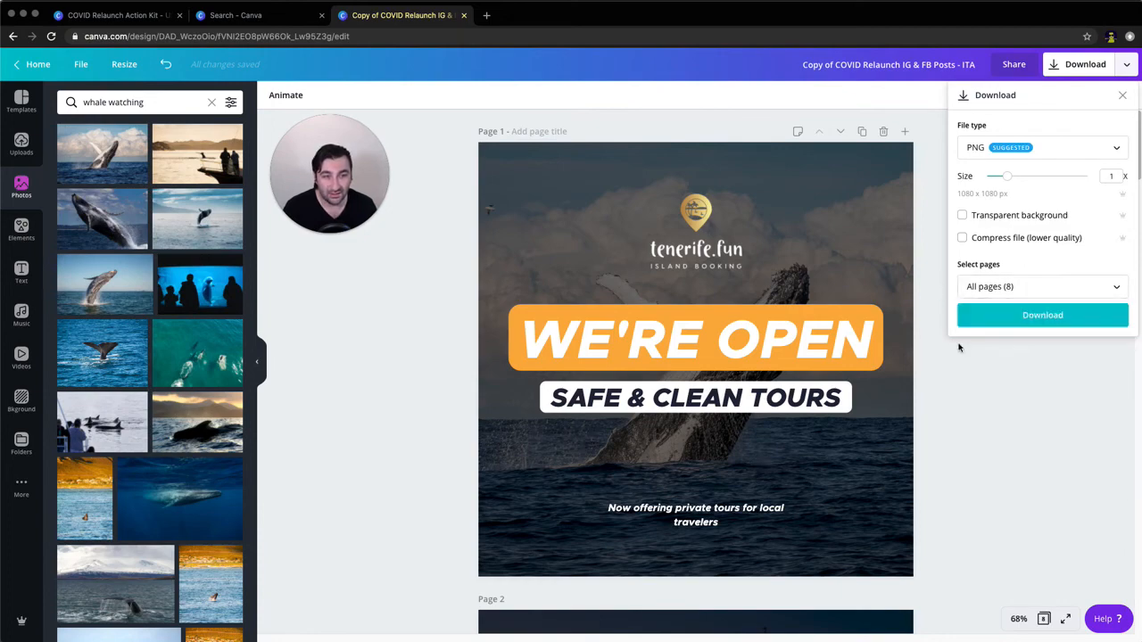
pyautogui.scroll(-20, 959, 347)
pyautogui.scroll(-15, 974, 367)
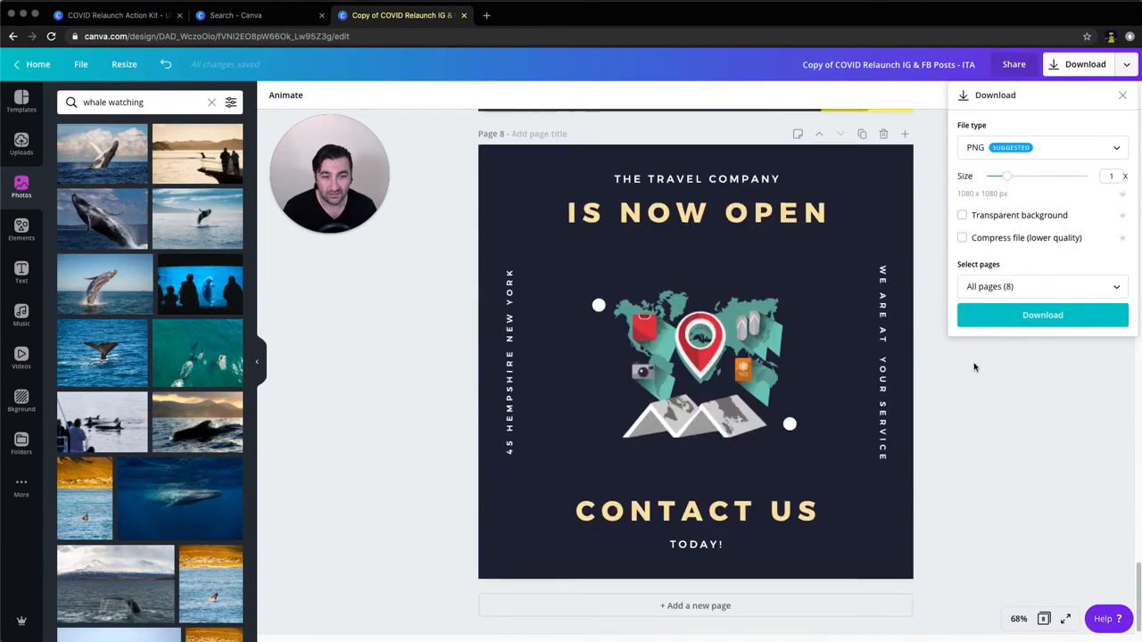
pyautogui.scroll(20, 974, 367)
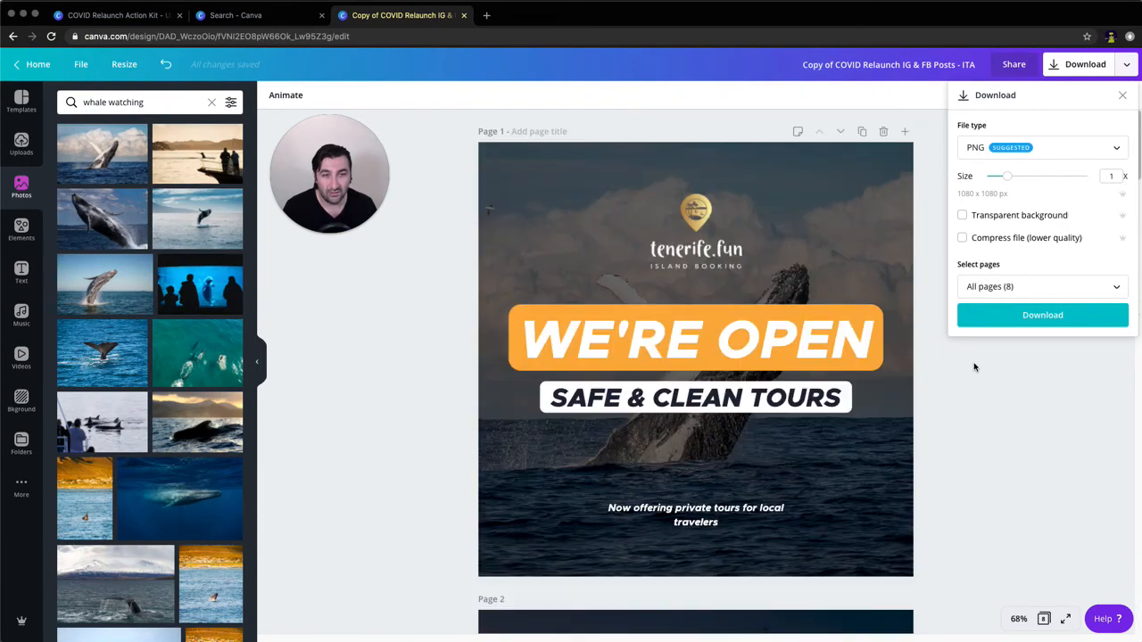
pyautogui.click(1024, 289)
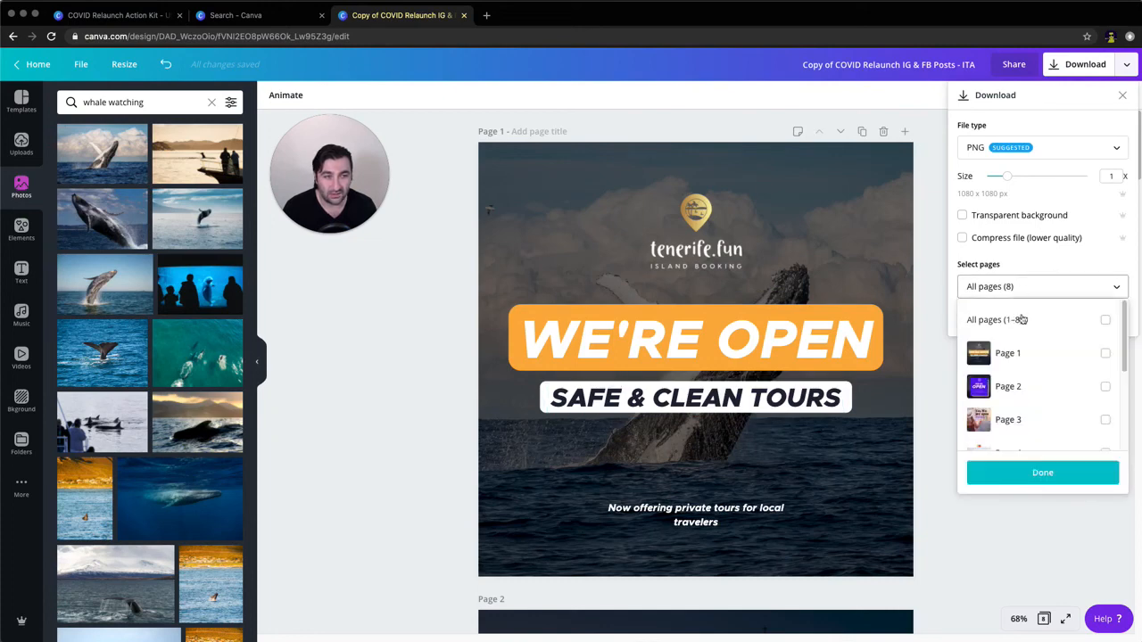
pyautogui.click(1045, 357)
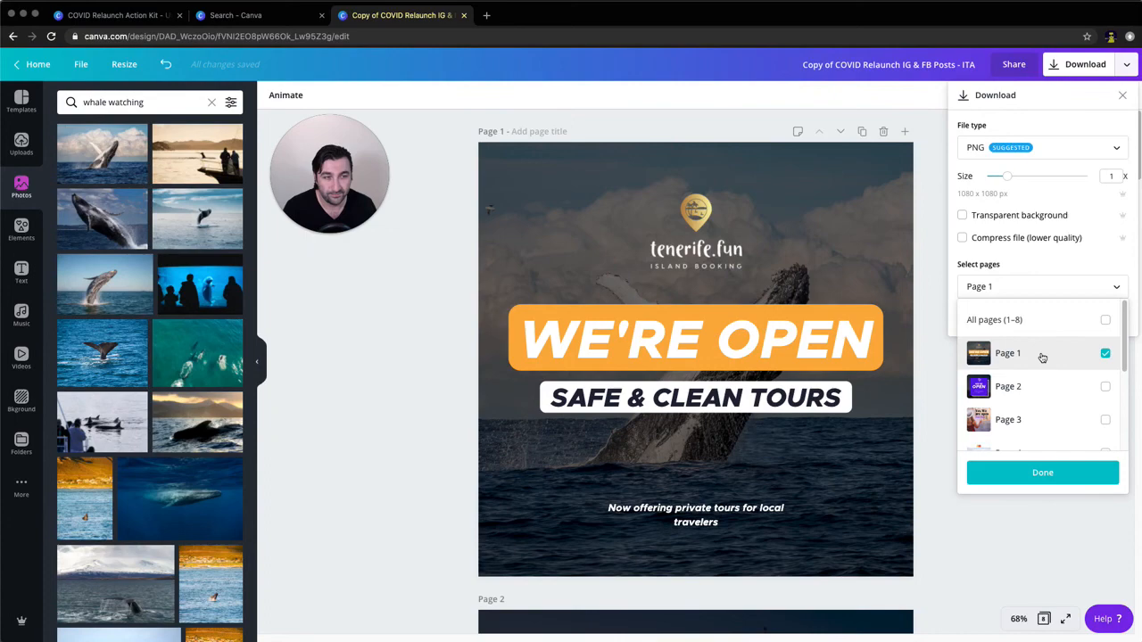
pyautogui.click(1043, 266)
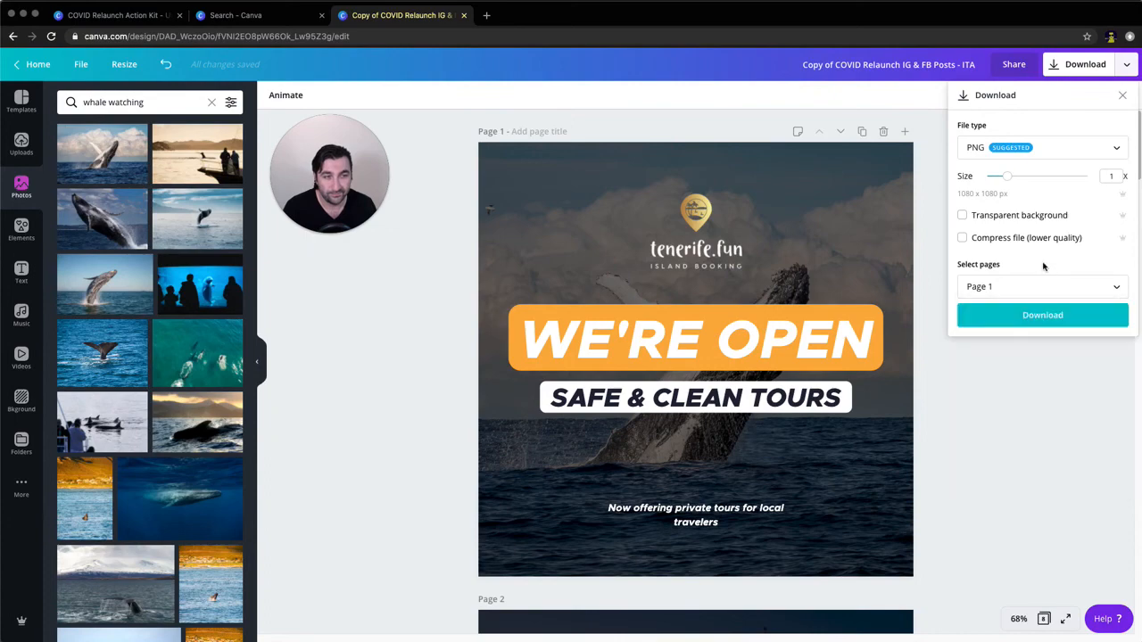
pyautogui.click(1049, 319)
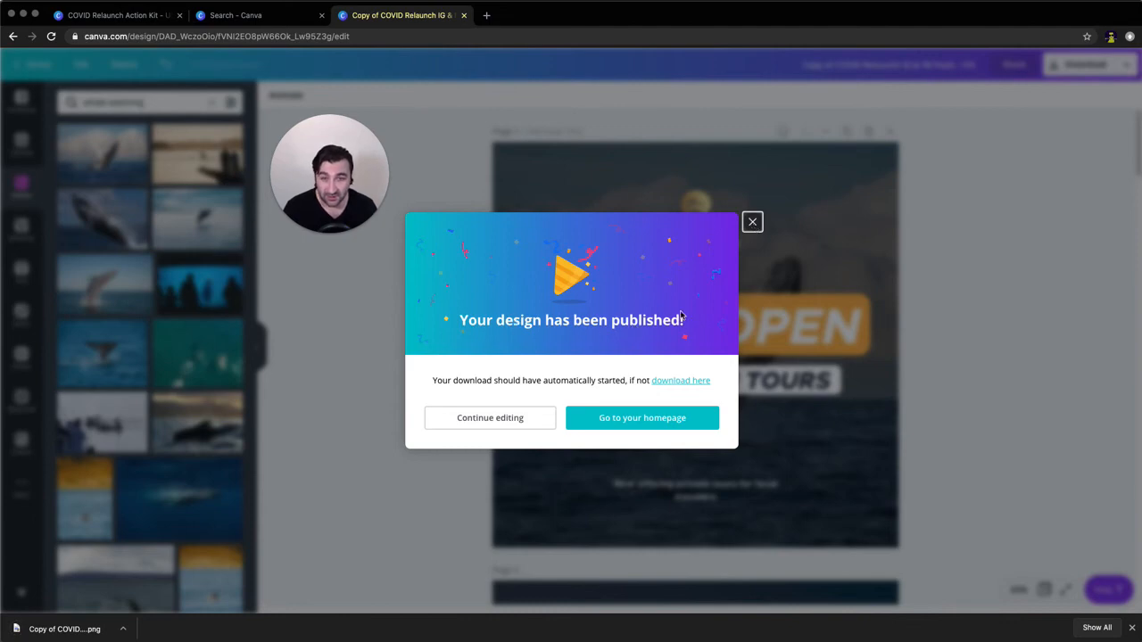
pyautogui.click(752, 223)
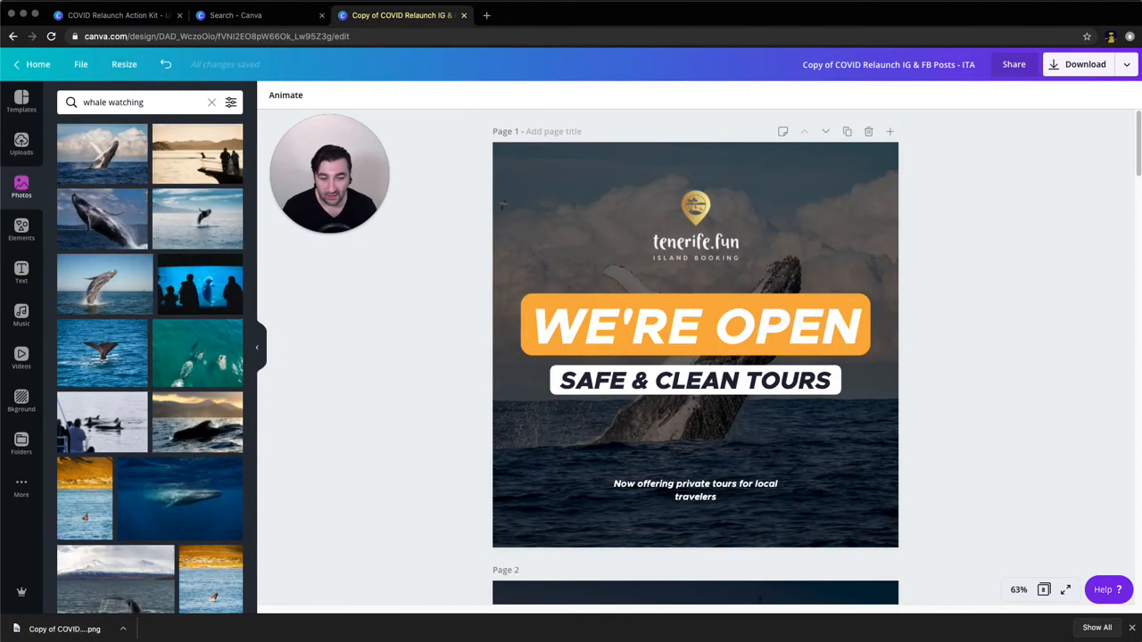
# - View the downloaded PNG in a new browser tab and close that tab
pyautogui.click(486, 16)
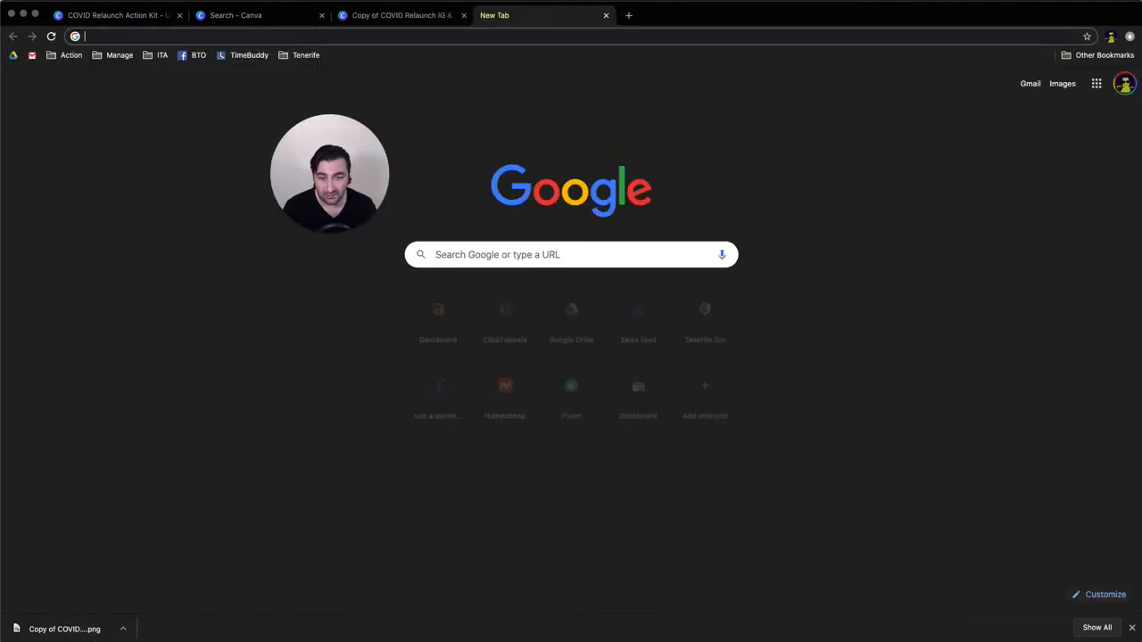
pyautogui.click(667, 641)
pyautogui.moveTo(671, 639); pyautogui.dragTo(874, 434)
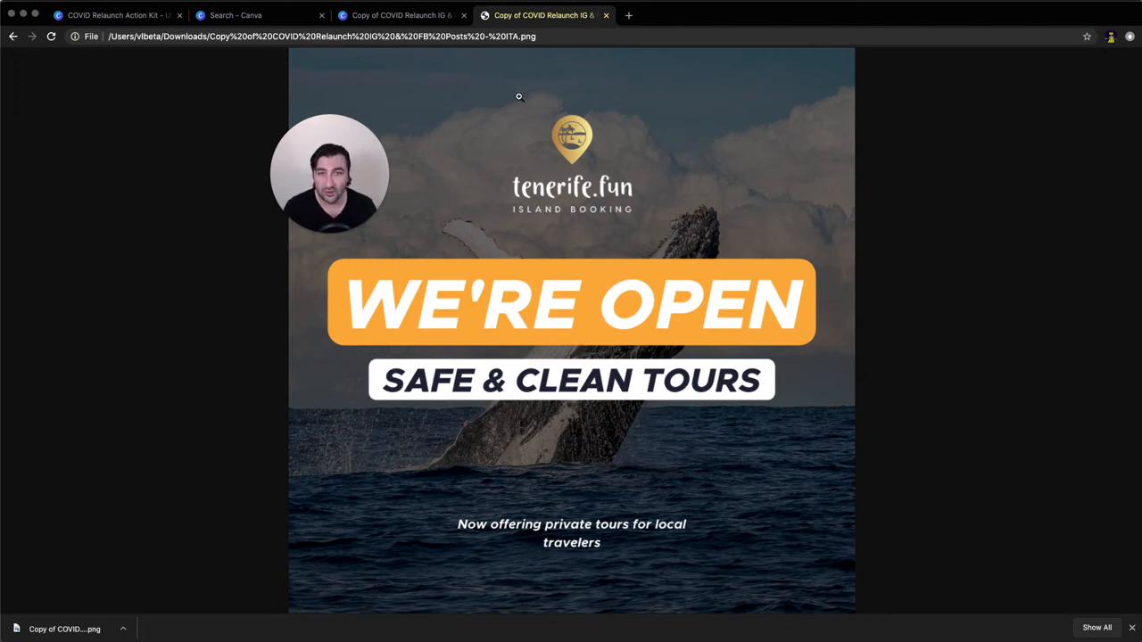
pyautogui.click(606, 16)
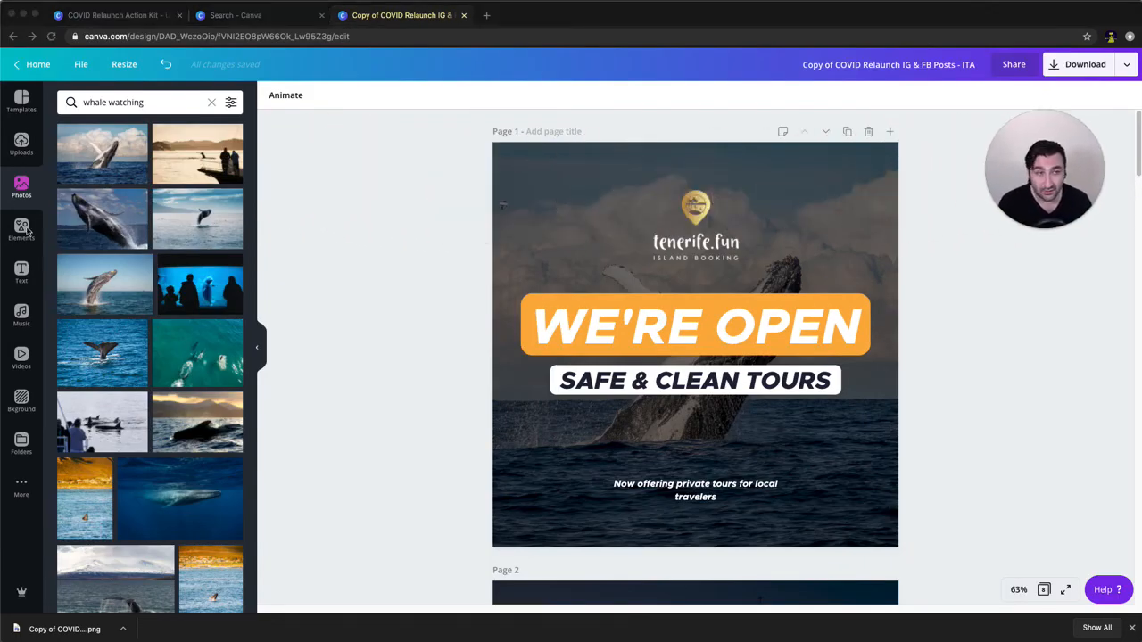
# - Browse the recently used and Instagram post template categories, and look over the uploaded images
pyautogui.click(21, 100)
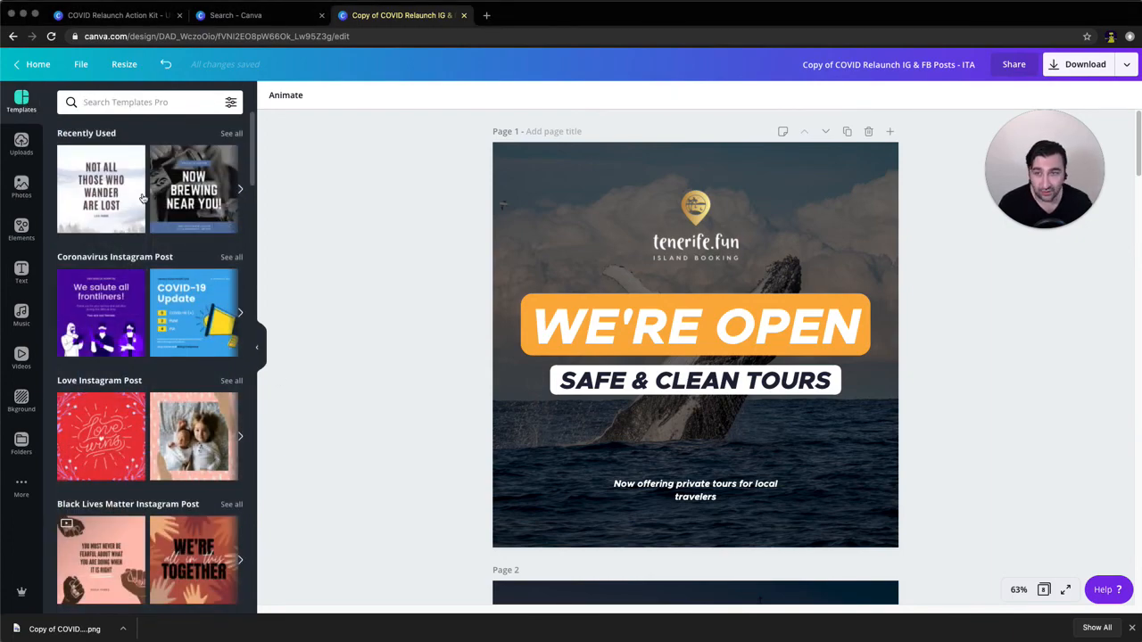
pyautogui.click(240, 190)
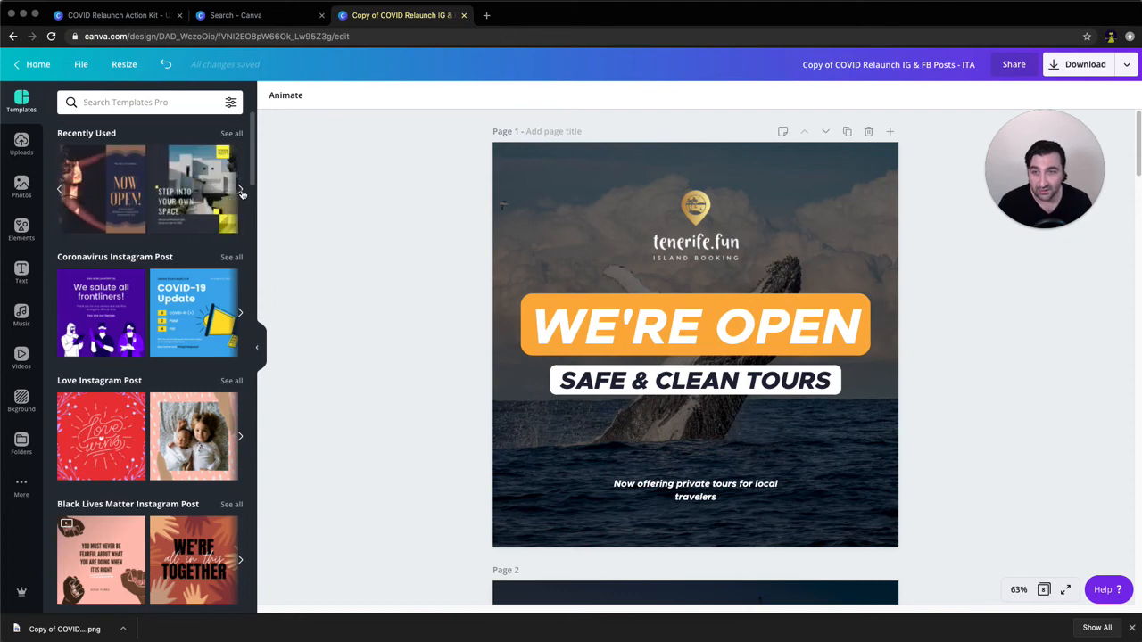
pyautogui.click(240, 190)
pyautogui.click(241, 192)
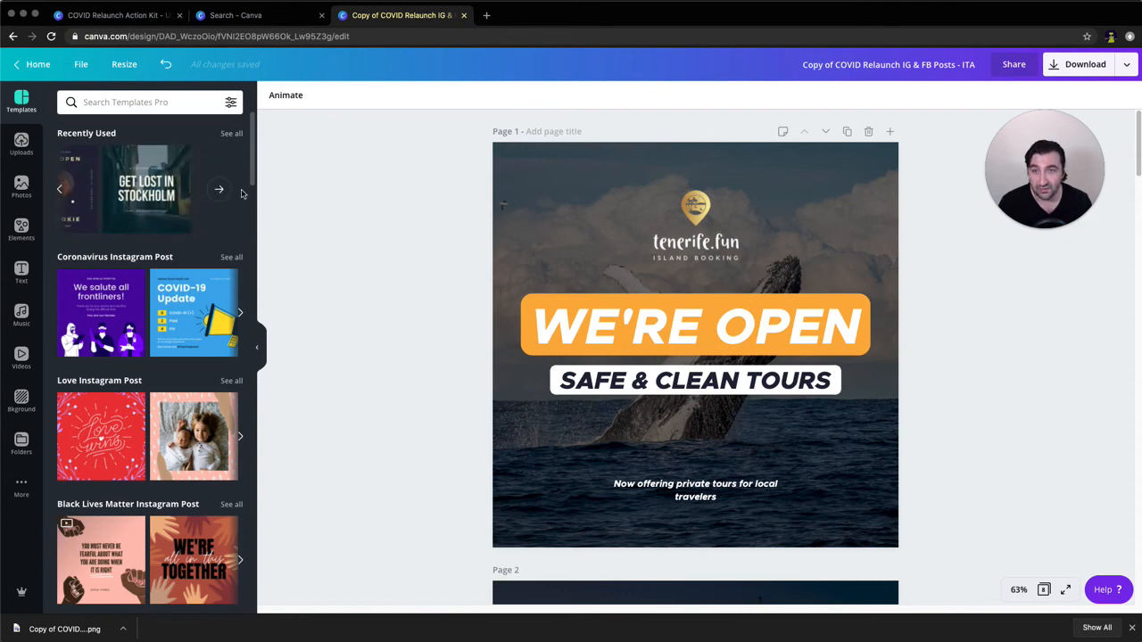
pyautogui.scroll(-3, 93, 330)
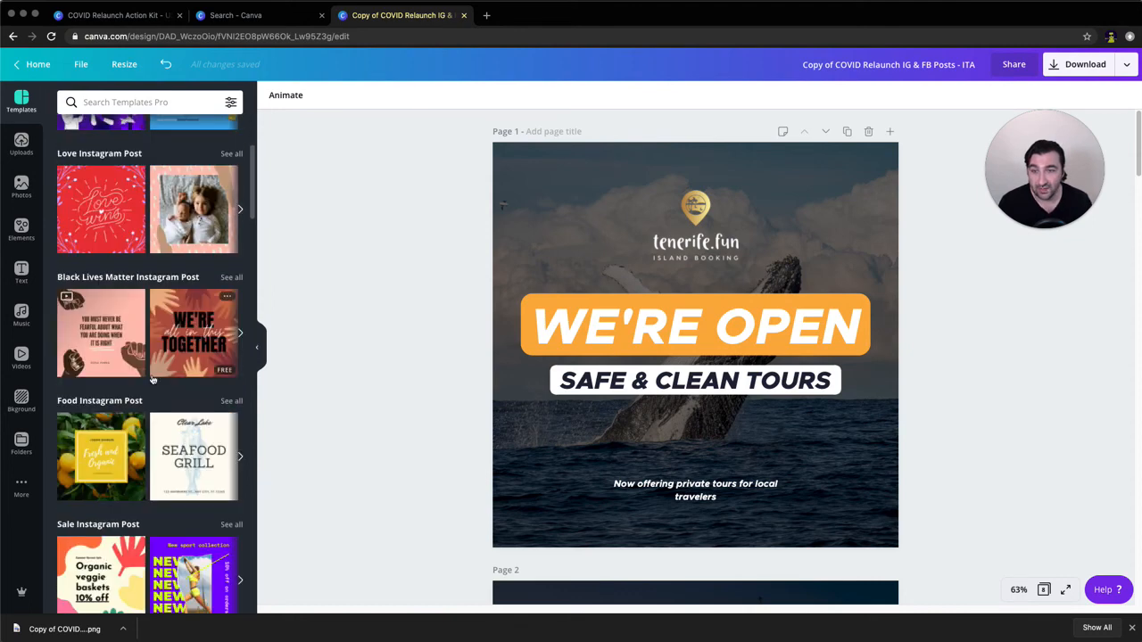
pyautogui.scroll(-3, 163, 407)
pyautogui.click(23, 146)
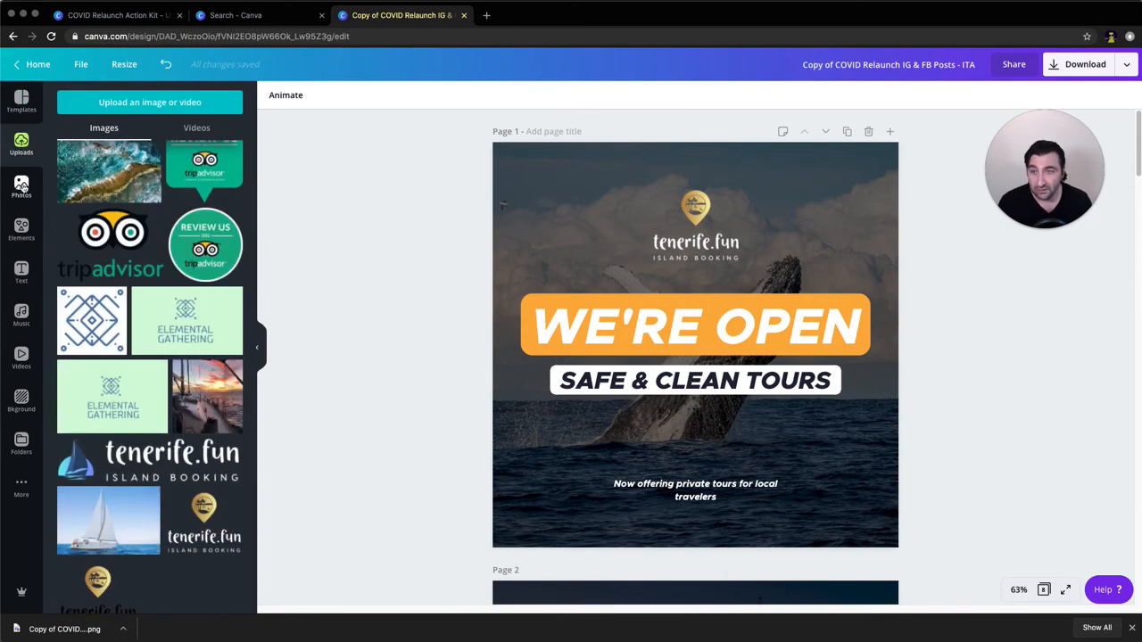
# - Search the stock photos for "tourism"
pyautogui.click(21, 186)
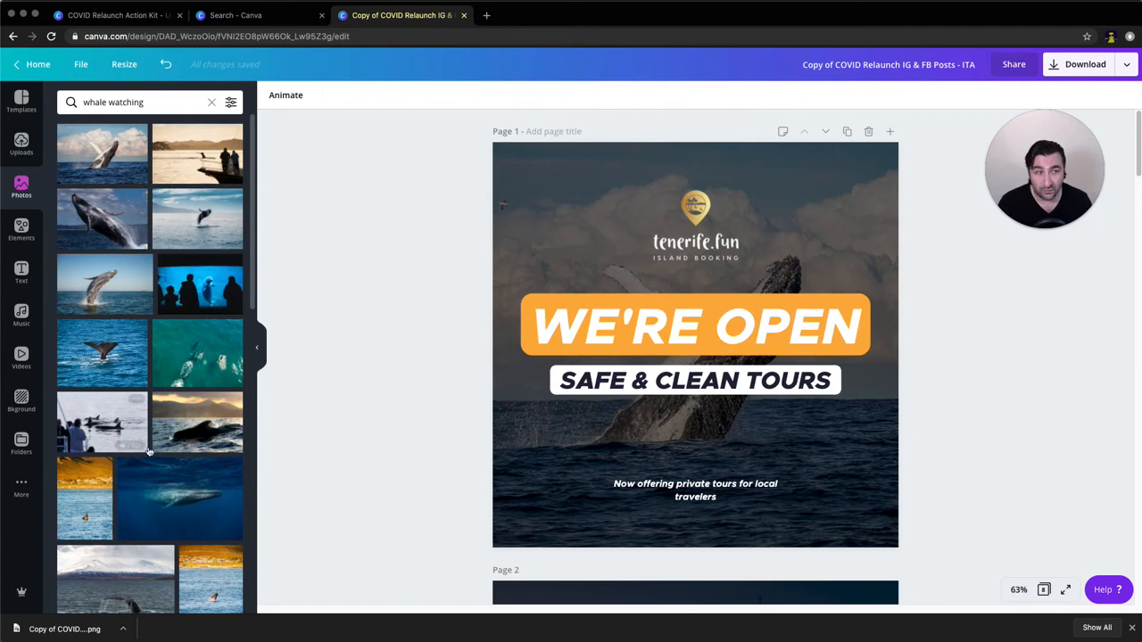
pyautogui.click(164, 104)
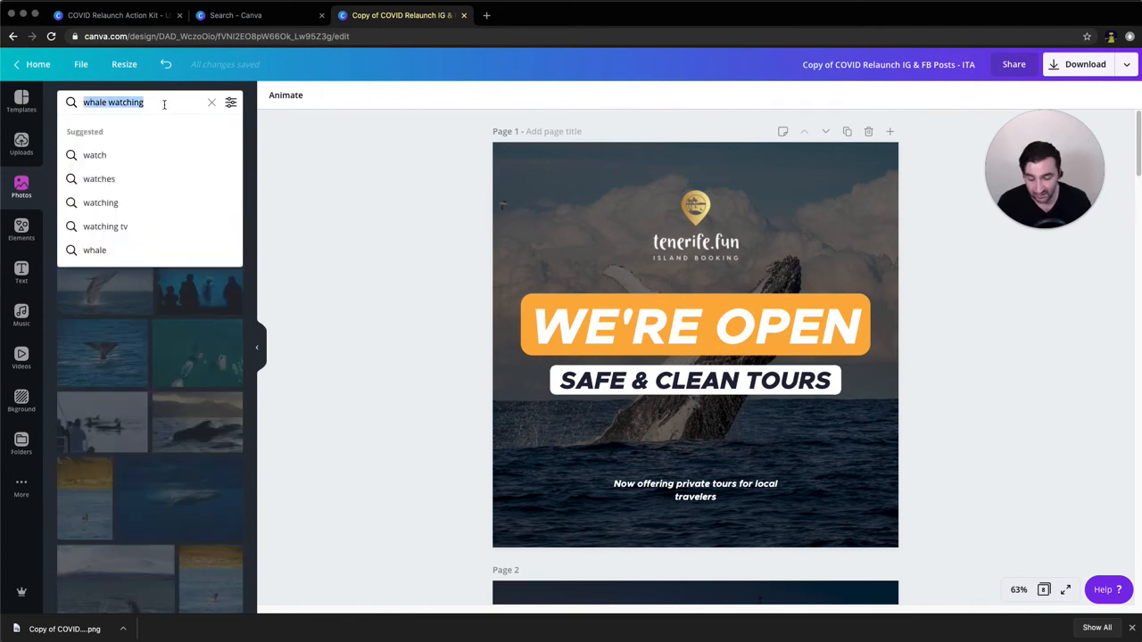
pyautogui.write('tourism')
pyautogui.press('Return')
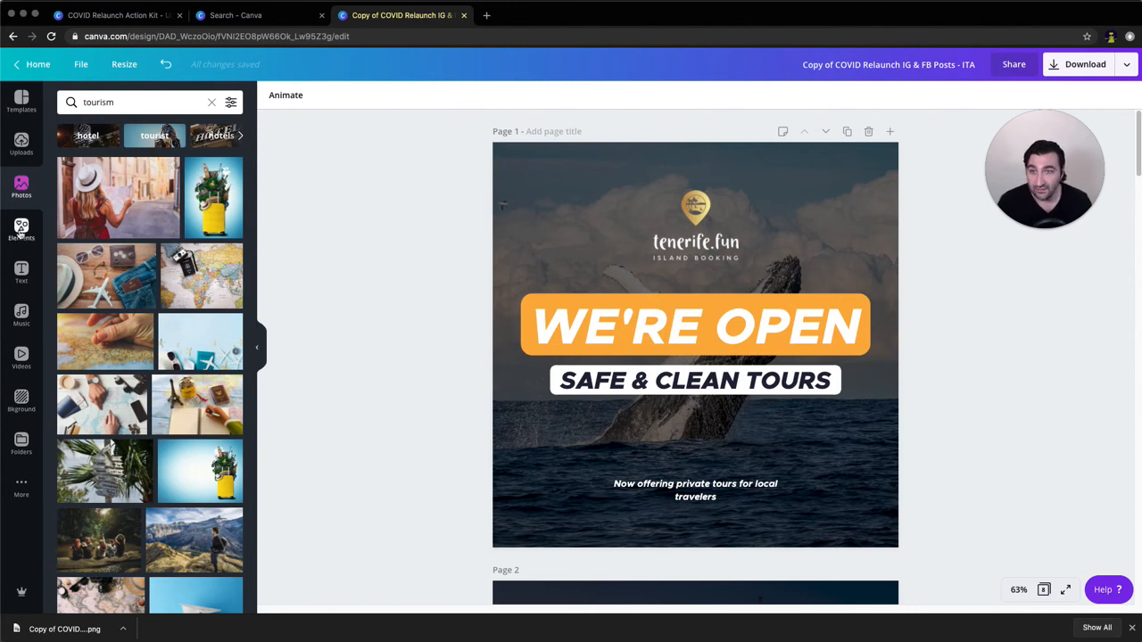
# - Browse the full collection of featured graphics among the design elements
pyautogui.click(21, 230)
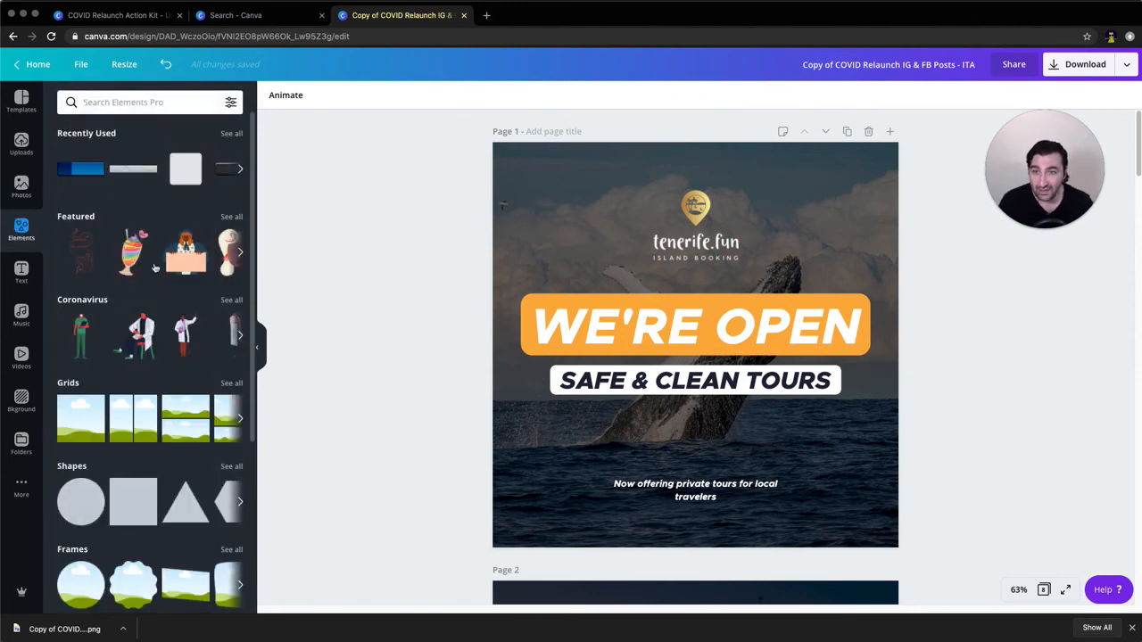
pyautogui.click(231, 217)
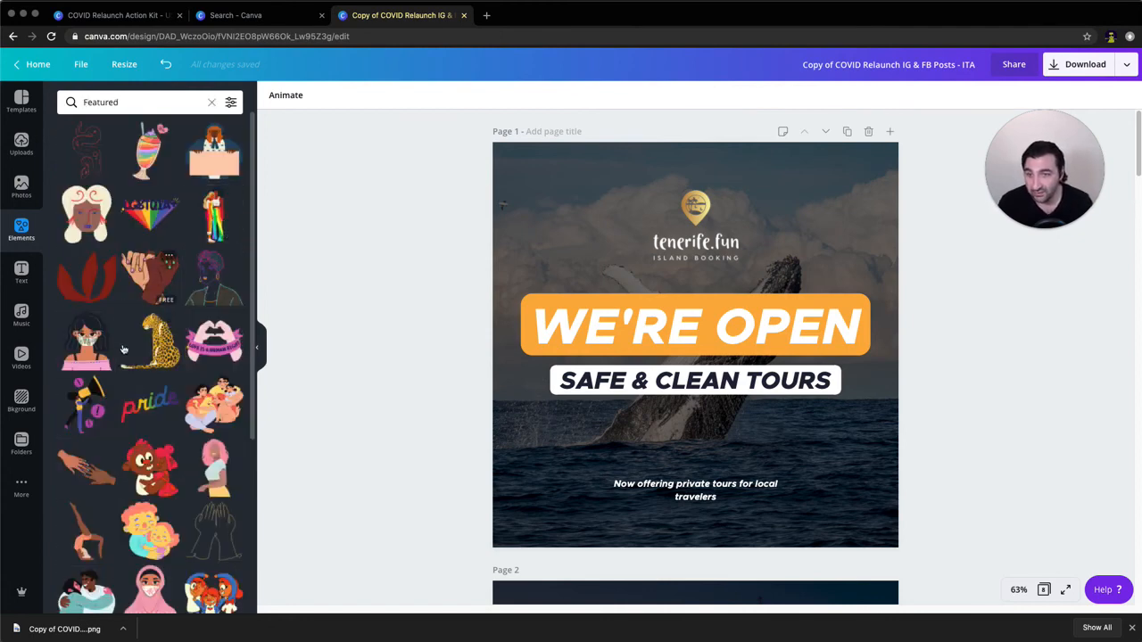
pyautogui.scroll(-4, 124, 321)
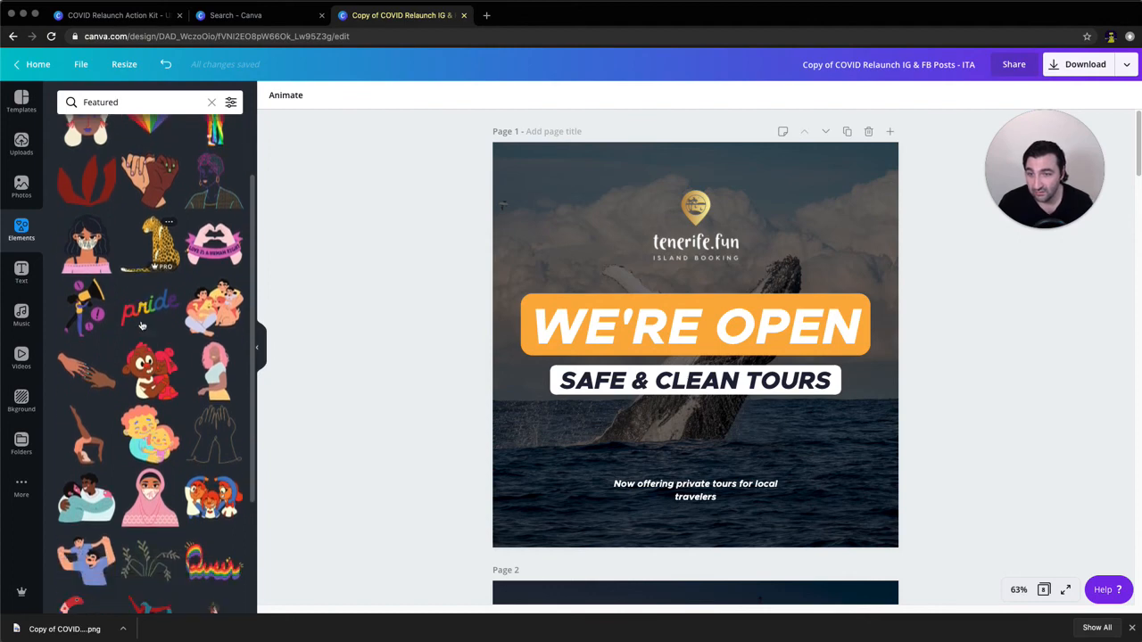
pyautogui.scroll(-2, 149, 338)
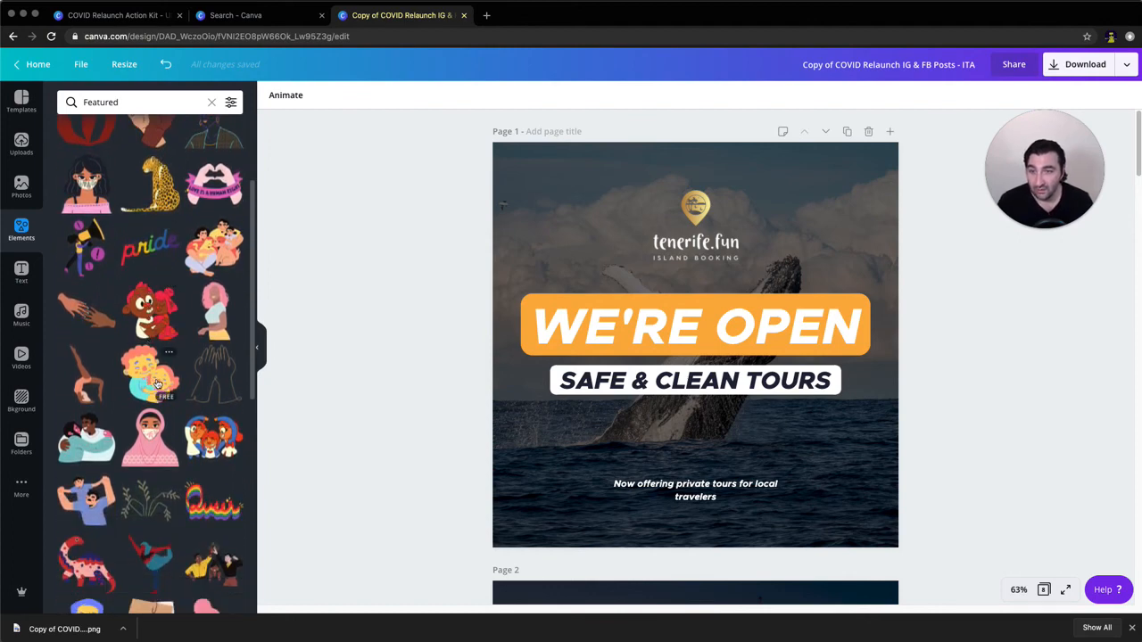
pyautogui.scroll(-1, 157, 384)
pyautogui.scroll(-2, 157, 384)
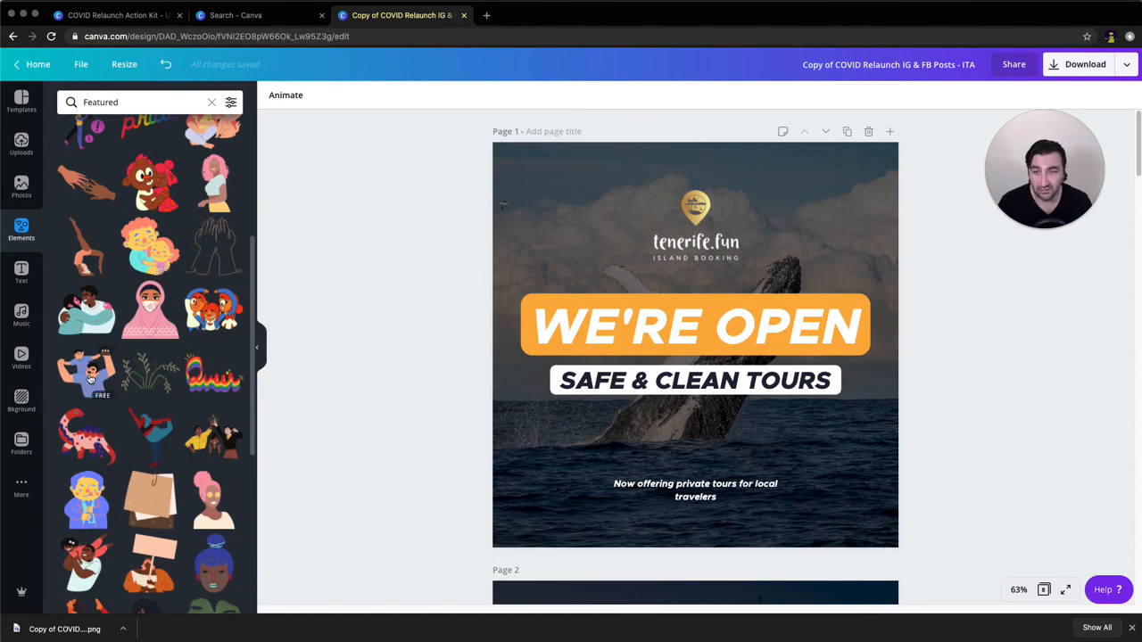
# - Try out the illustration of a man carrying a child beside the logo on page 1, and delete it from the page
pyautogui.moveTo(577, 446); pyautogui.dragTo(545, 197)
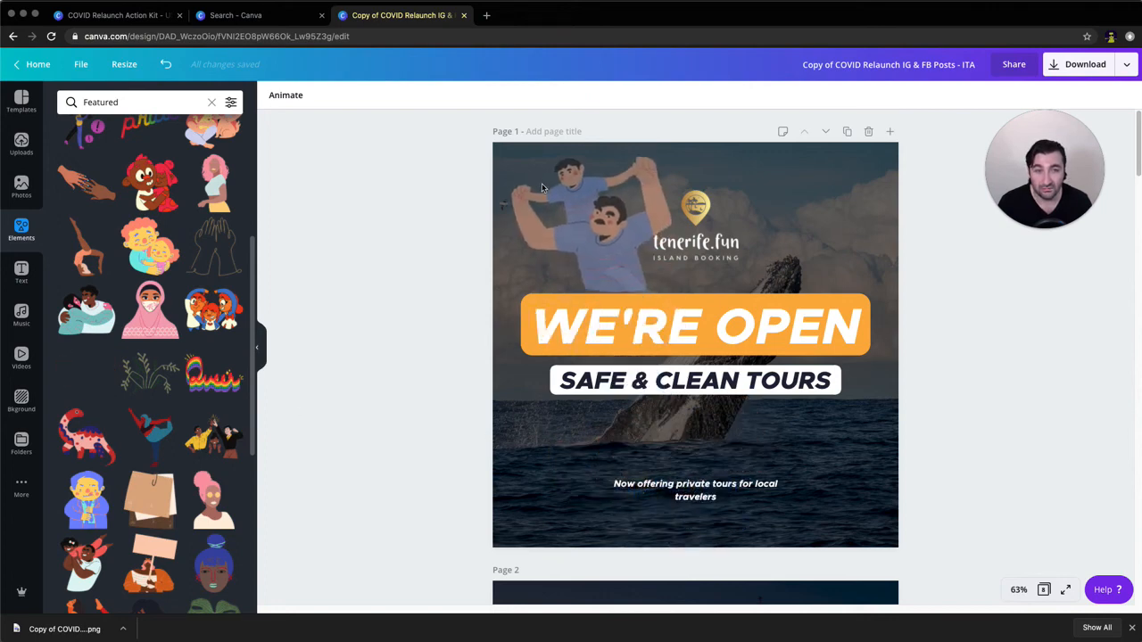
pyautogui.click(1013, 471)
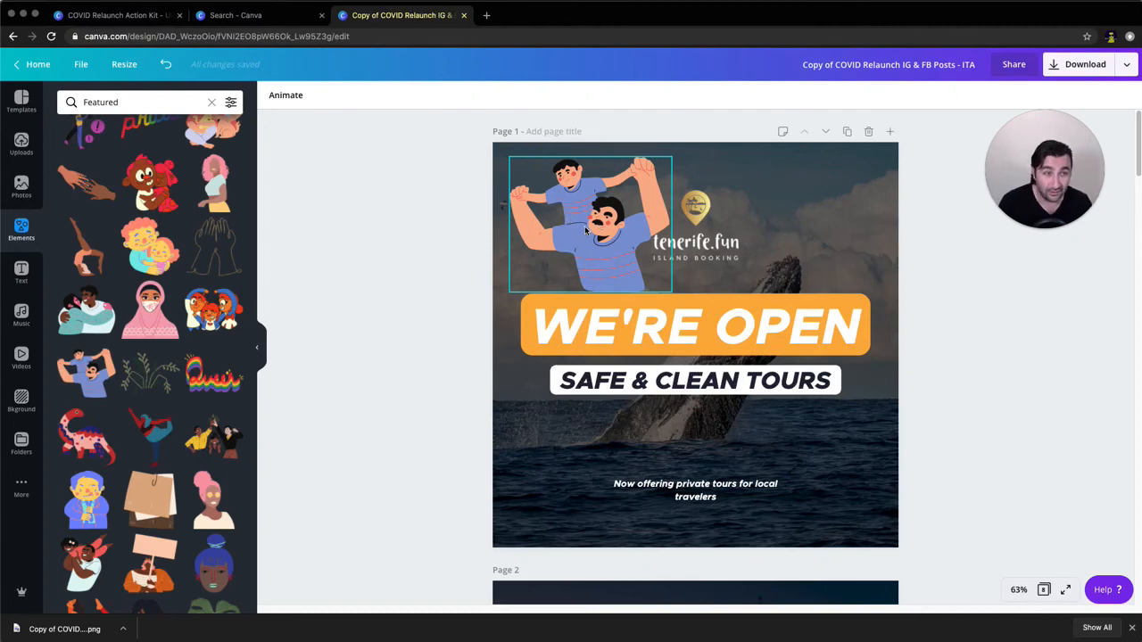
pyautogui.click(585, 230)
pyautogui.press('Delete')
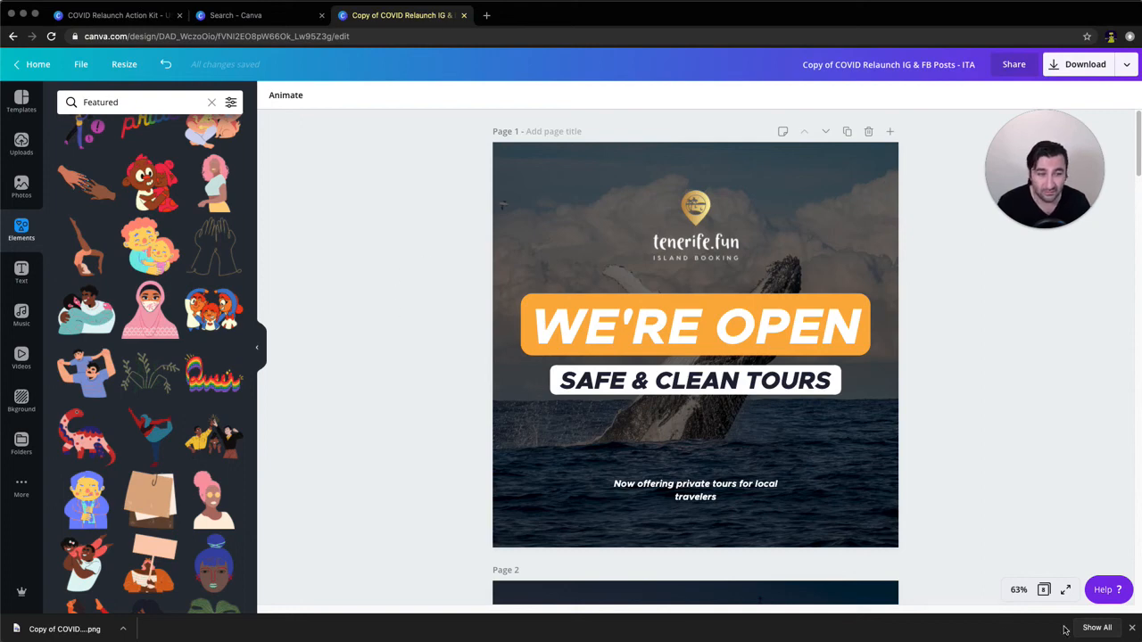
# - Dismiss the browser's downloads bar and add the "Wild SALE up to 50% off!" text design to page 1, scaled down below the subtitle
pyautogui.click(1132, 630)
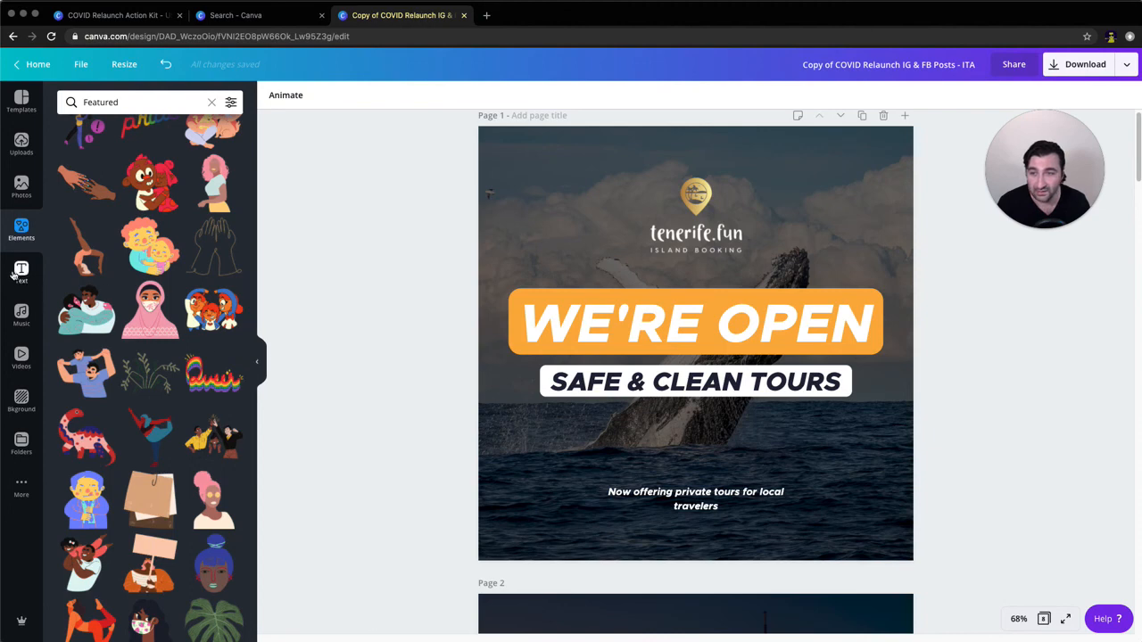
pyautogui.click(21, 272)
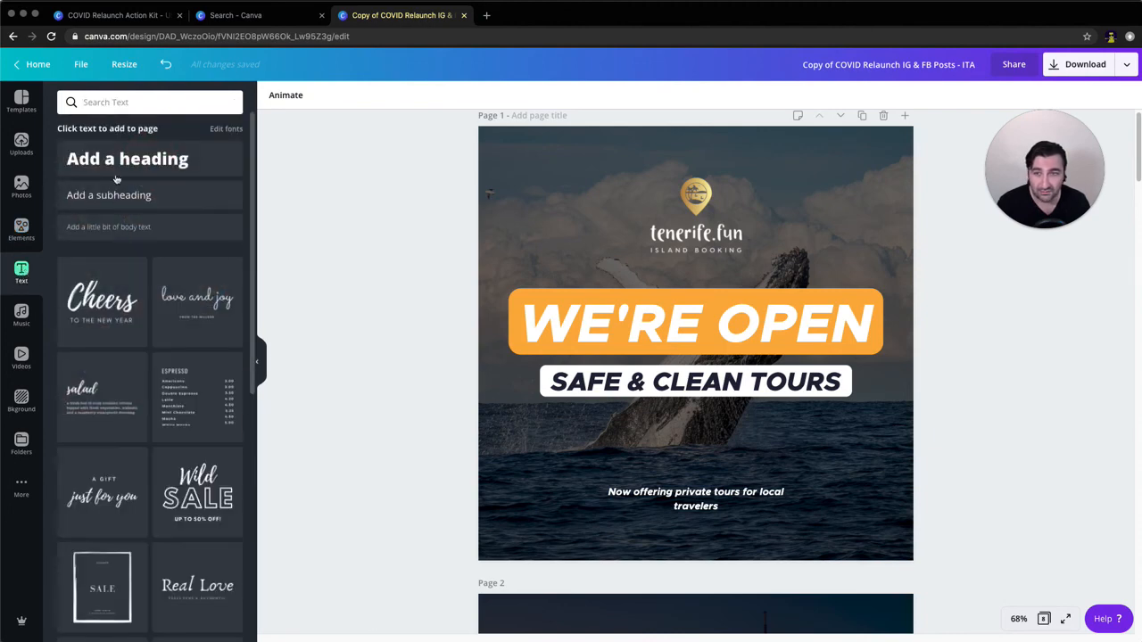
pyautogui.scroll(-1, 135, 359)
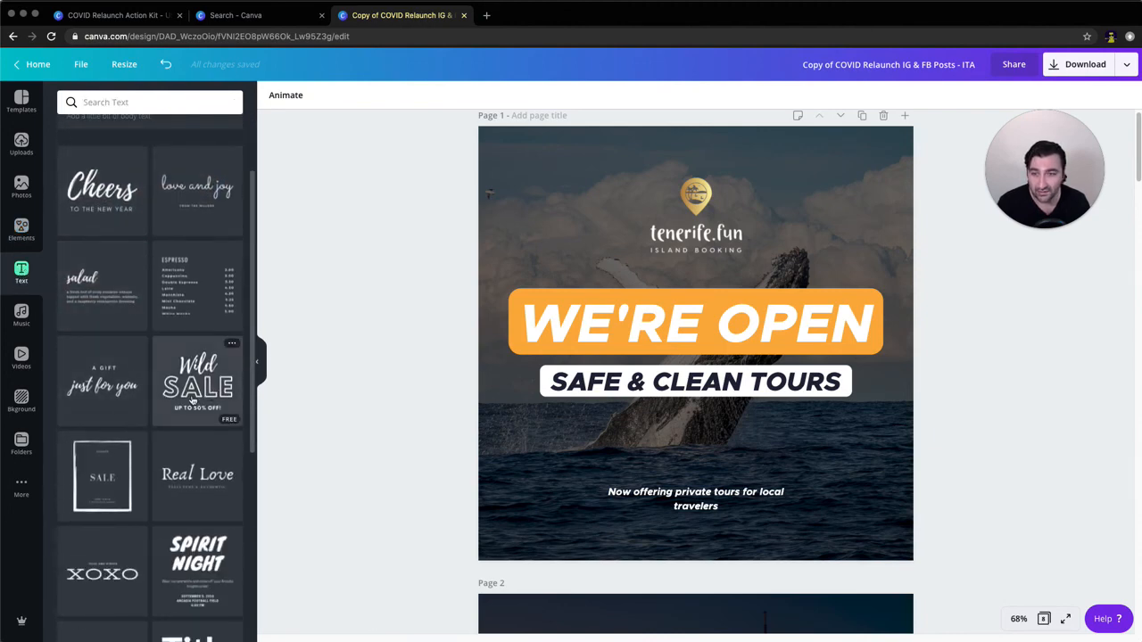
pyautogui.scroll(-1, 152, 374)
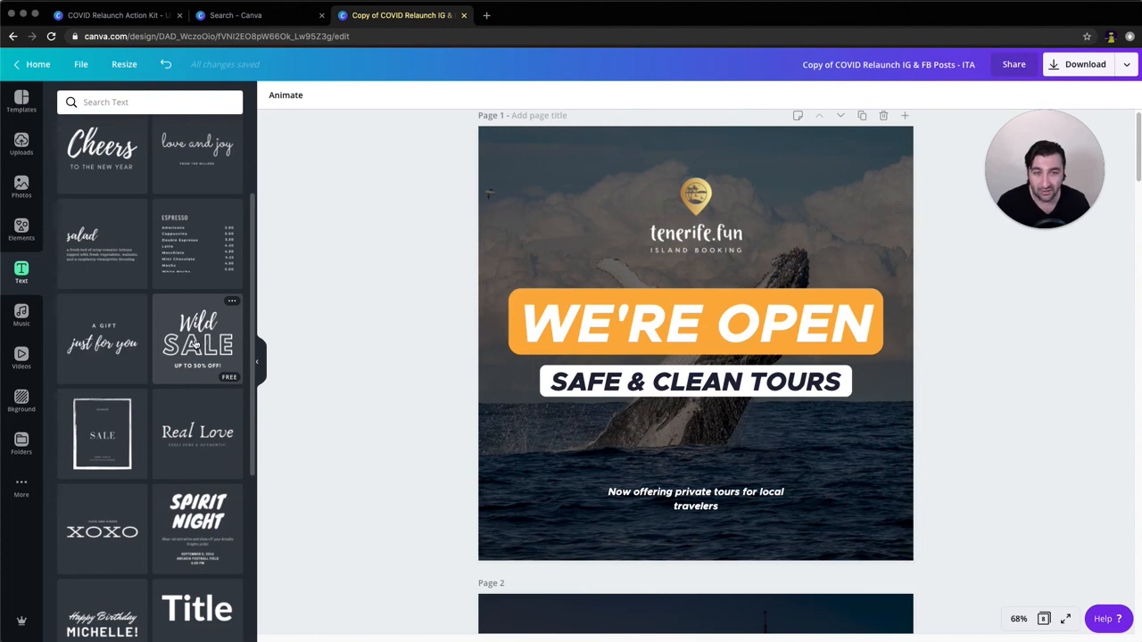
pyautogui.moveTo(194, 342); pyautogui.dragTo(724, 482)
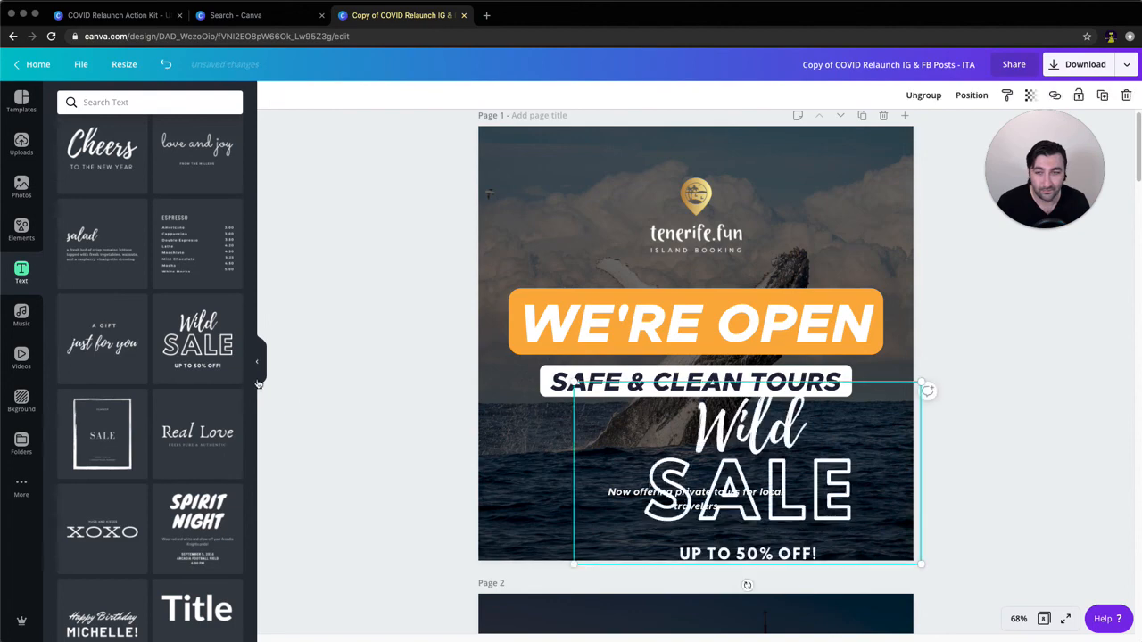
pyautogui.moveTo(844, 523); pyautogui.dragTo(750, 465)
# - Delete the "Now offering private tours for local travelers" text and centre the "Wild SALE" text group in its place
pyautogui.click(715, 501)
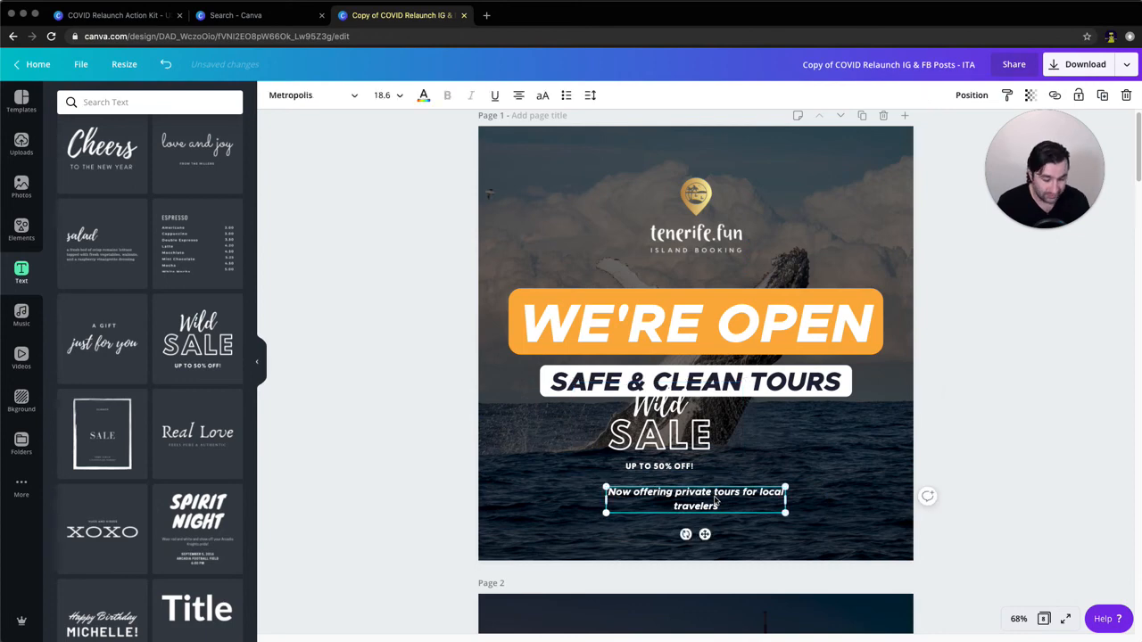
pyautogui.press('Delete')
pyautogui.click(706, 471)
pyautogui.moveTo(698, 483); pyautogui.dragTo(709, 496)
pyautogui.click(982, 512)
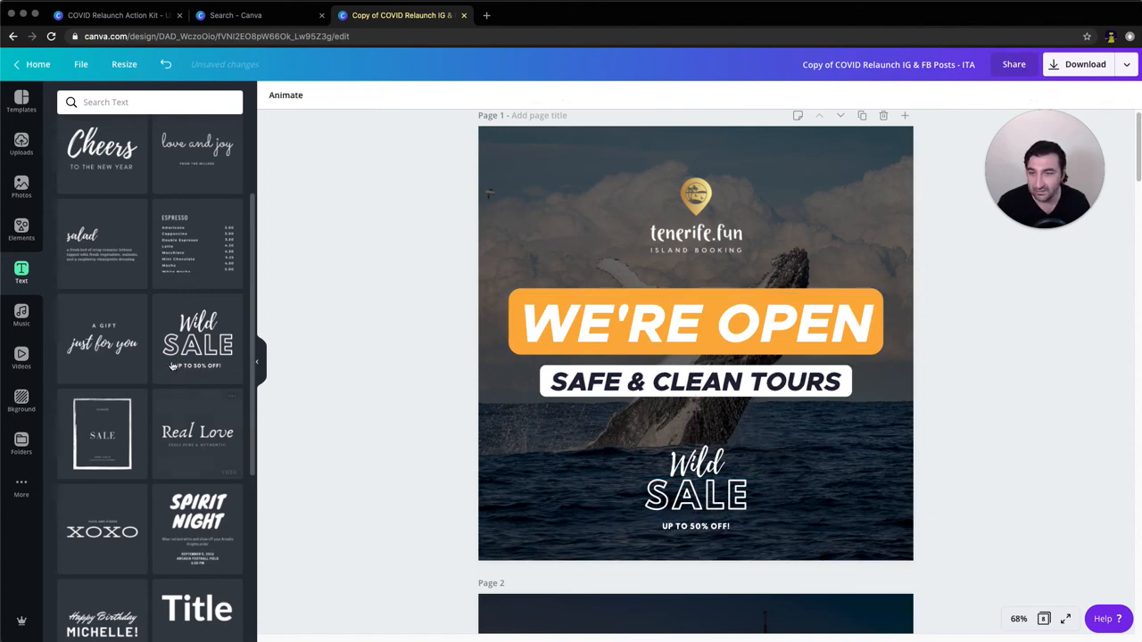
# - Look over the available music tracks, backgrounds and design folders
pyautogui.click(21, 314)
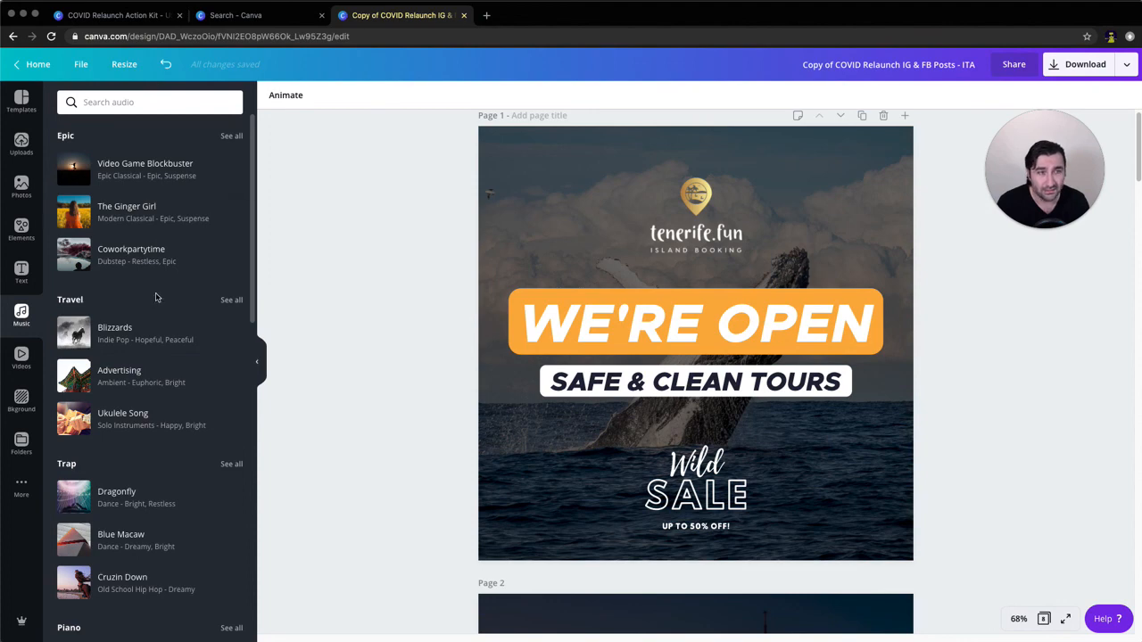
pyautogui.click(21, 400)
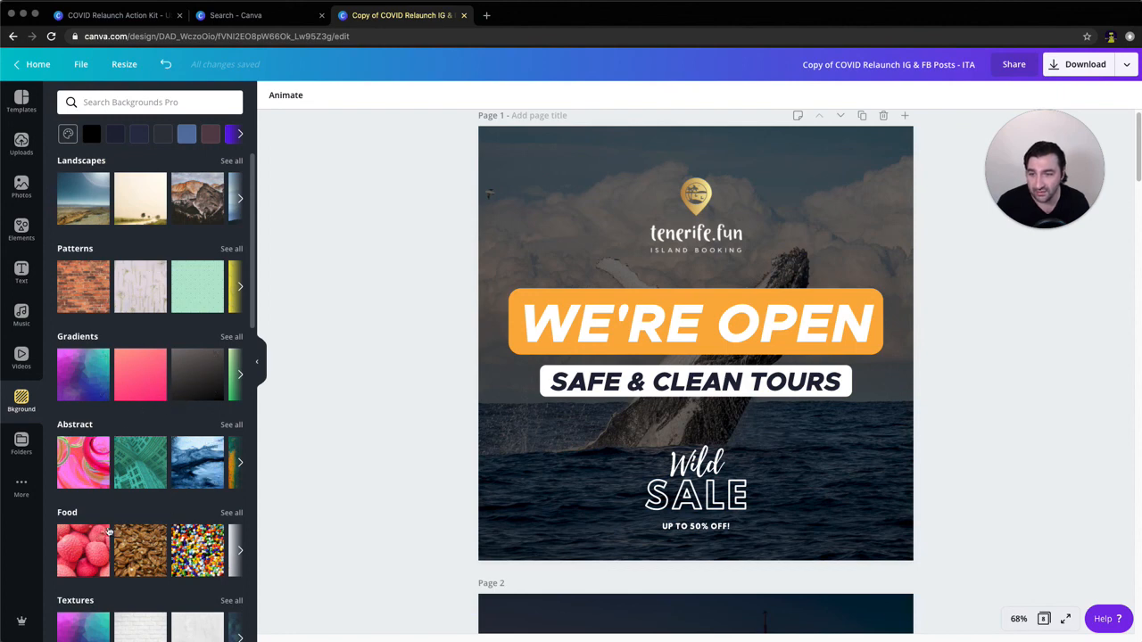
pyautogui.click(21, 443)
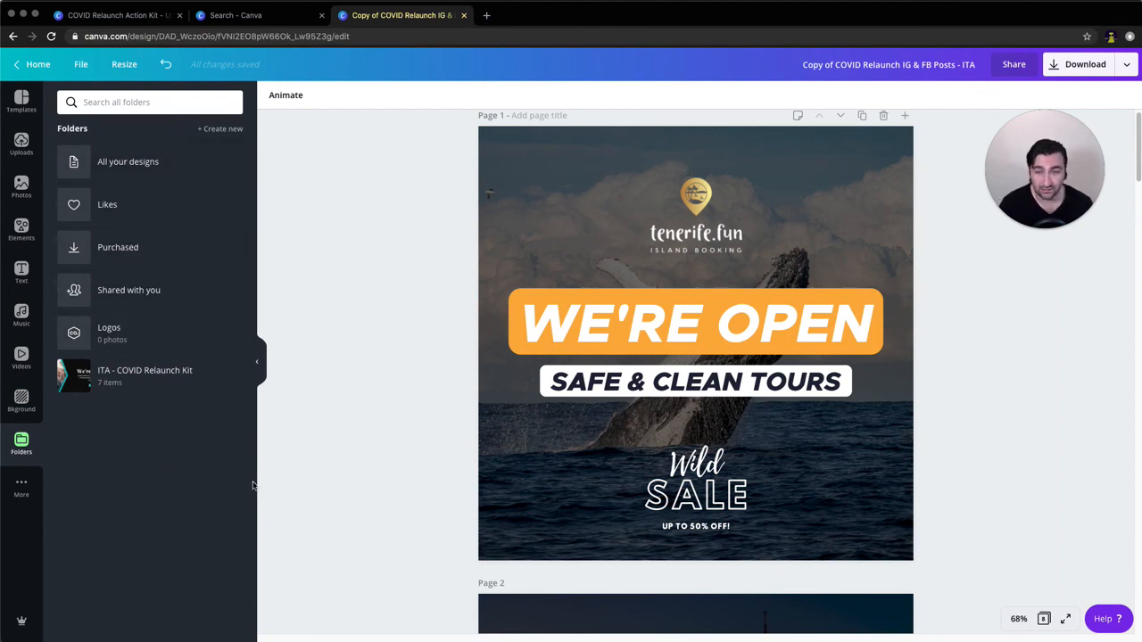
# - Look through the additional Canva apps and integrations, and return to the template categories
pyautogui.click(21, 487)
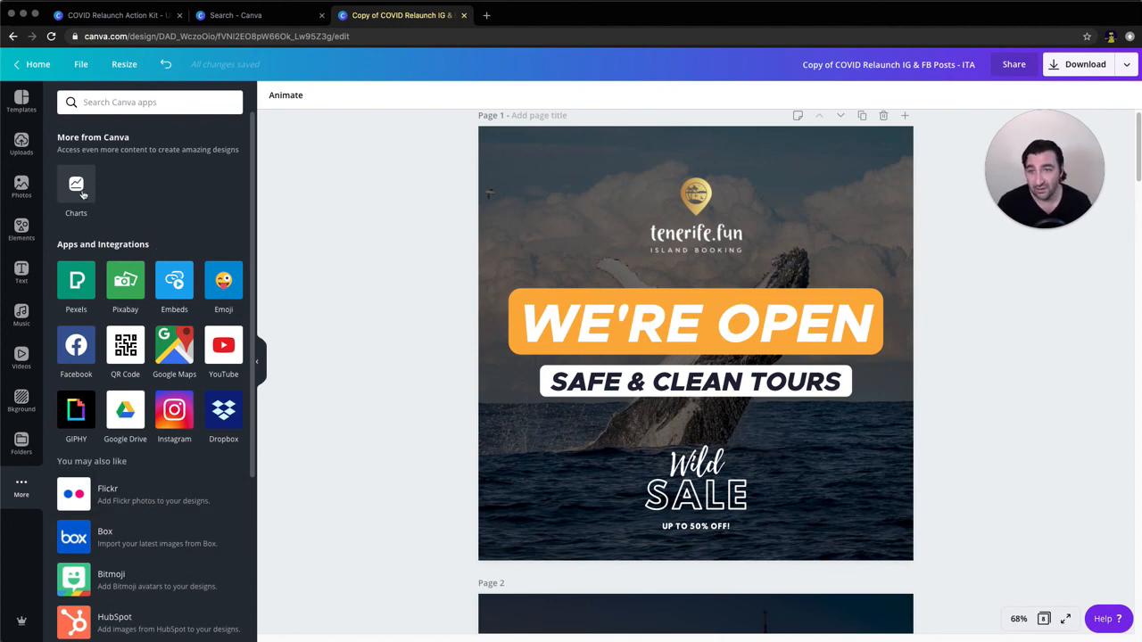
pyautogui.scroll(-2, 125, 249)
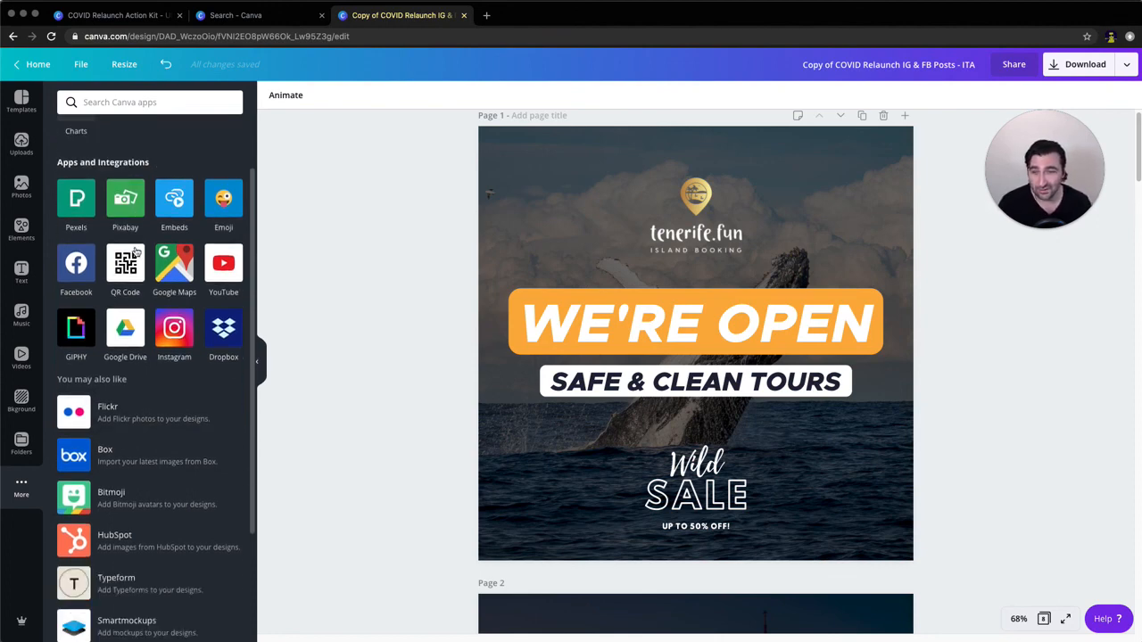
pyautogui.scroll(-1, 146, 280)
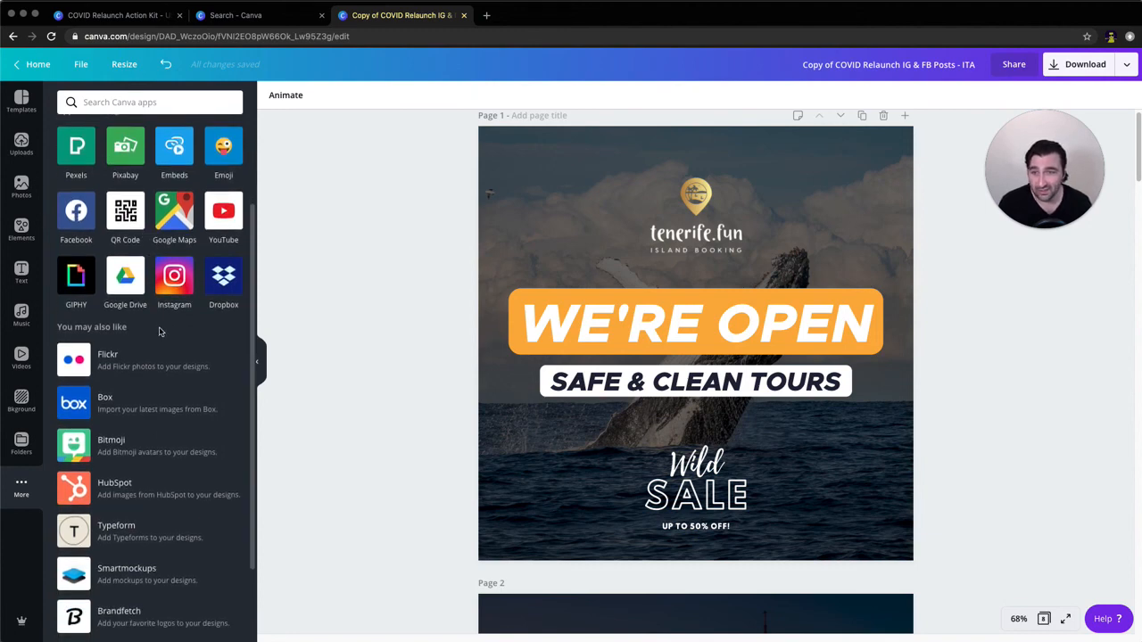
pyautogui.scroll(-2, 159, 328)
pyautogui.scroll(5, 160, 291)
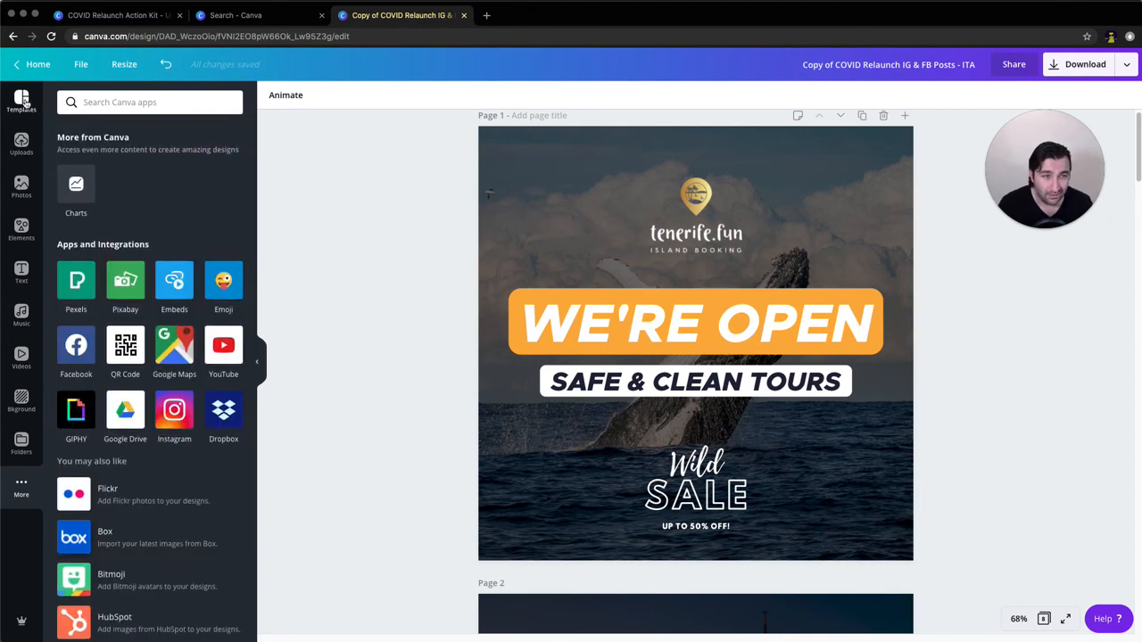
pyautogui.click(23, 100)
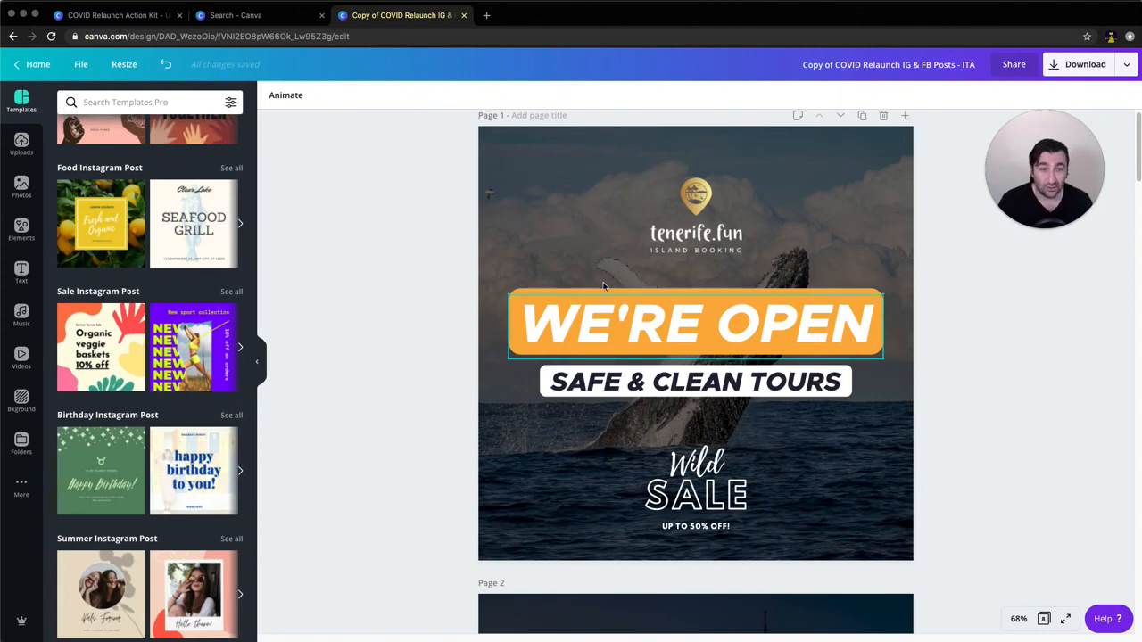